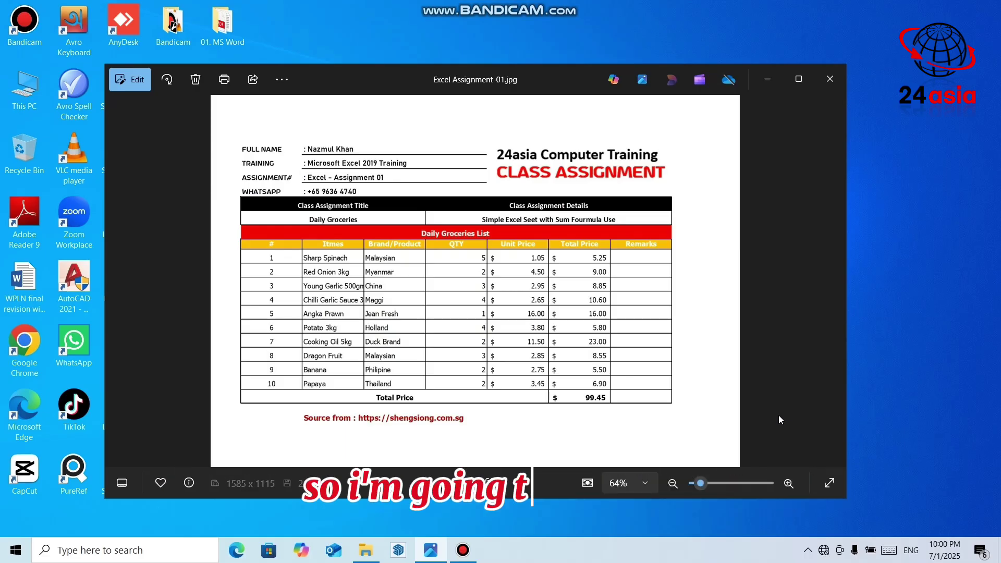
Step: Launch Excel by searching for 'excel' in the Windows search box
click(57, 551)
text(exce)
click(146, 199)
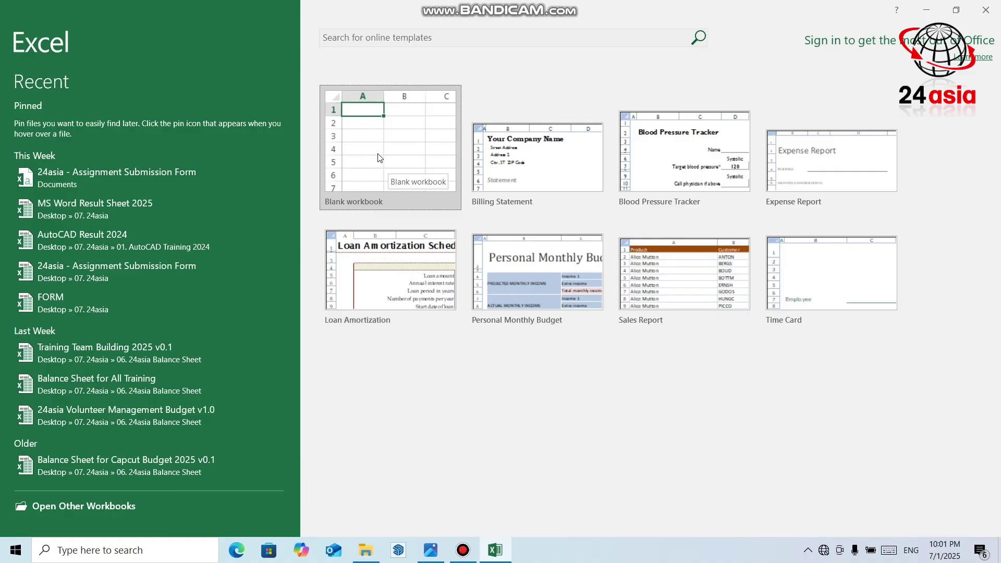
Step: Create a blank workbook, then view the assignment image in Photos and close it
click(391, 148)
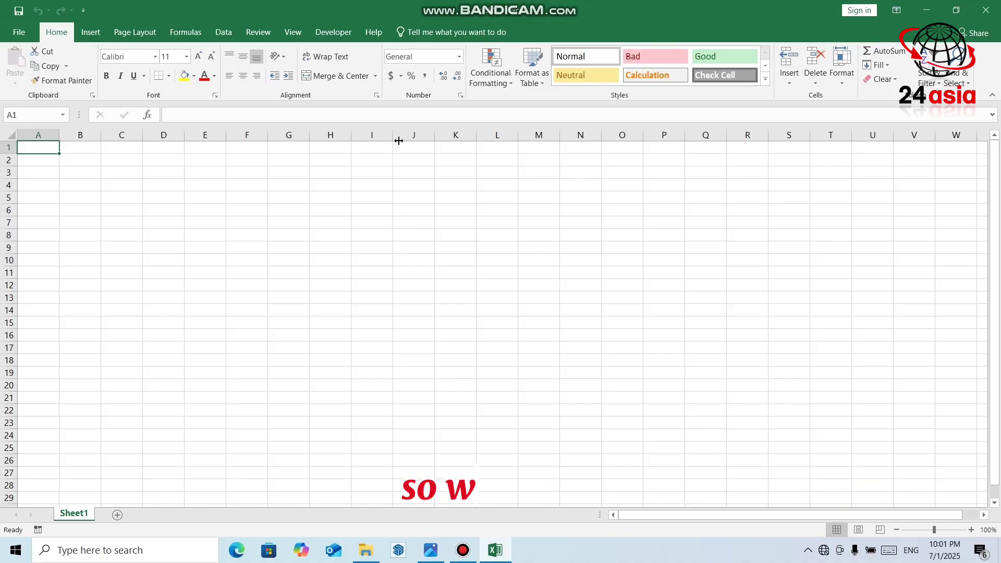
click(431, 550)
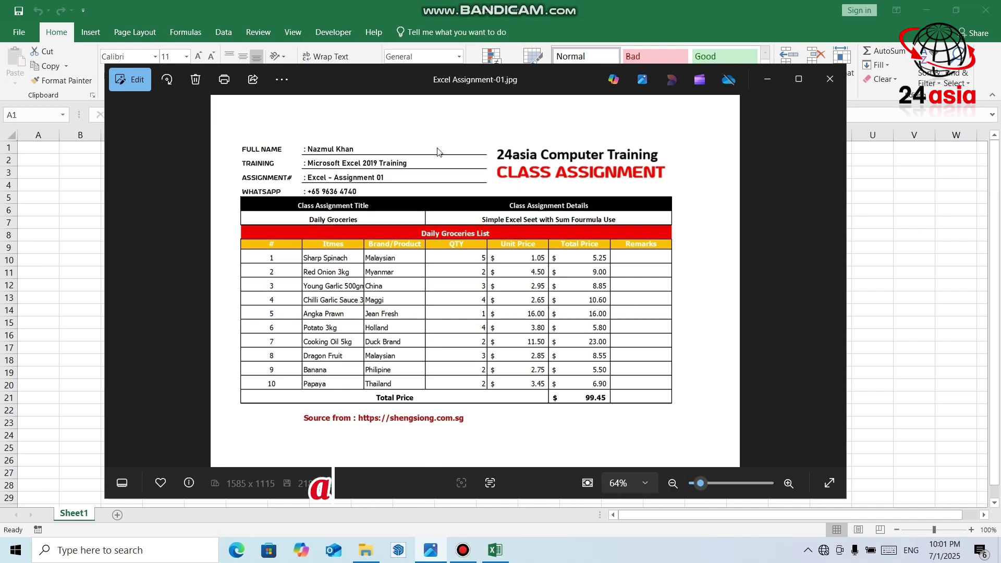
click(829, 77)
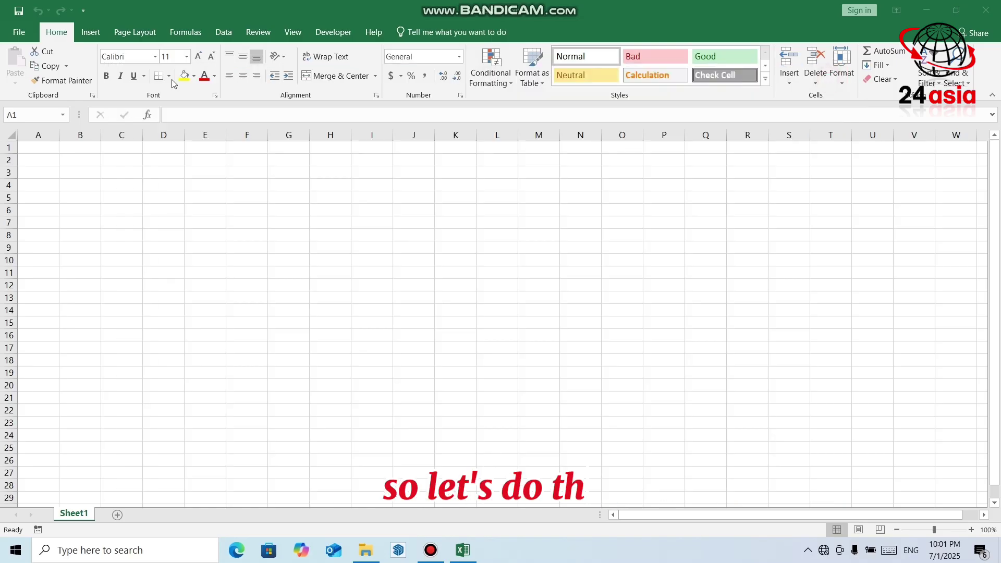
Step: Insert the picture Excel Assignment-01 from Desktop > 07. 24asia > 11. MS Excel 2025
click(92, 34)
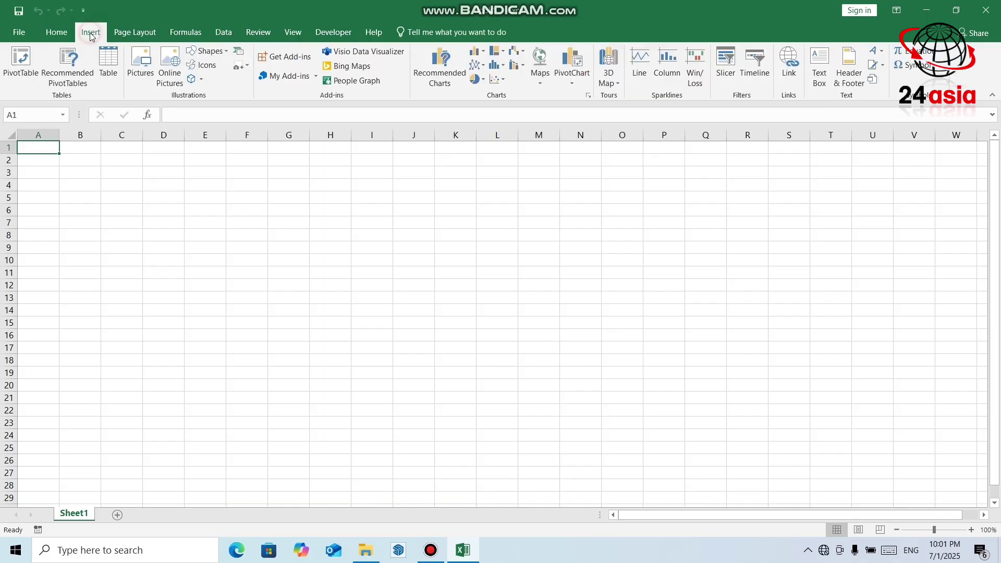
click(138, 64)
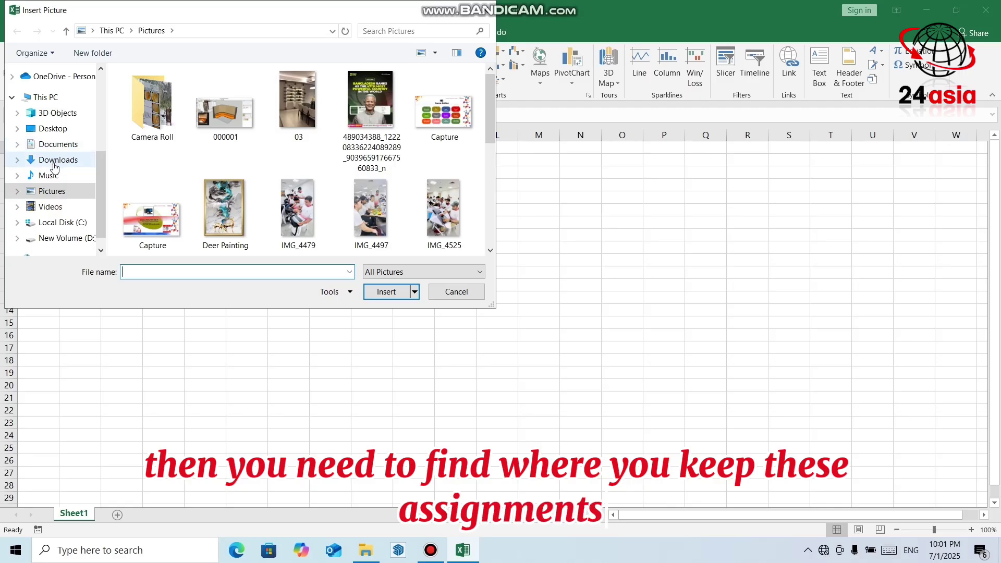
click(52, 129)
double_click(224, 203)
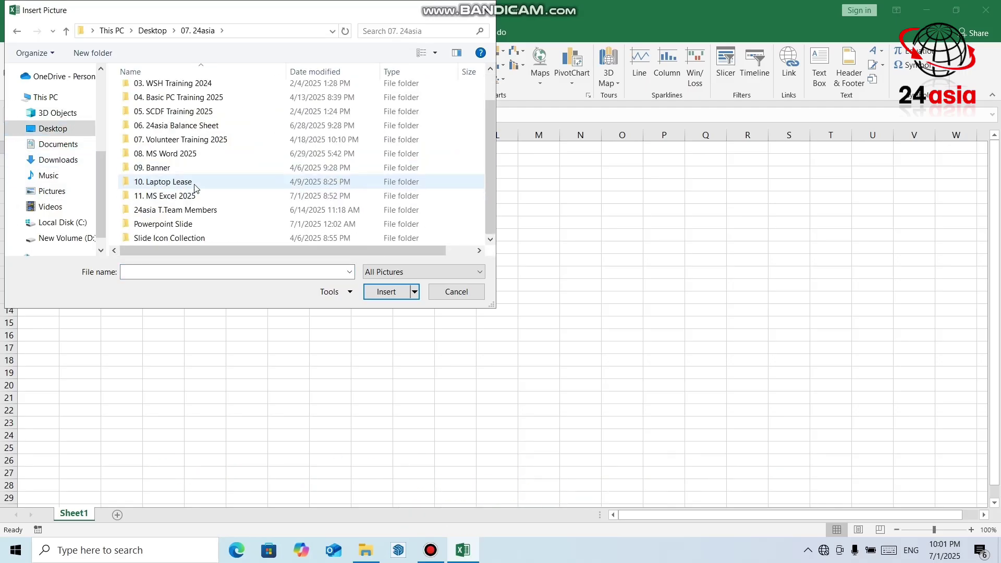
double_click(193, 196)
click(215, 126)
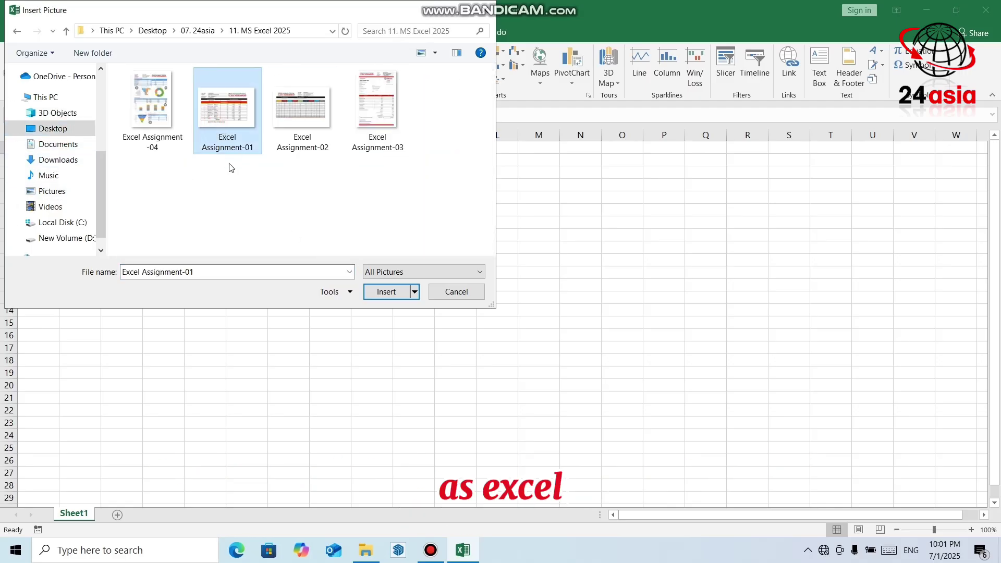
click(387, 292)
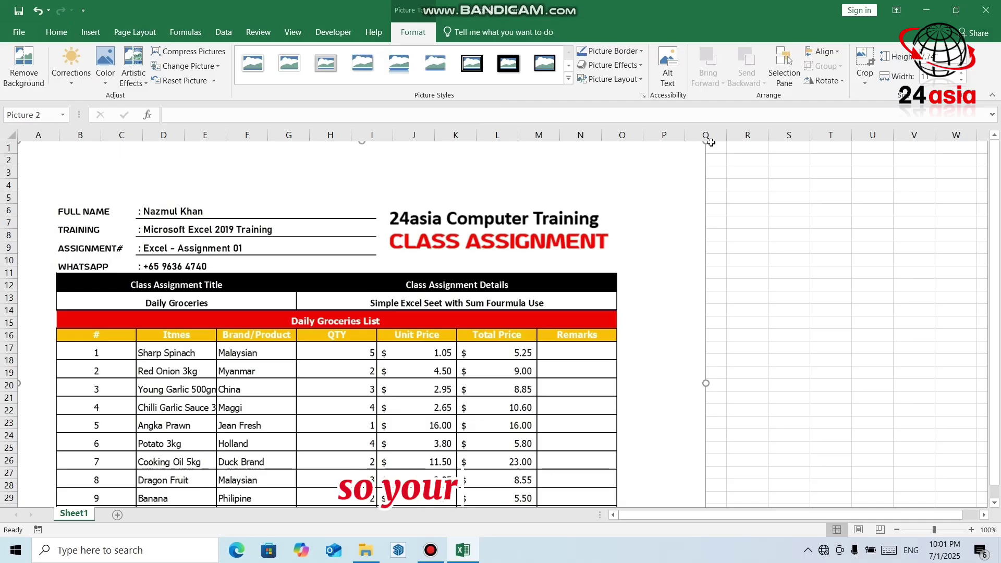
Step: Shrink the inserted picture and position it over columns I to O
drag(710, 142, 455, 317)
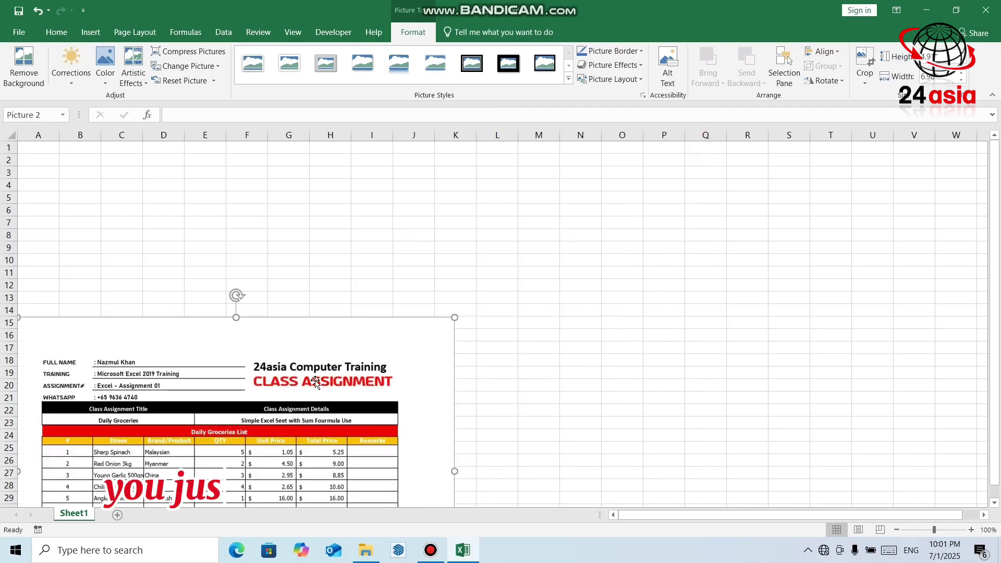
drag(316, 383, 615, 306)
drag(755, 240, 966, 233)
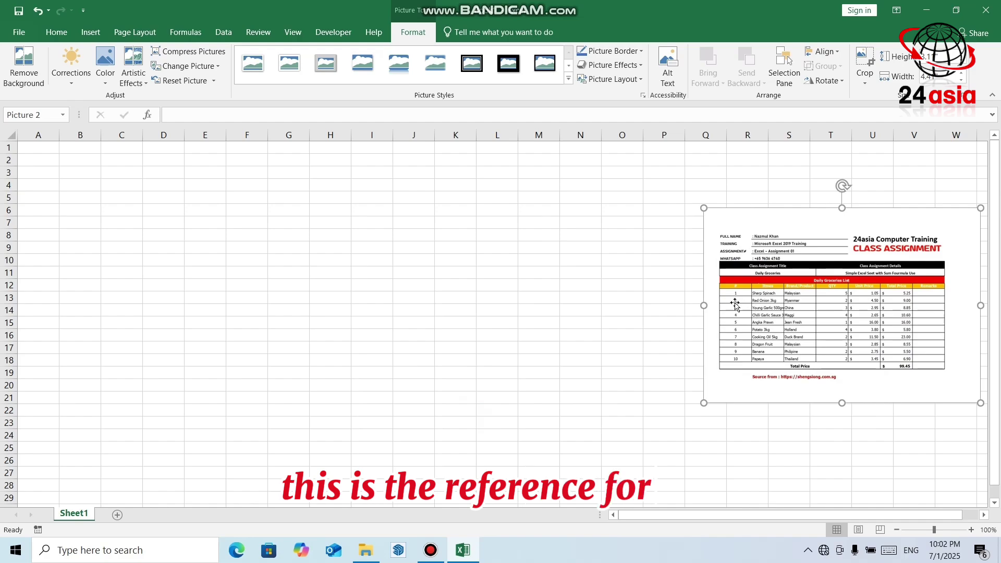
drag(814, 233, 474, 232)
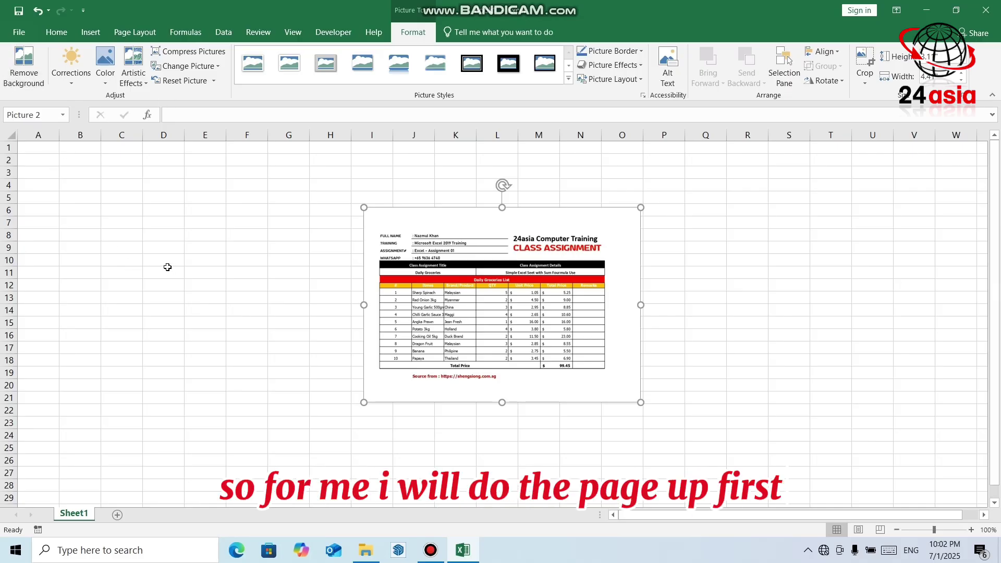
Step: Set the page setup to landscape orientation on A4 paper, then return to the worksheet
click(19, 31)
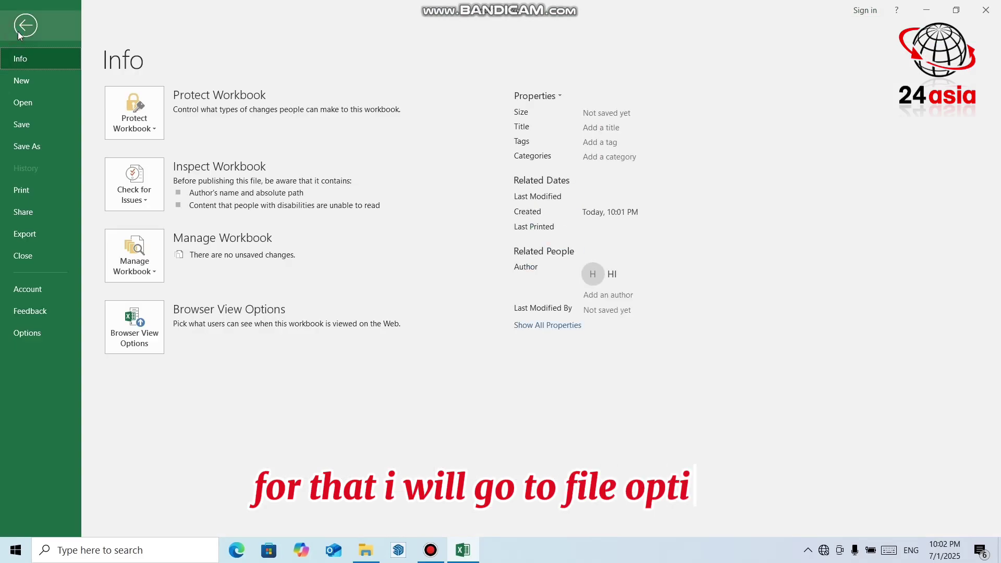
click(23, 191)
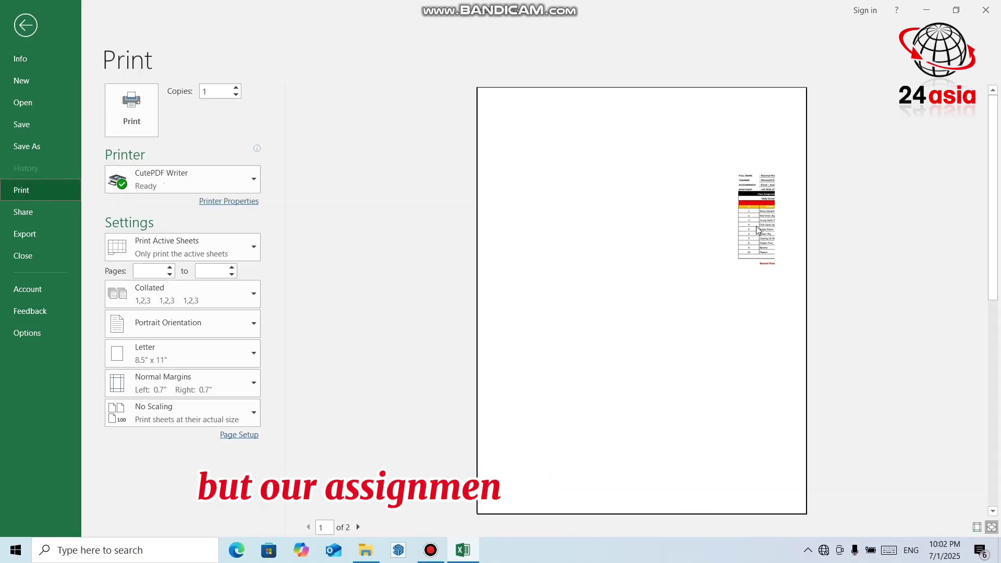
click(239, 436)
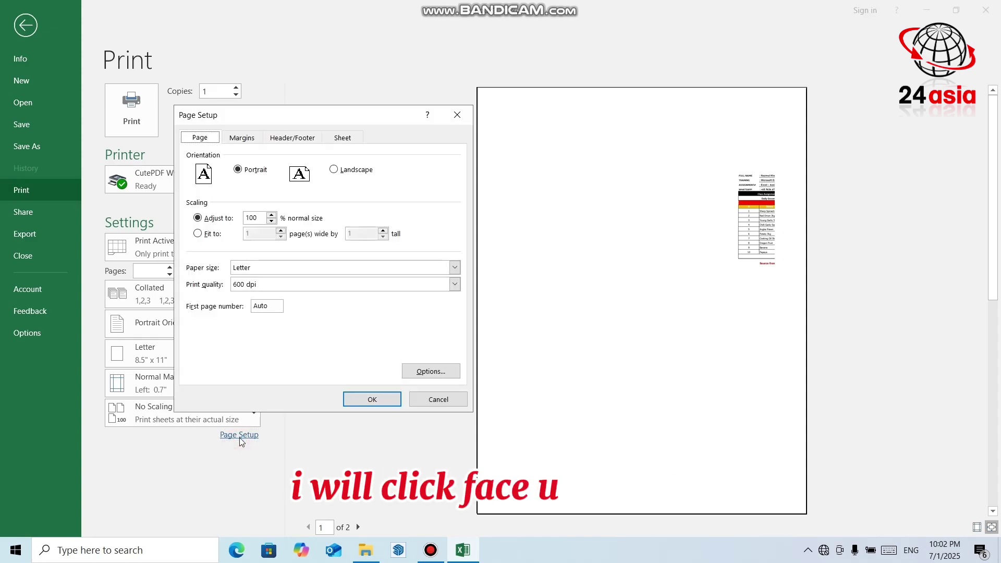
click(335, 171)
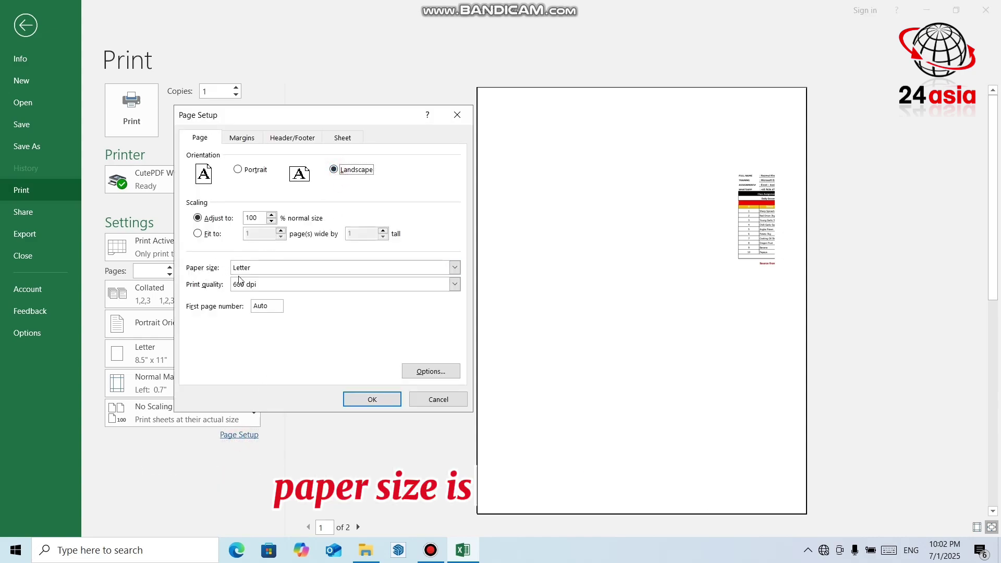
click(456, 268)
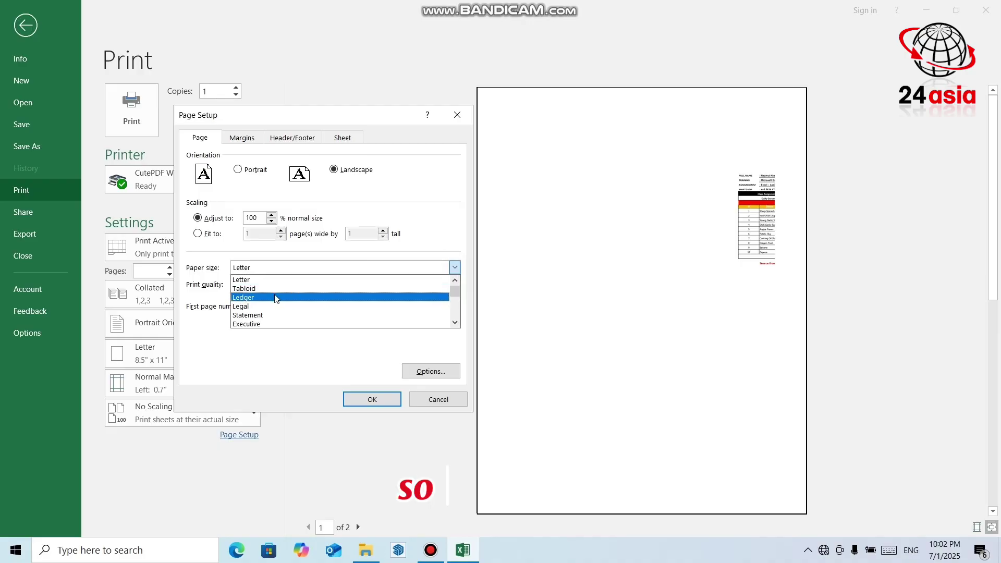
click(242, 325)
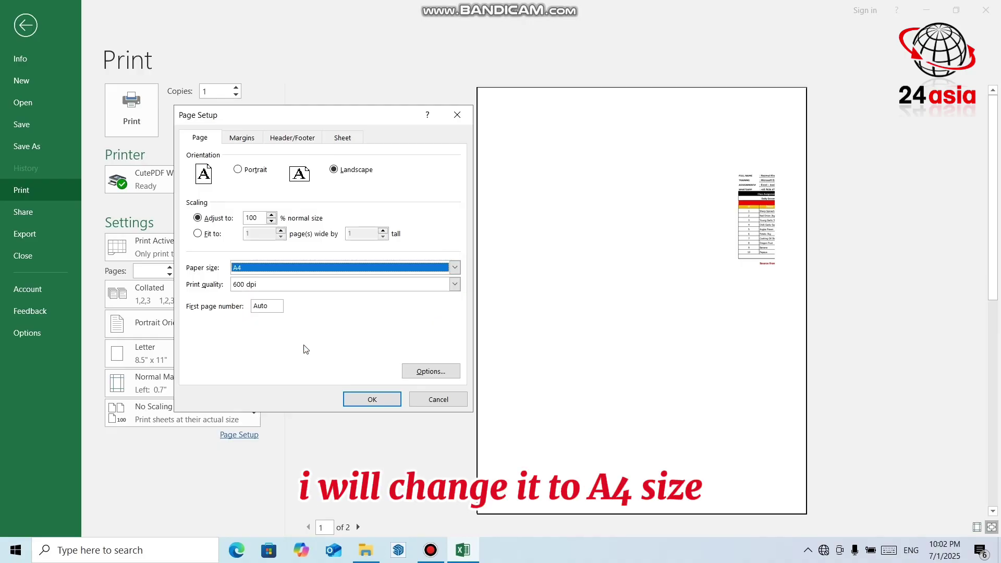
click(373, 400)
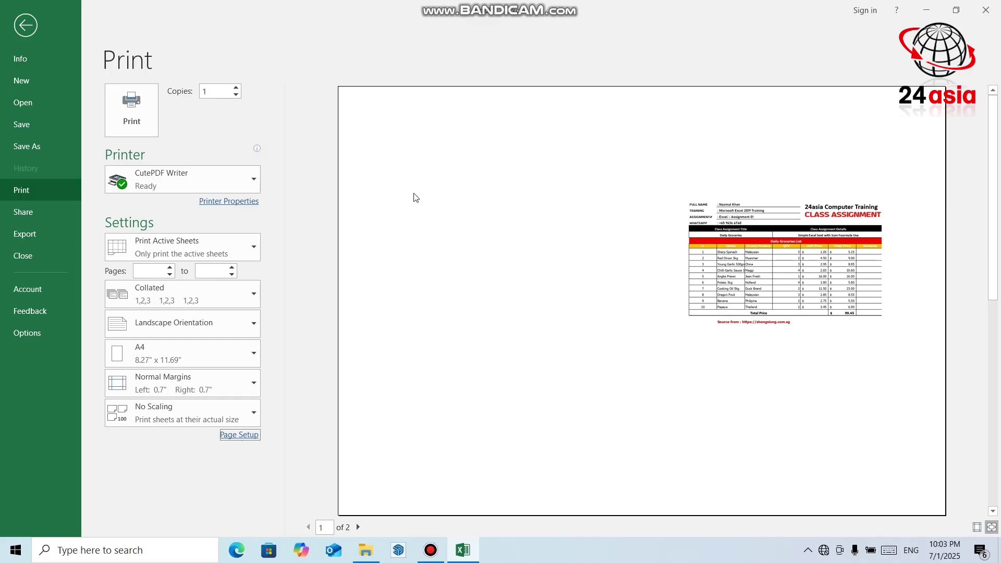
click(25, 27)
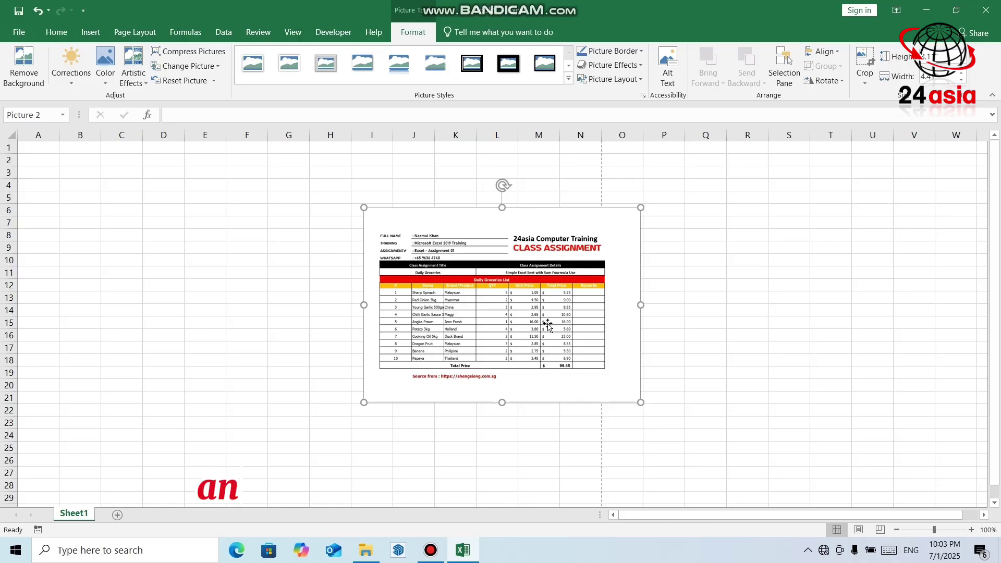
Step: Move the reference picture to span about columns O to W, enlarging it from its top-left corner
drag(453, 293, 782, 306)
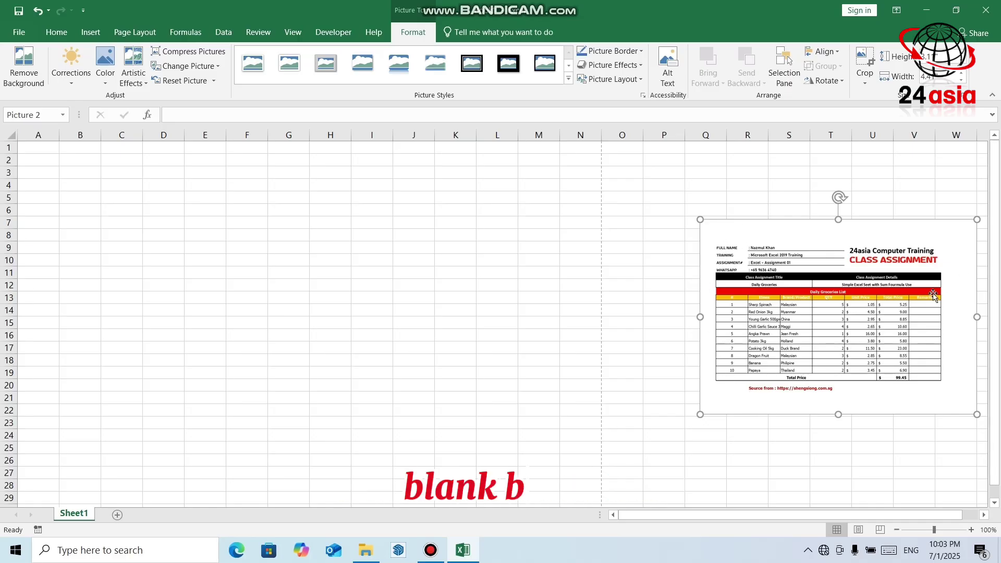
click(29, 149)
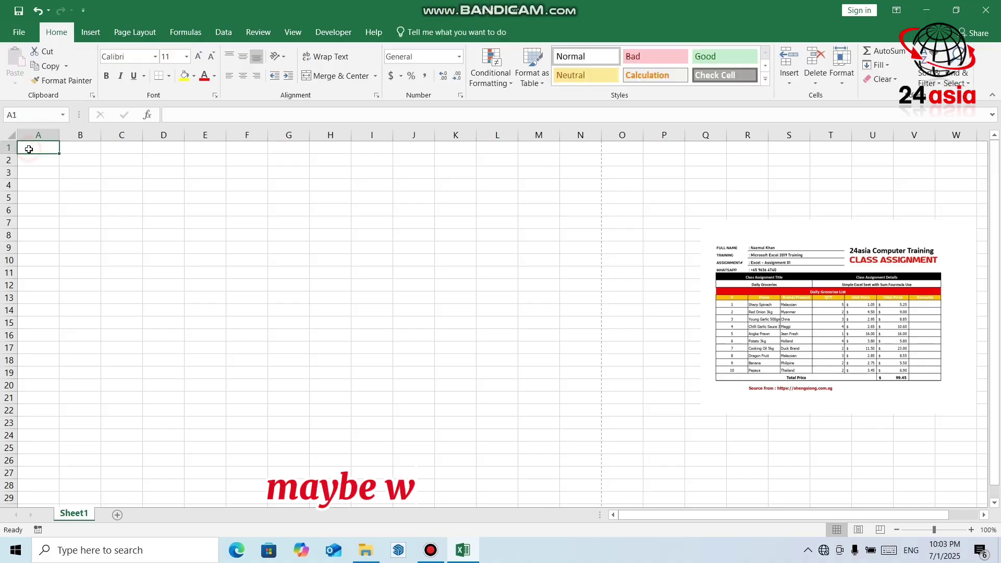
click(325, 257)
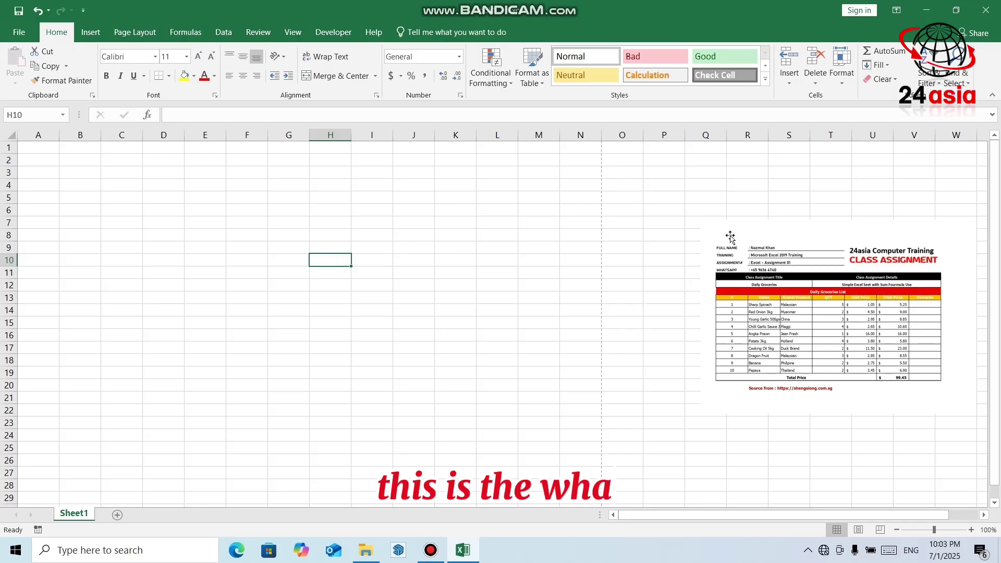
click(699, 224)
drag(698, 220, 615, 214)
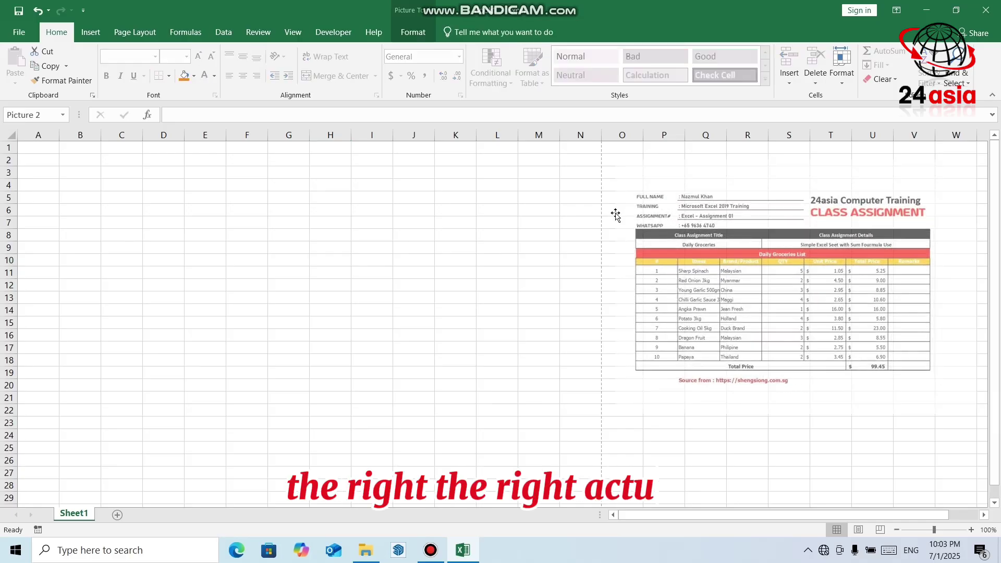
click(33, 162)
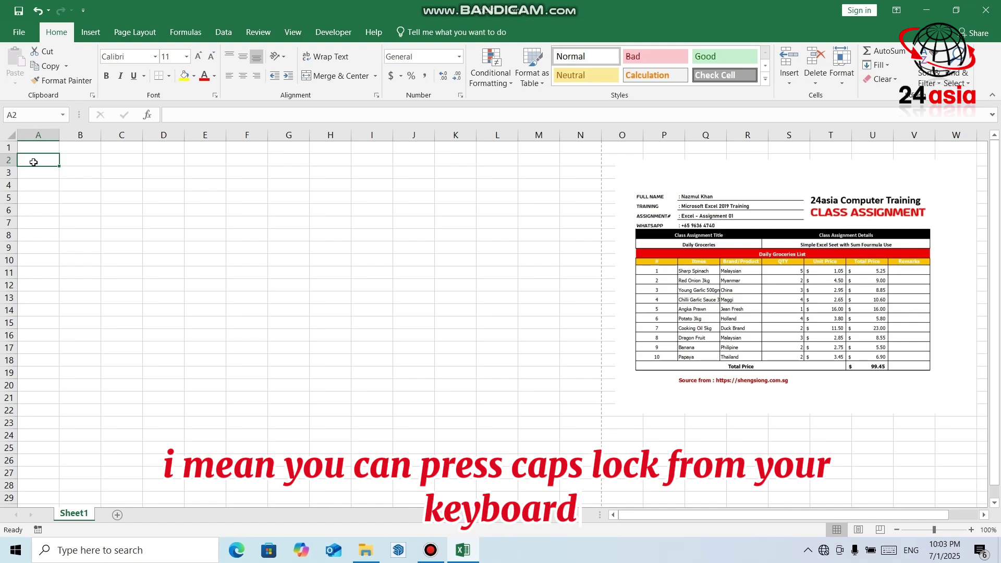
Step: Enter FULL NAME in A2 and widen column A to 160 pixels
text(F)
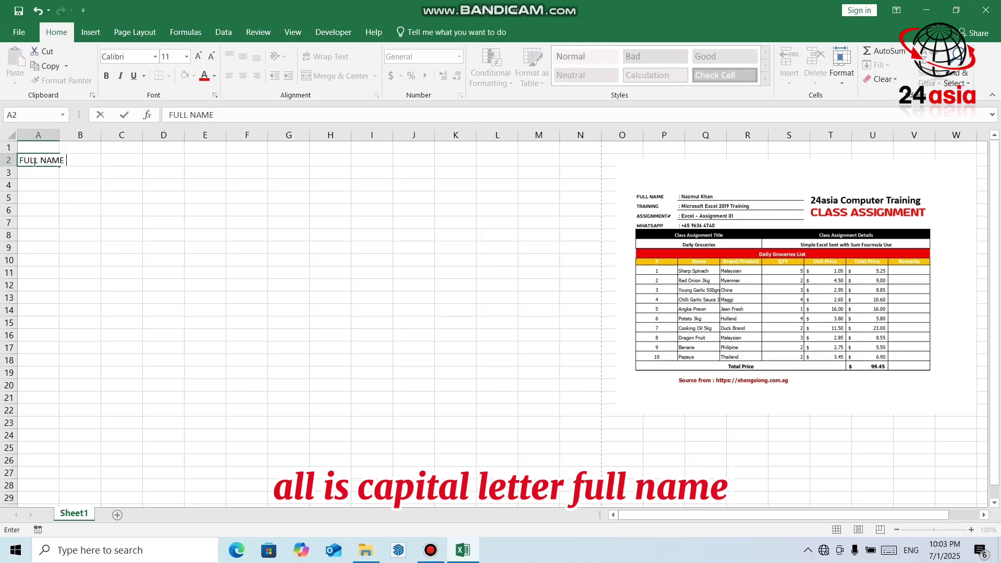
text(ULL NAME)
click(123, 198)
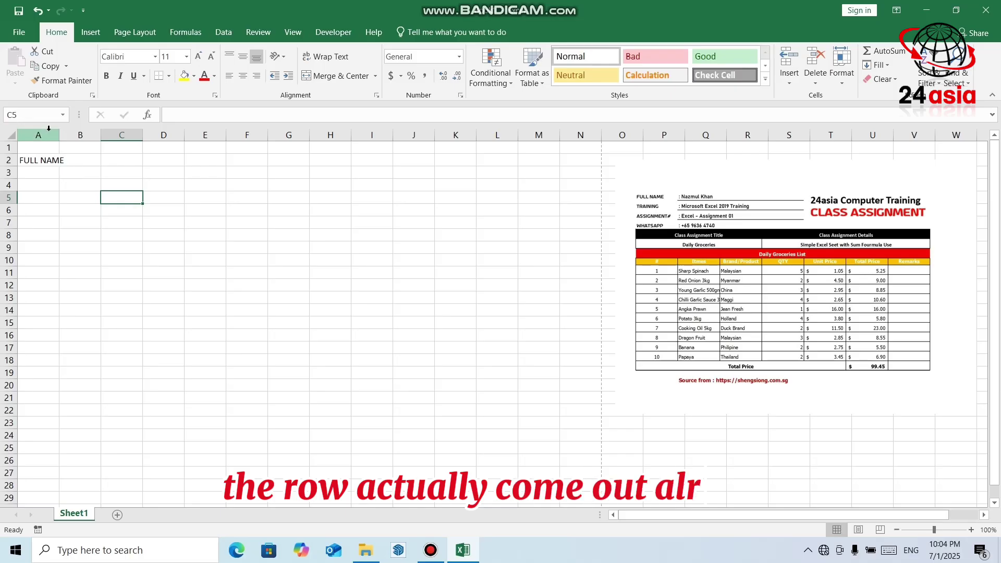
click(47, 136)
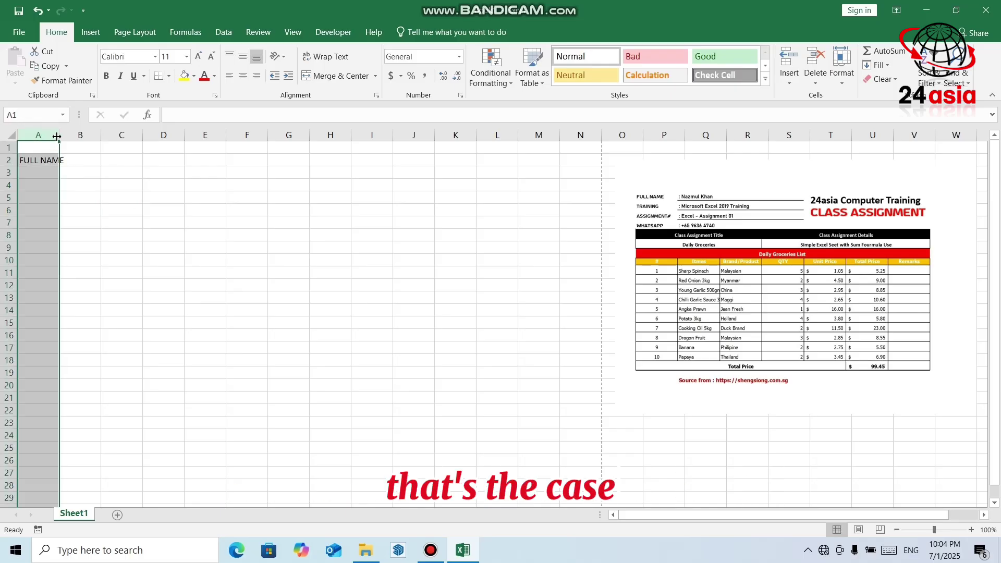
drag(58, 134, 100, 134)
click(163, 223)
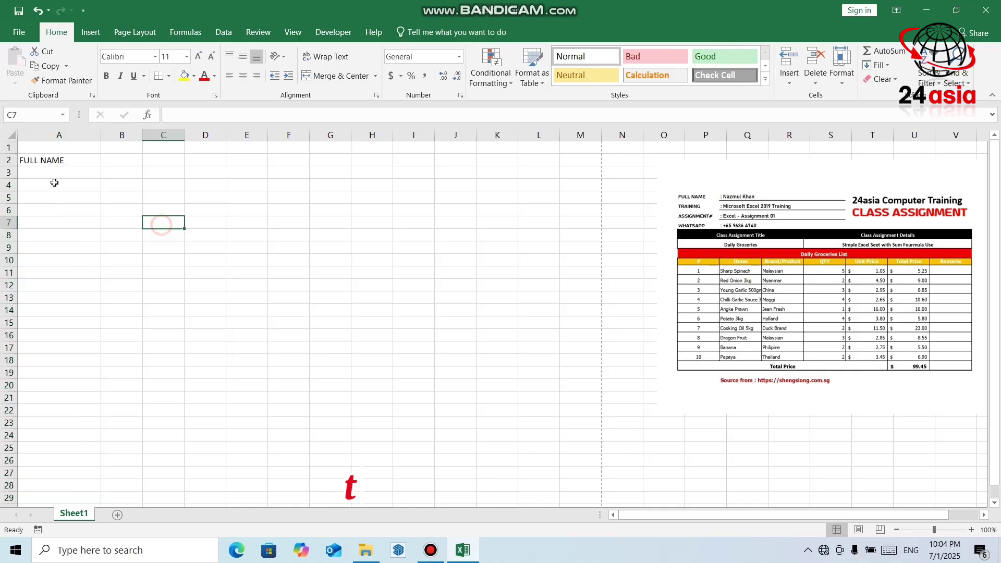
Step: Set column A's width to 20 through the Column Width dialog
click(73, 136)
right_click(74, 137)
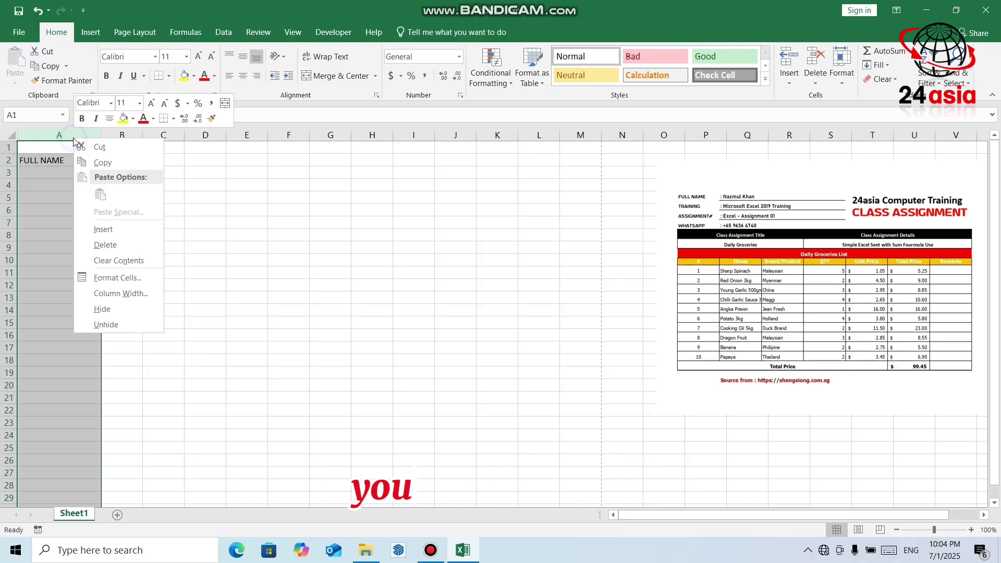
click(108, 294)
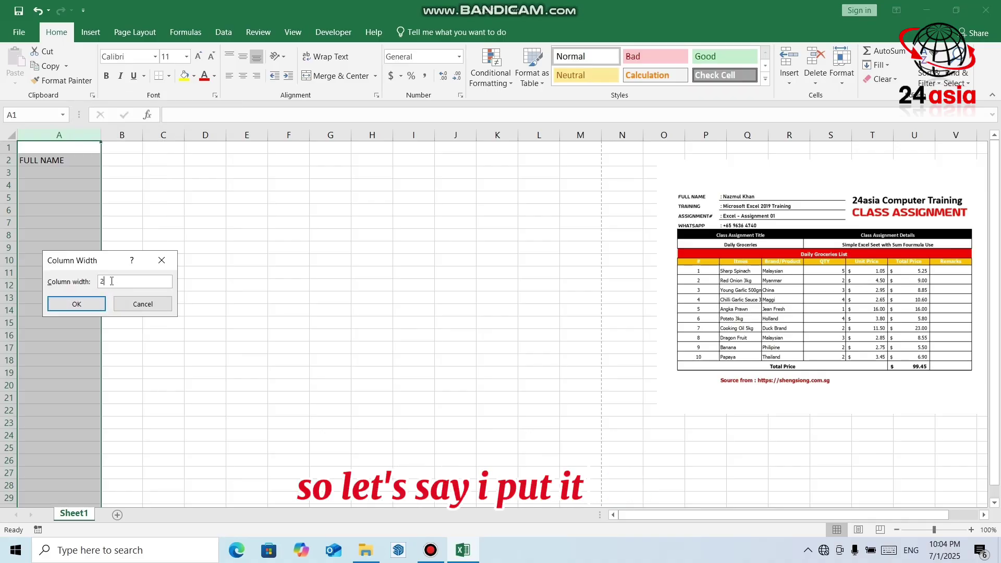
text(0)
key(Return)
click(158, 348)
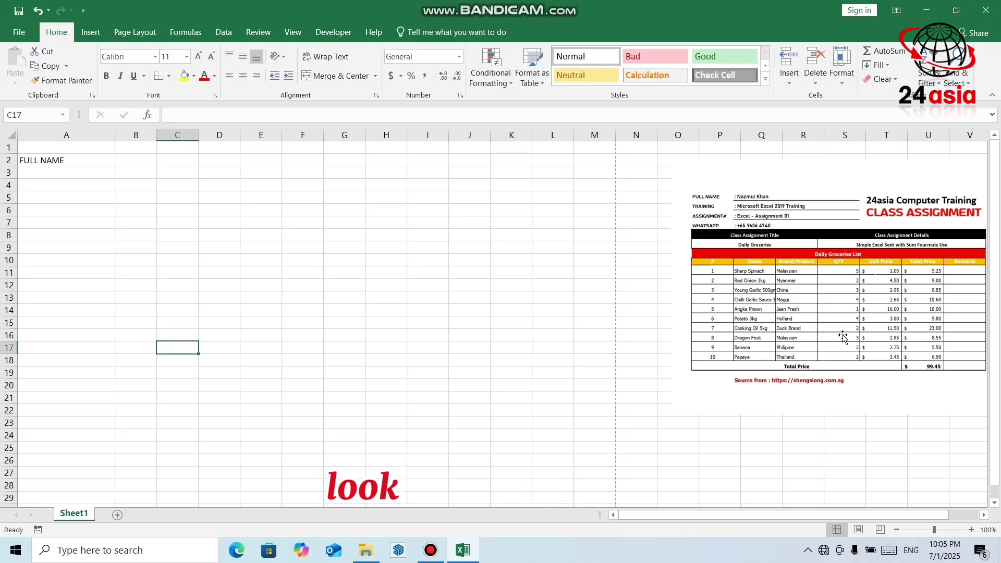
click(83, 136)
right_click(87, 133)
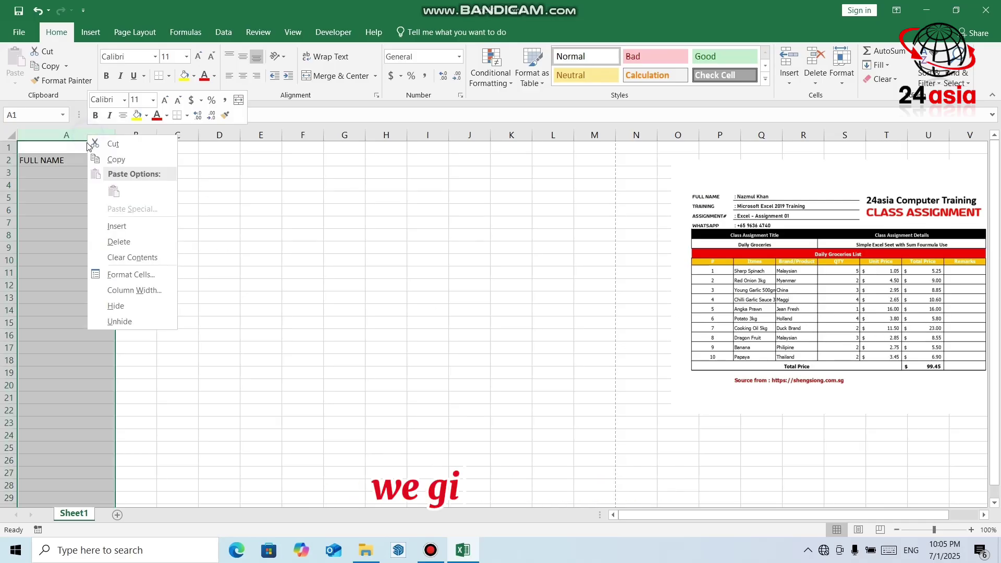
click(124, 305)
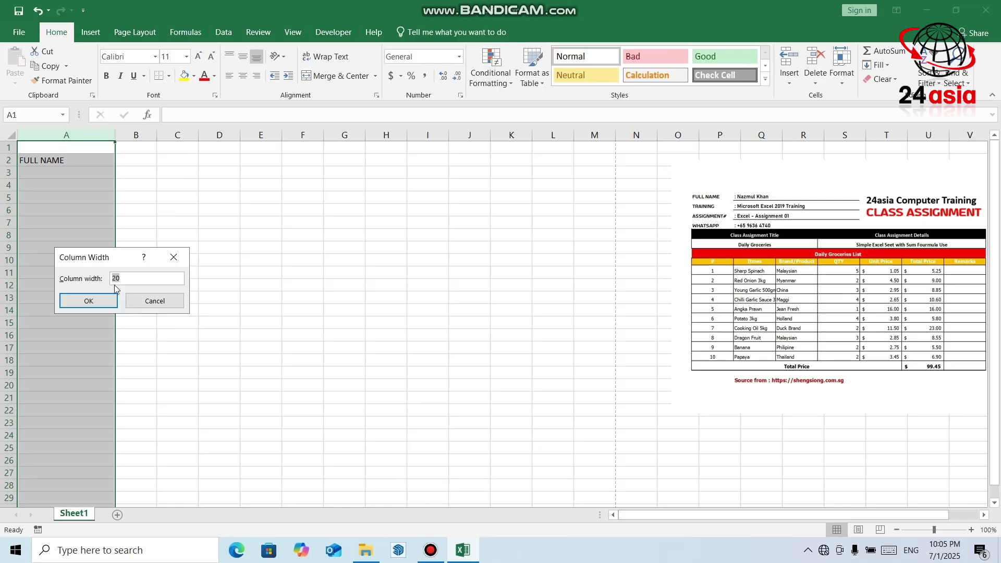
click(101, 302)
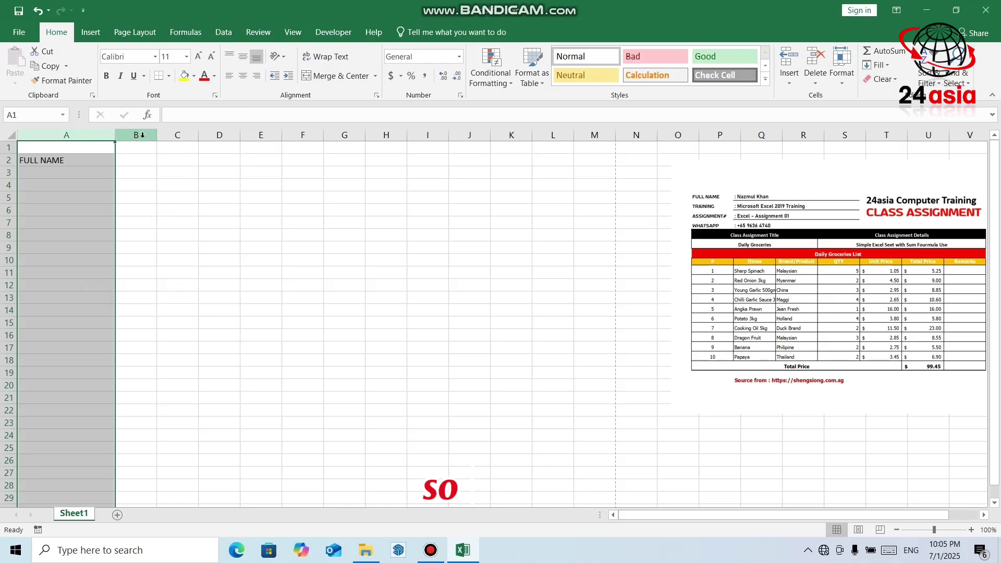
Step: Set columns B through G to a width of 17, after first trying 16.5
click(144, 135)
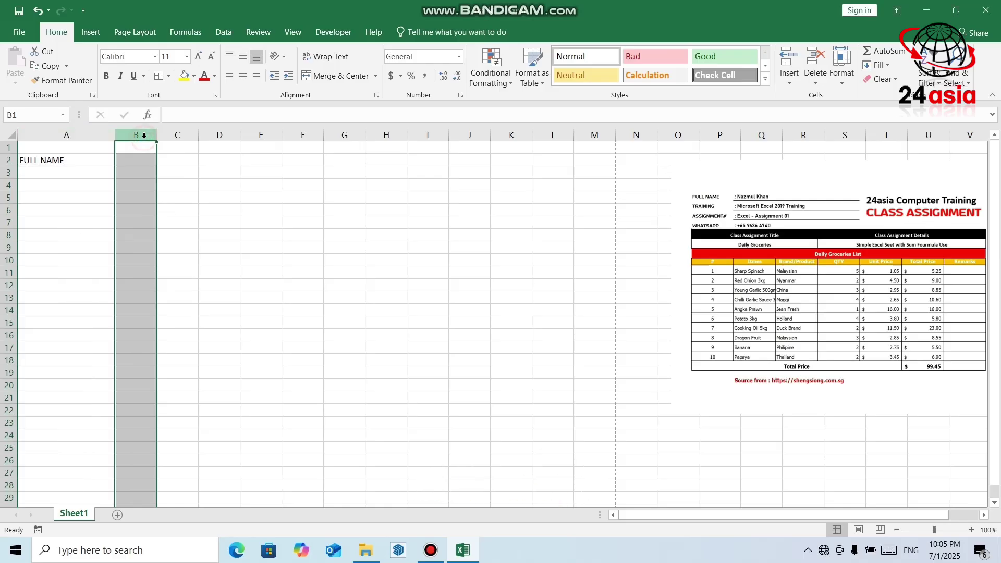
ctrl+click(177, 135)
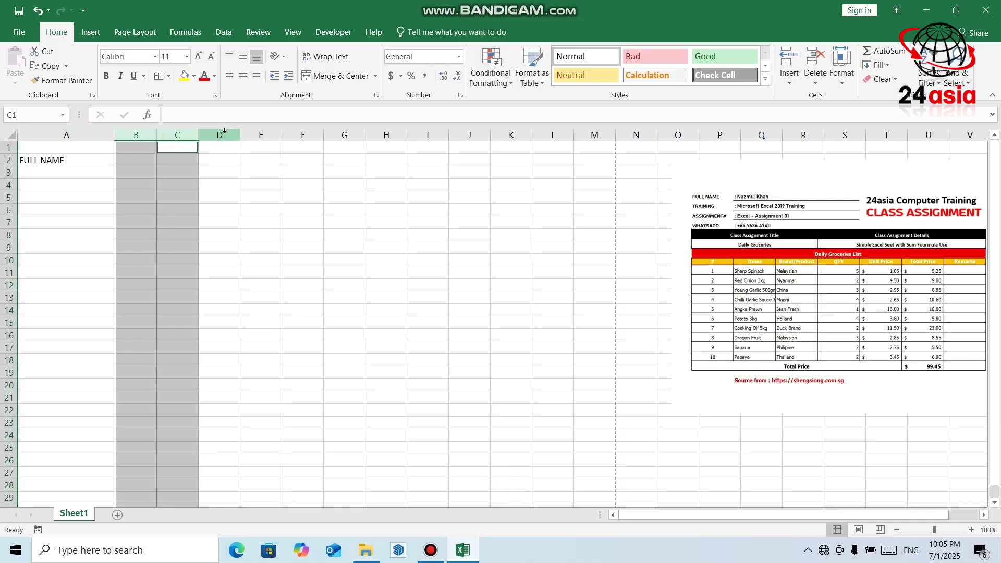
ctrl+click(219, 135)
ctrl+click(260, 135)
ctrl+click(298, 135)
ctrl+click(338, 135)
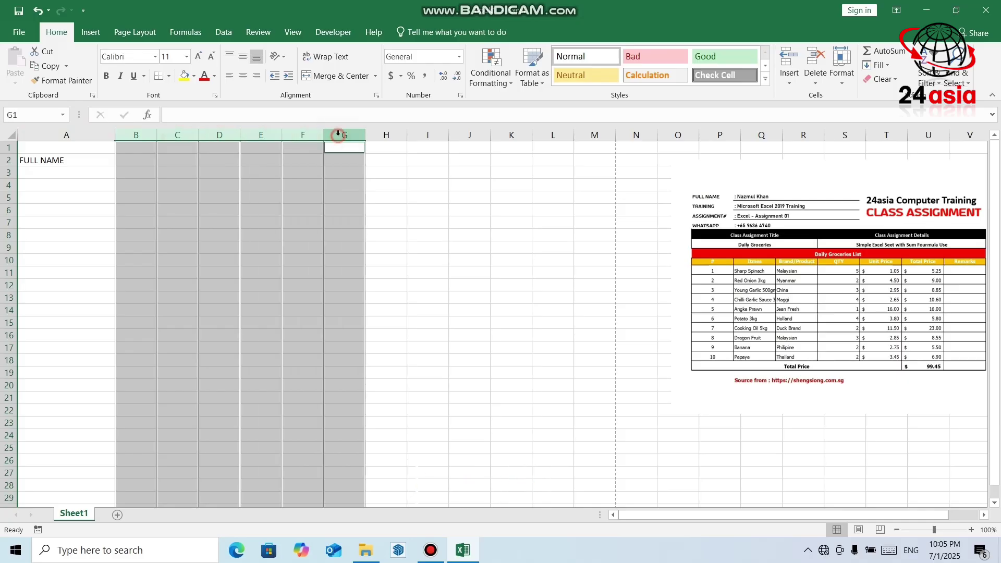
right_click(338, 137)
click(394, 290)
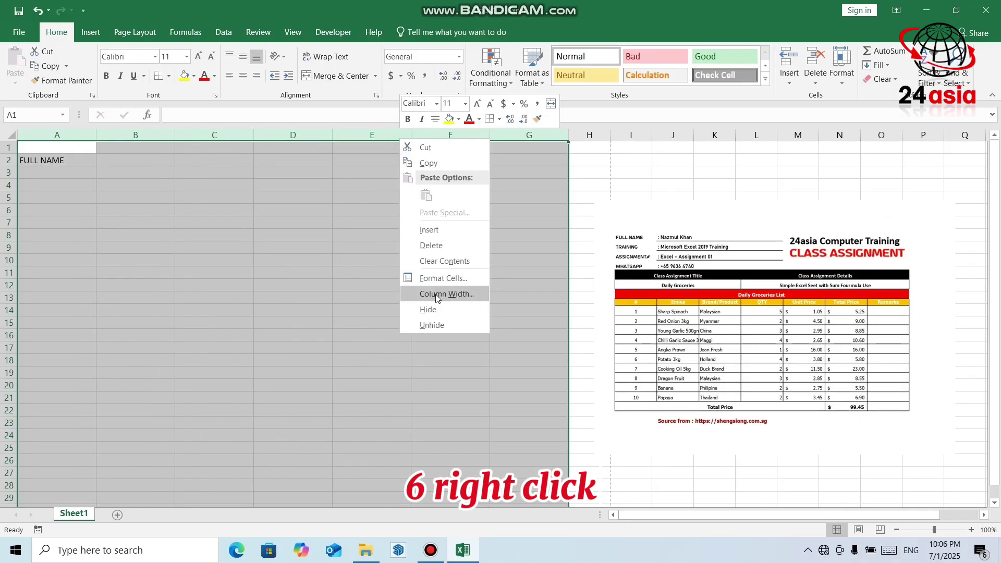
text(16.5)
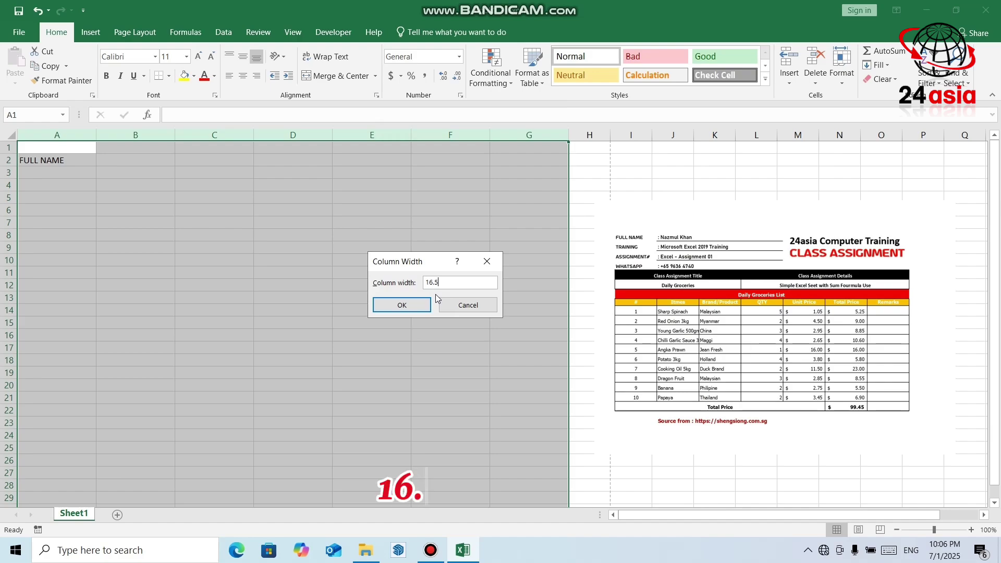
key(Return)
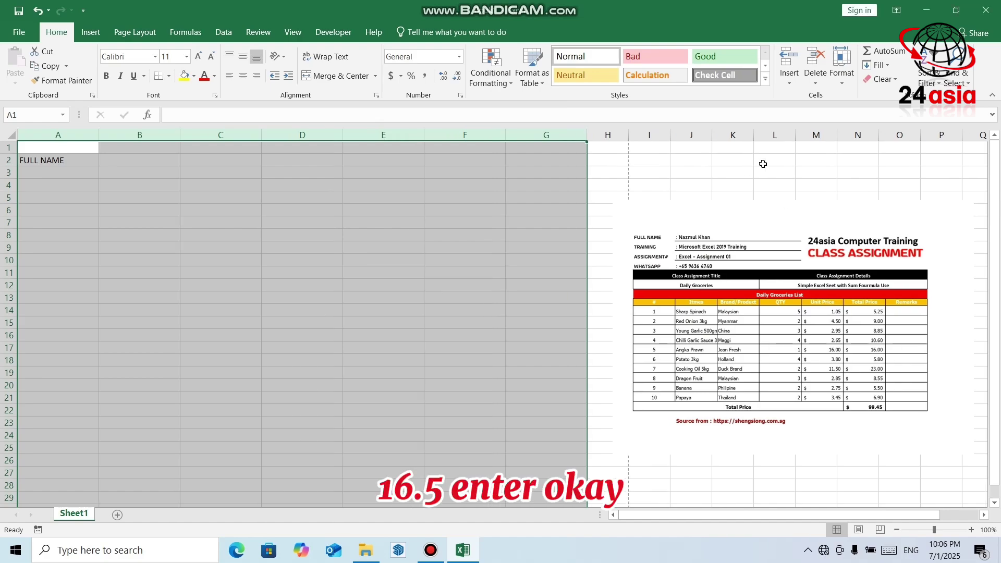
right_click(464, 139)
click(493, 293)
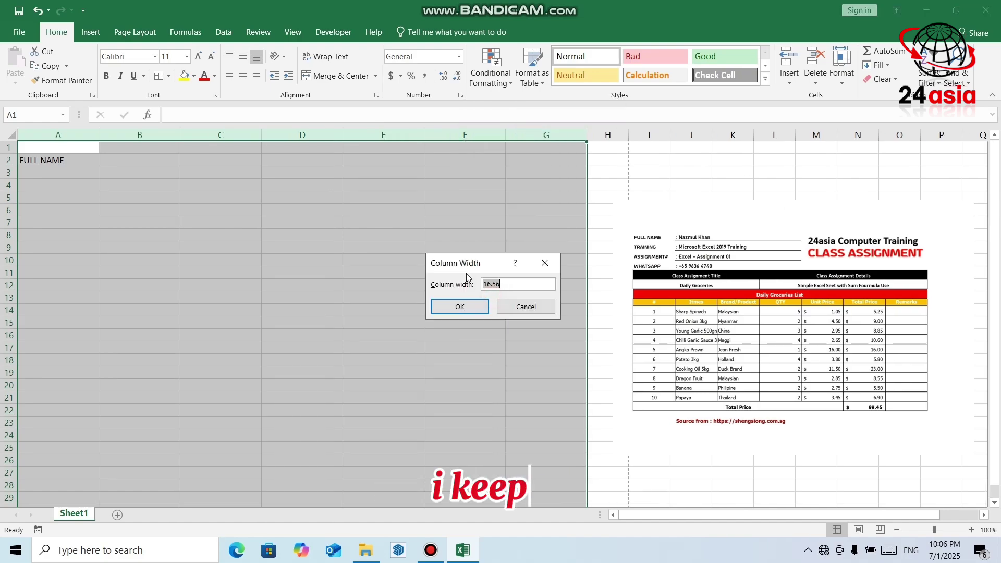
text(17)
key(Return)
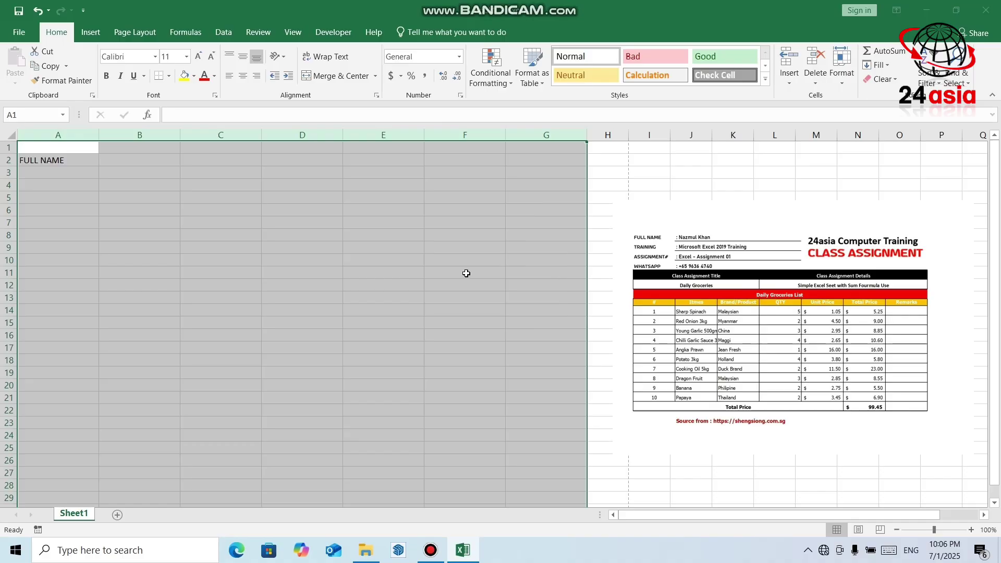
Step: Enter the labels TRAINING, ASSIGNMENT and WHATSAPP in A3:A5
click(695, 191)
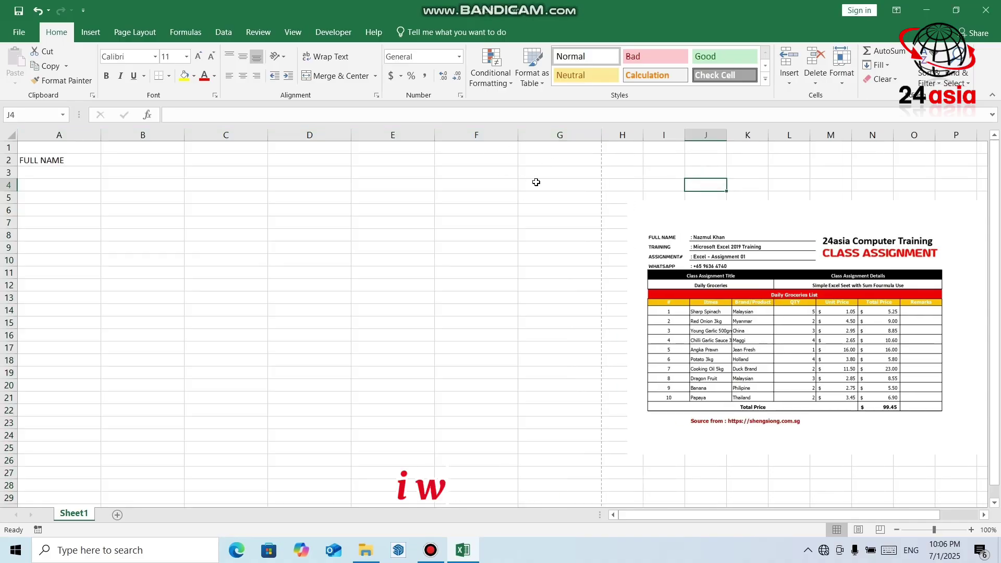
click(63, 162)
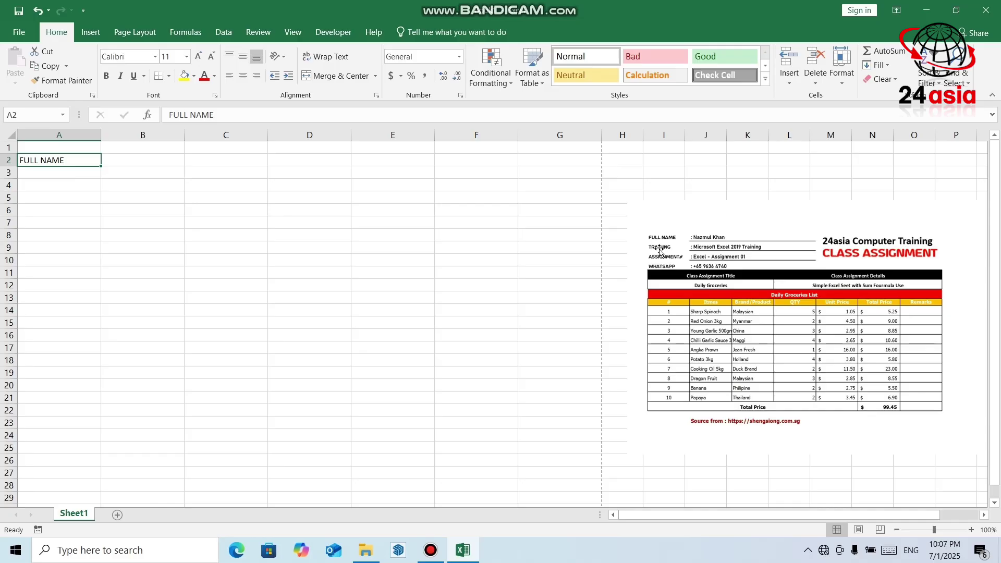
click(47, 177)
text(TRAINING)
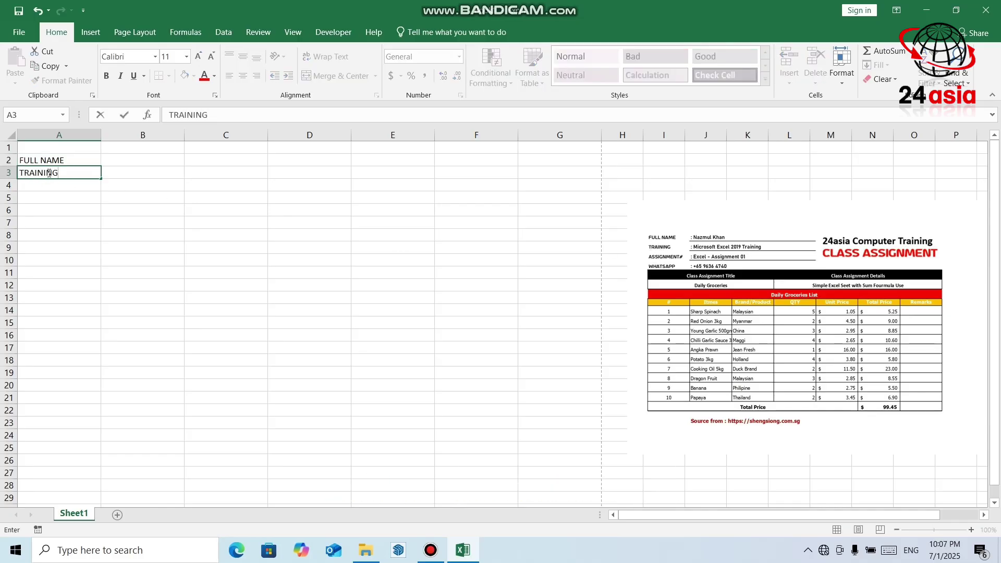
click(40, 184)
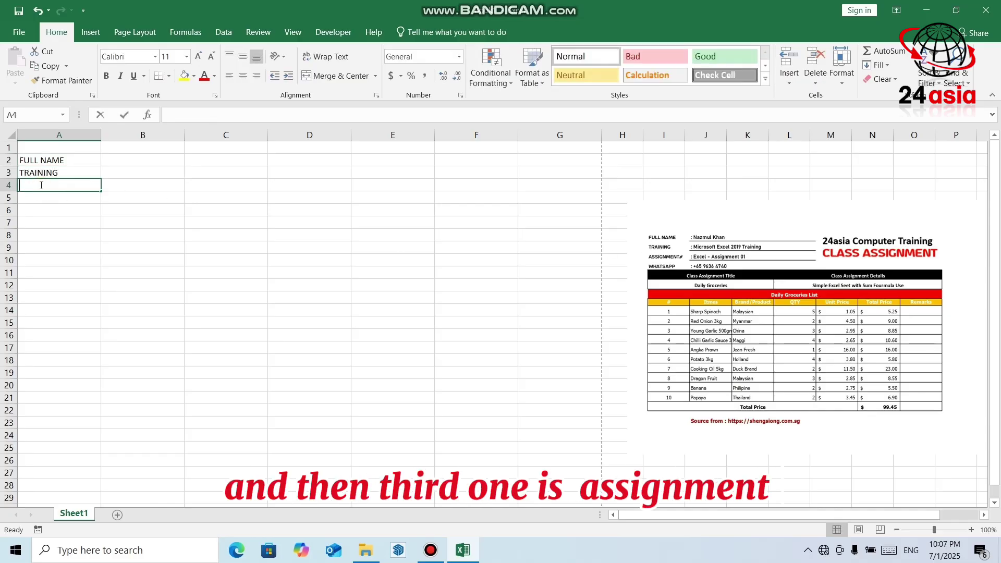
text(ASSIGNMENT)
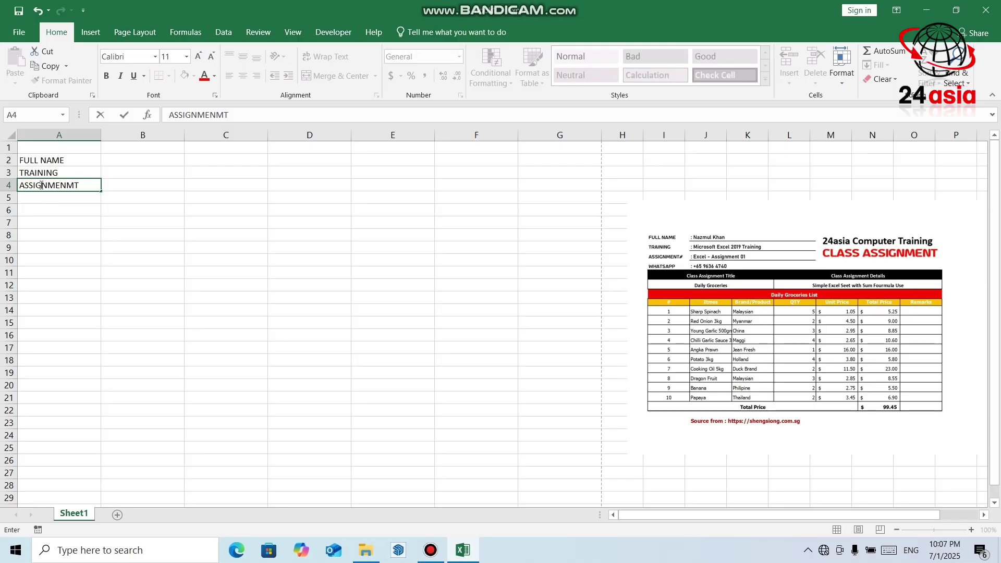
key(Return)
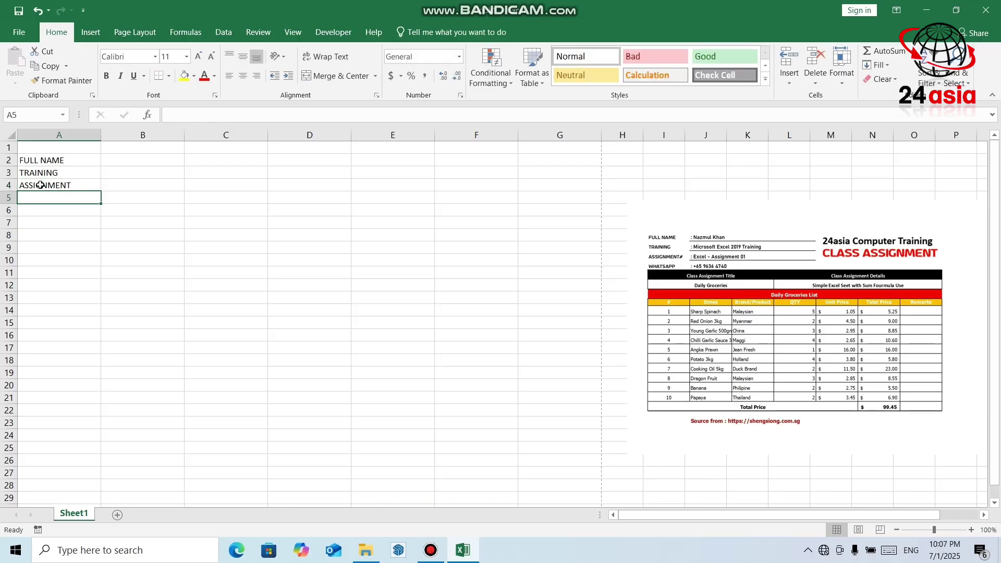
text(WHATSAPP)
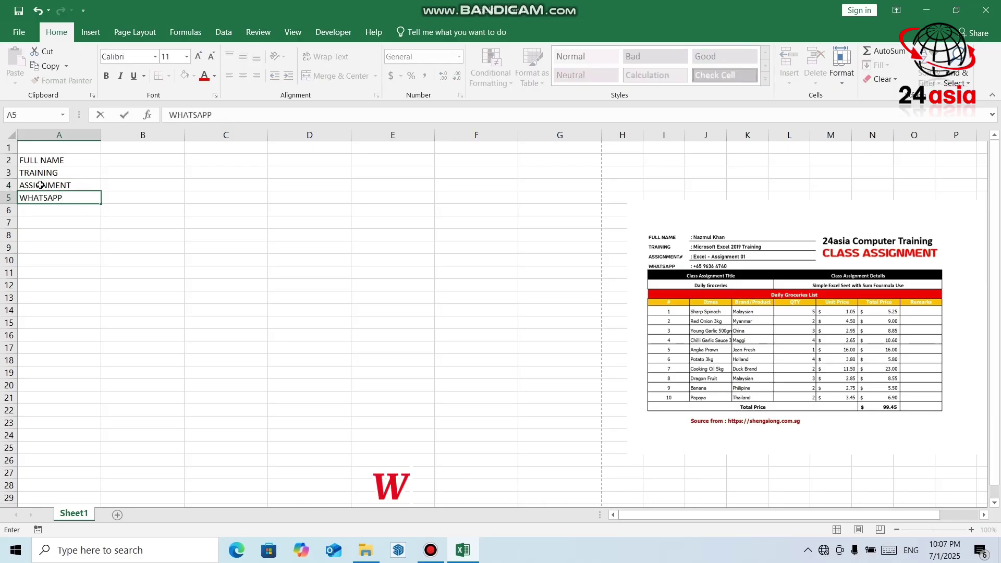
click(139, 234)
Step: Make the four labels in A2:A5 bold with Ctrl+B
click(112, 161)
drag(29, 160, 32, 197)
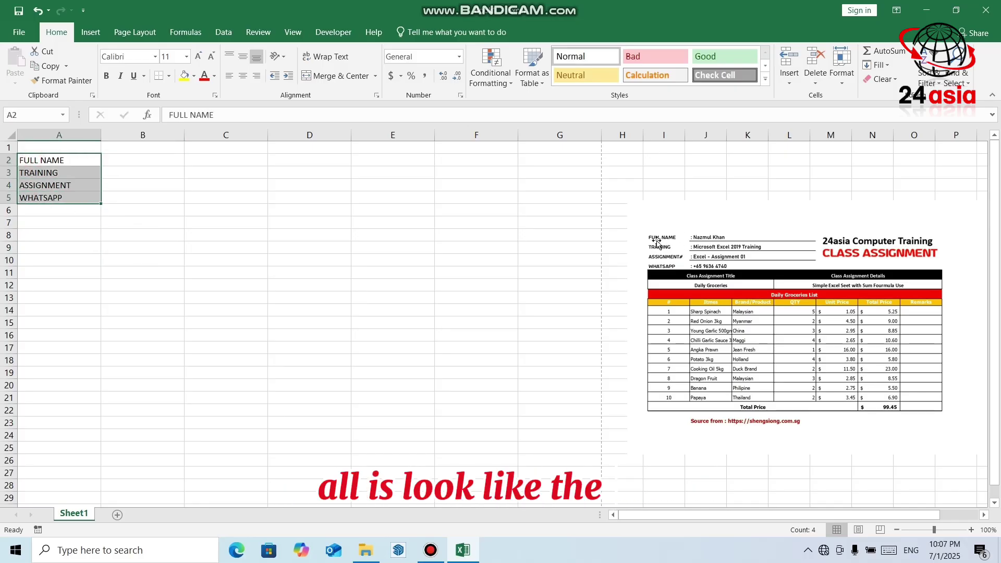
click(313, 249)
click(128, 163)
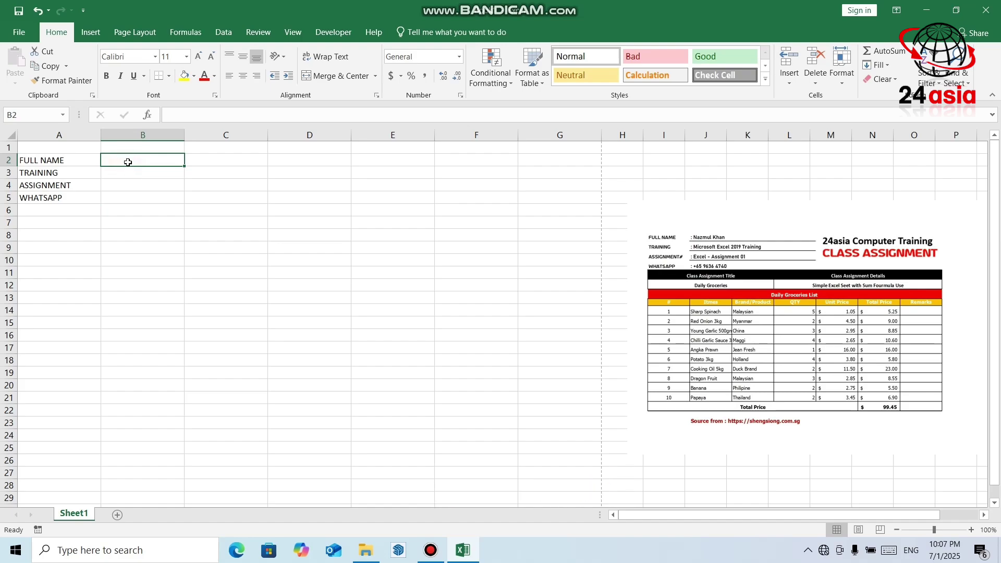
drag(32, 160, 45, 197)
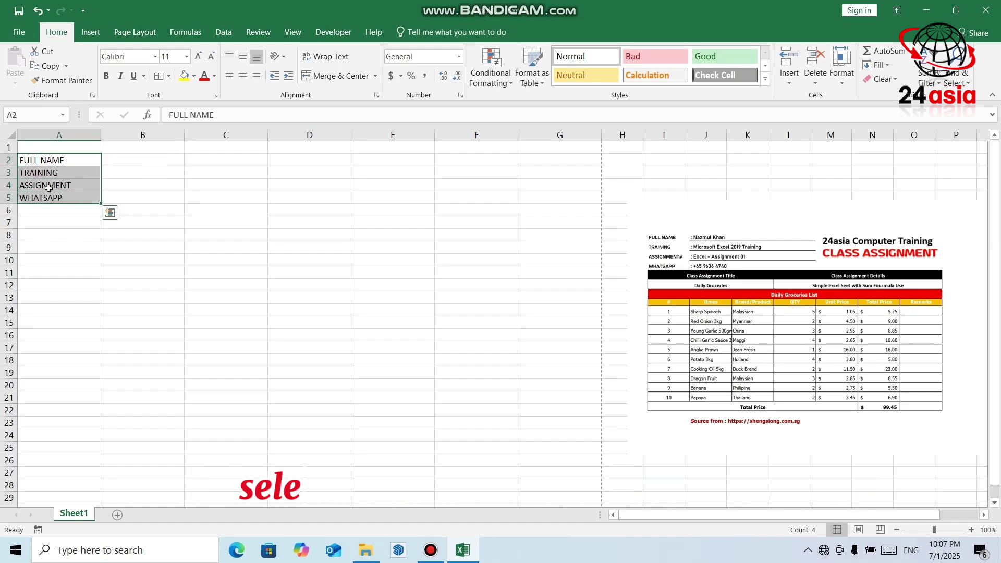
key(ctrl+b)
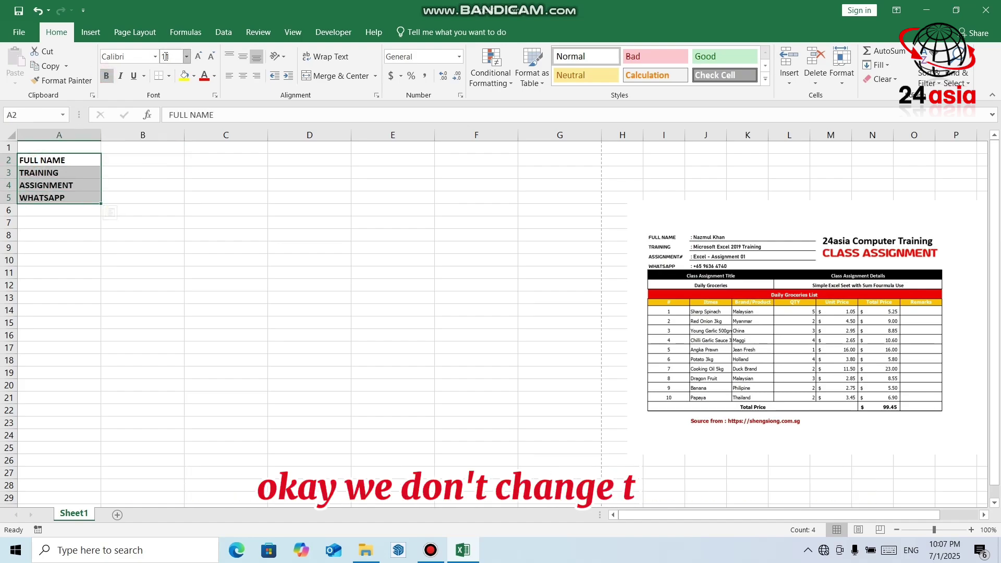
click(109, 310)
click(125, 161)
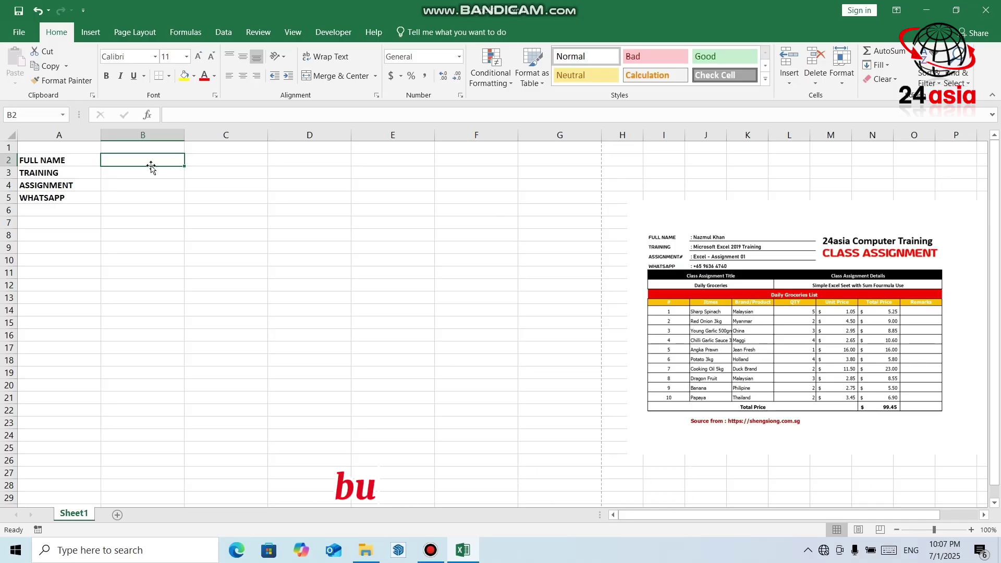
Step: Enter colon-prefixed values in B2:B5: full name, Microsoft Excel 2025 Training, Excel - Assignment 01, WhatsApp number
text(:)
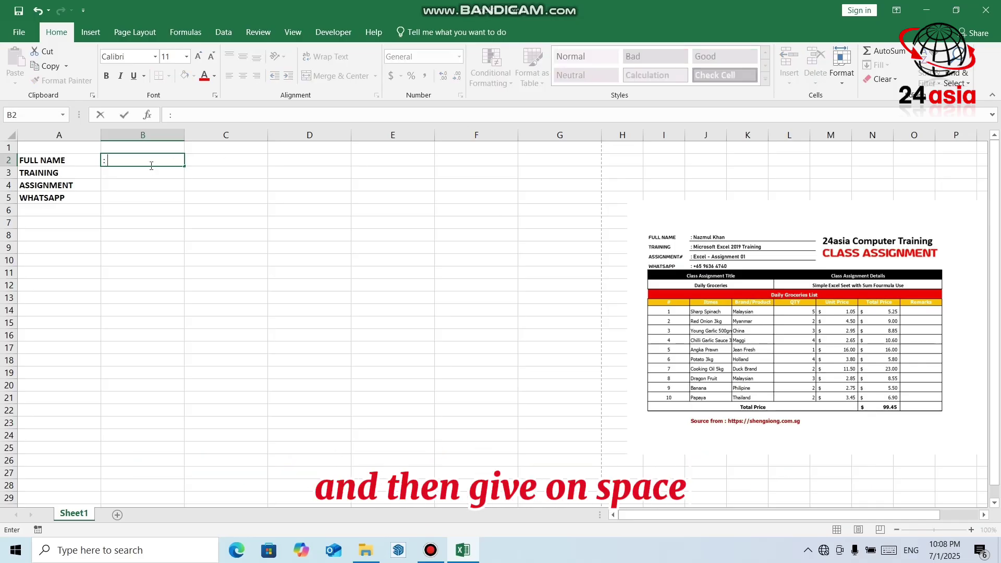
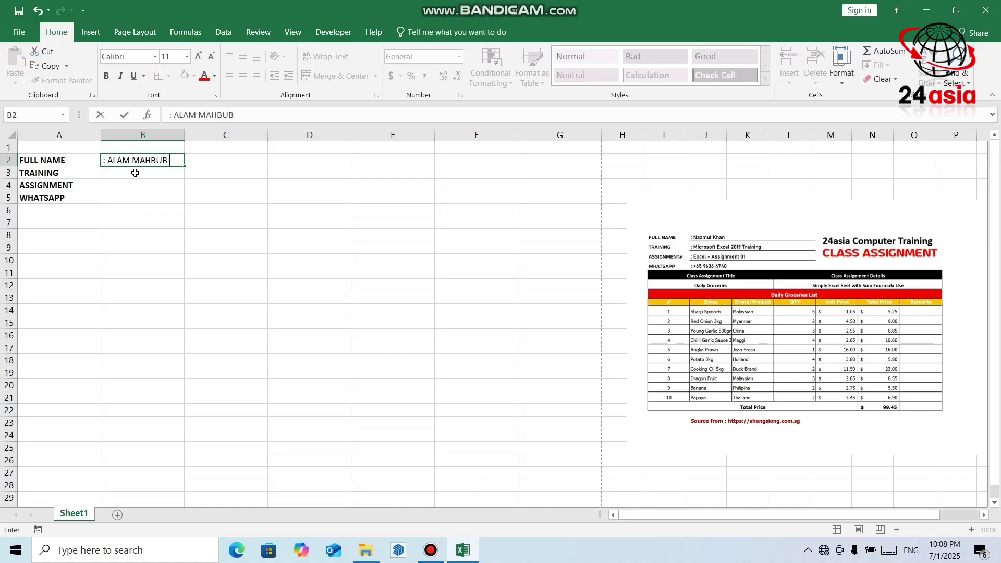
click(134, 173)
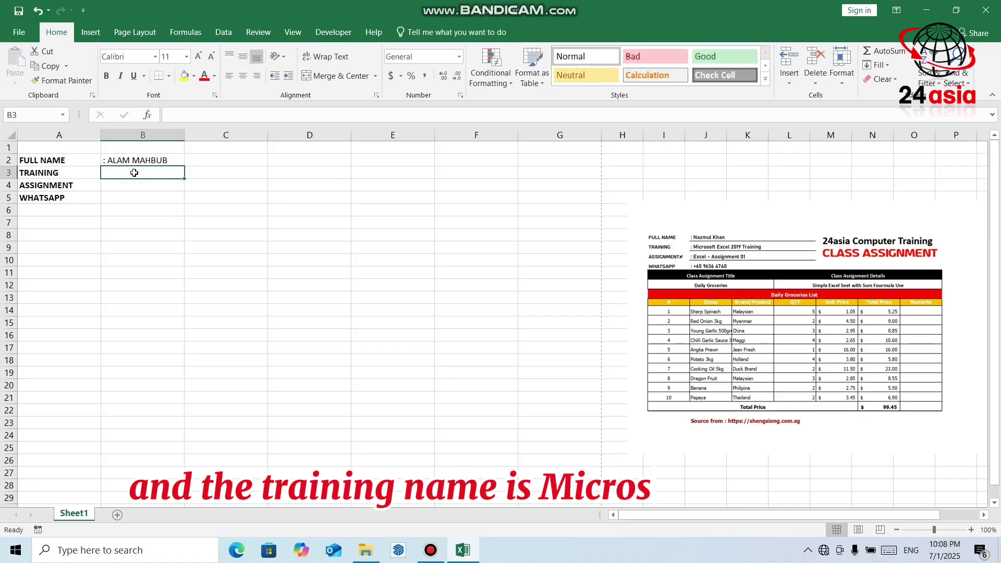
text(: Microsoft Excel 2025 Training)
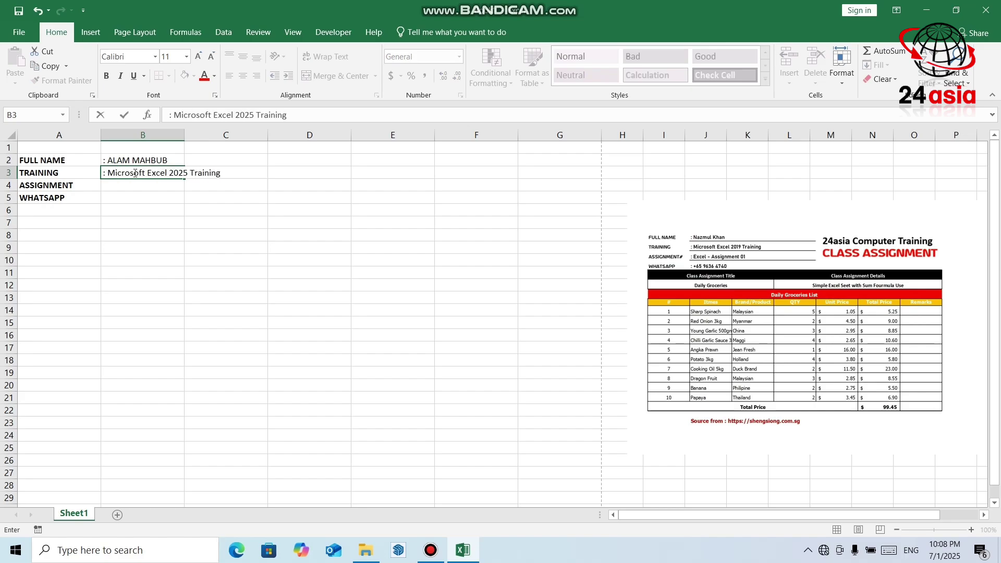
key(Return)
text(: Excel - Assignment 01)
key(Return)
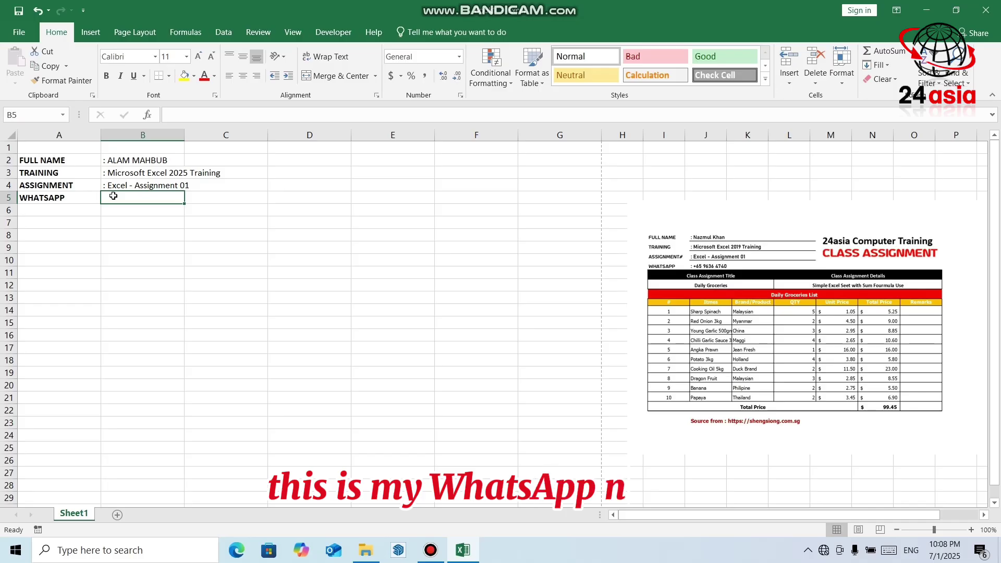
Step: Make the values in B2:B5 bold
drag(140, 160, 141, 198)
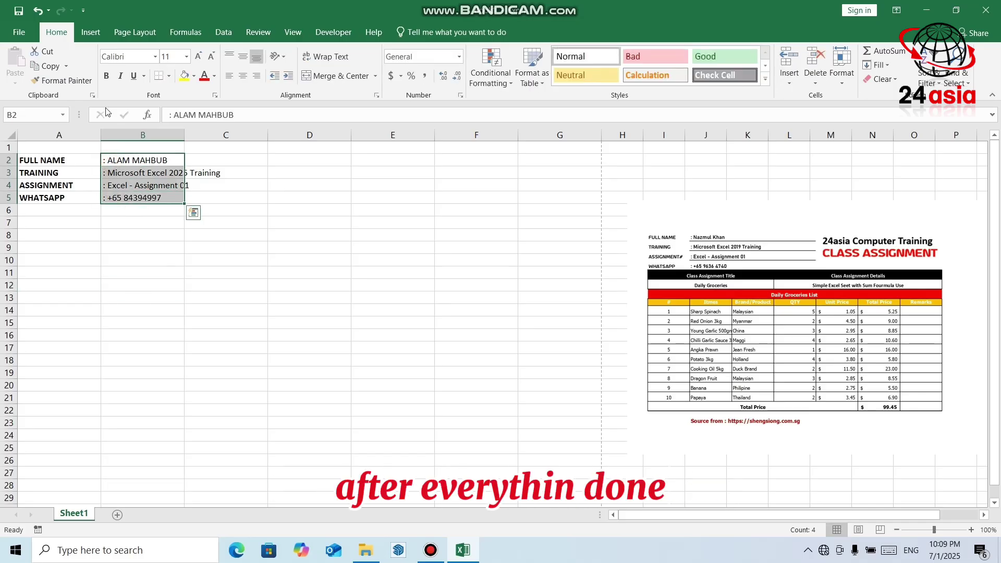
click(108, 76)
click(239, 262)
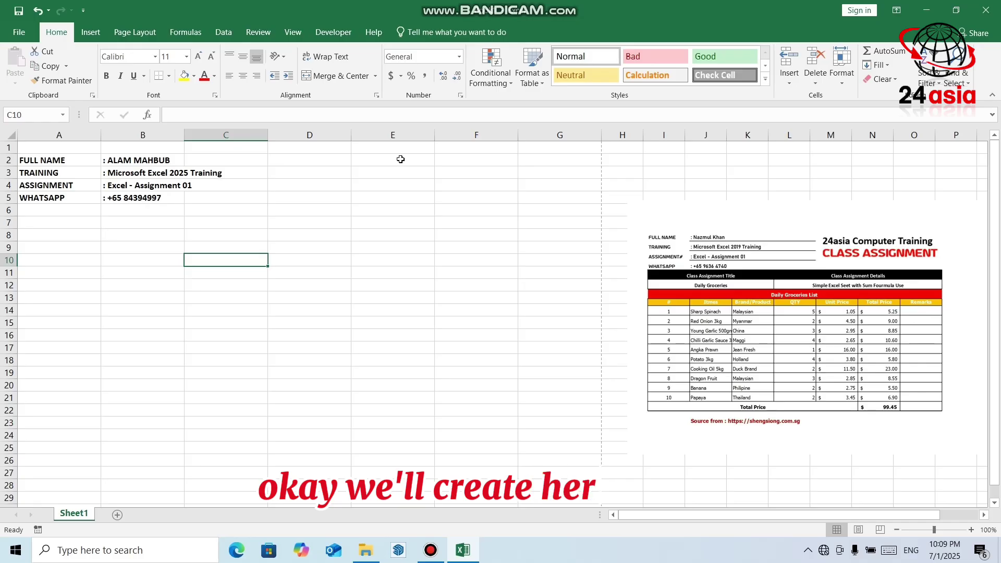
Step: Merge and centre E2:G3 and enter '24asia Computer Training'
drag(399, 159, 549, 171)
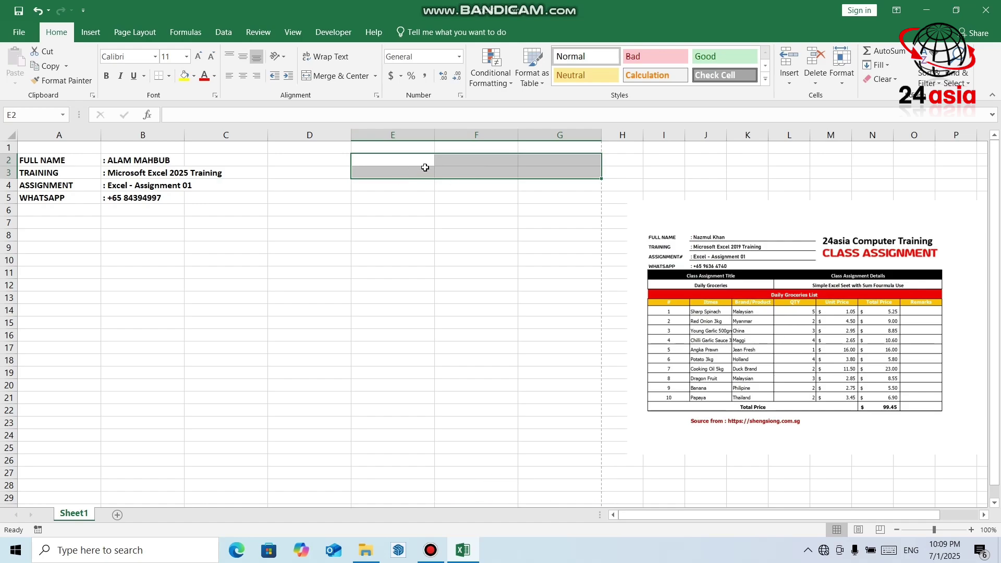
click(339, 75)
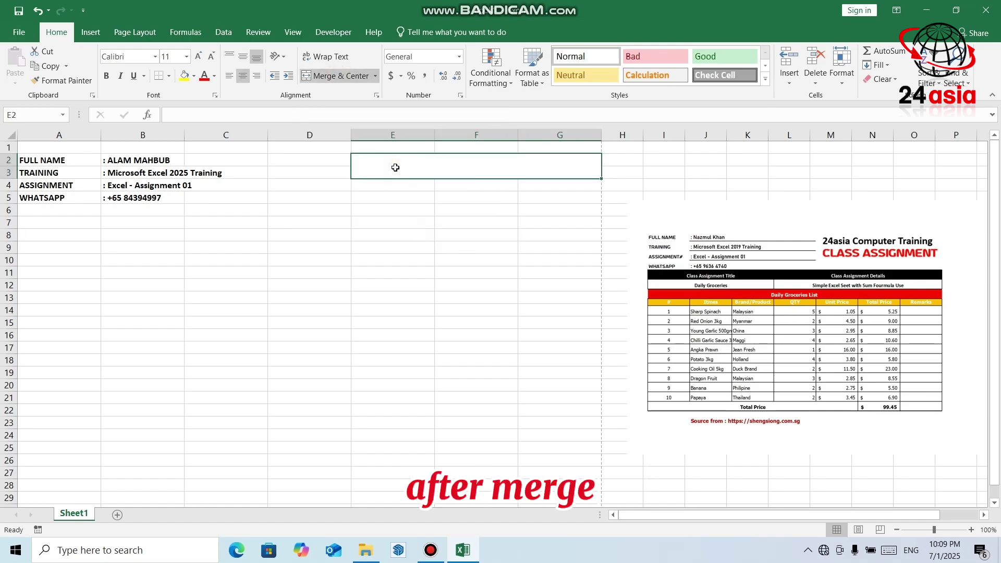
text(24)
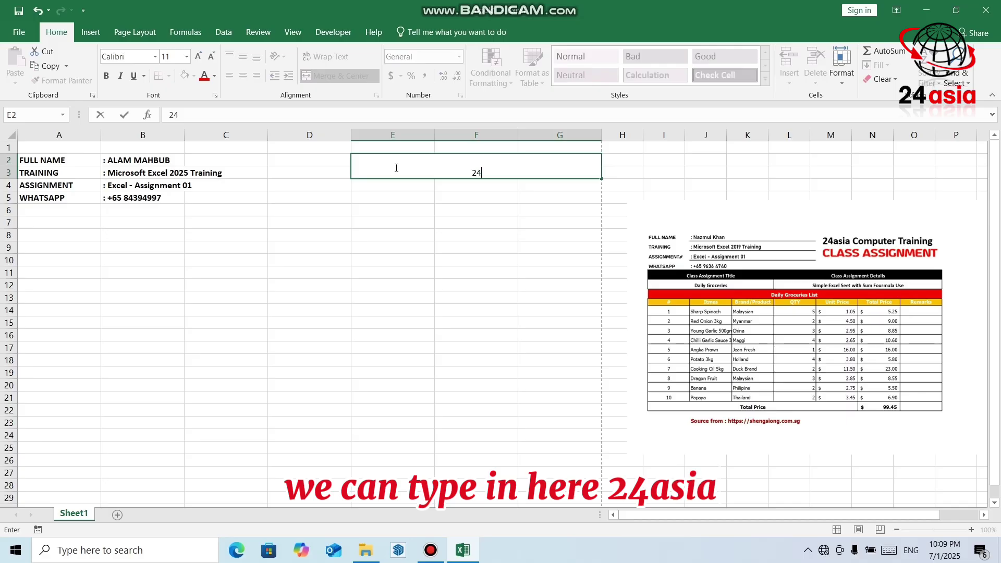
text(asia C)
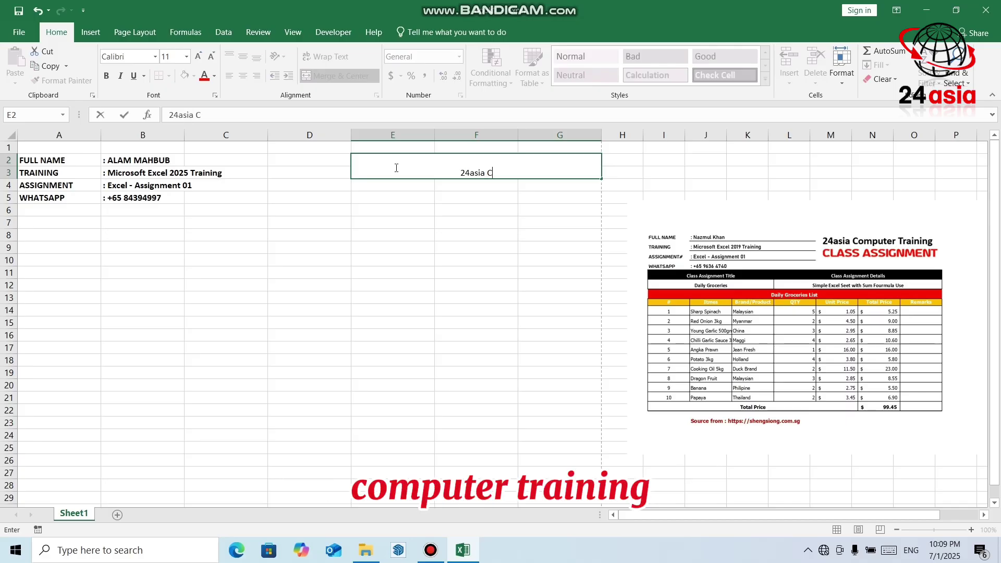
text(omputer Training)
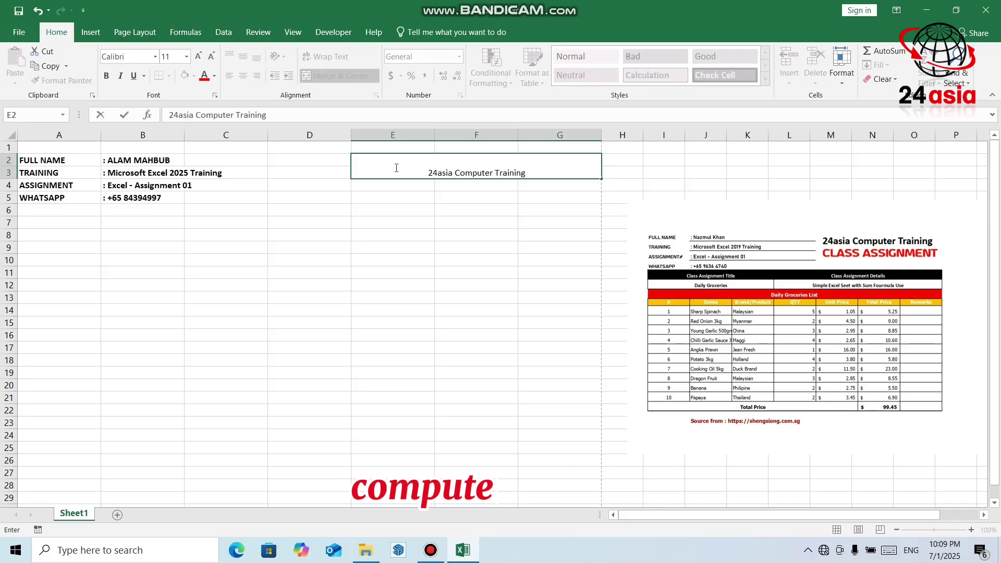
key(Return)
Step: Format the 24asia Computer Training heading as bold 24-point text
click(444, 172)
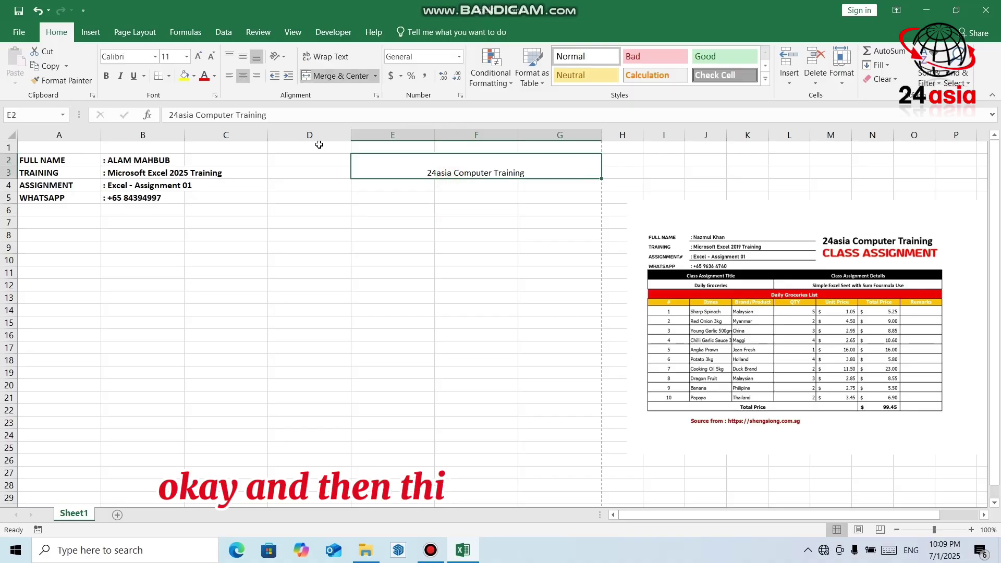
click(198, 58)
click(197, 58)
click(197, 57)
click(197, 57)
click(197, 58)
click(197, 57)
click(197, 57)
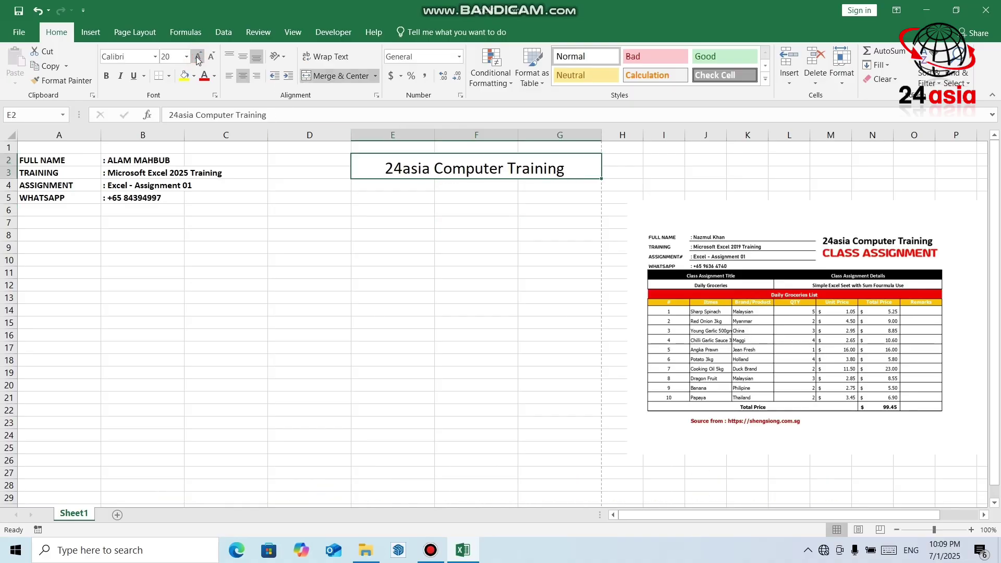
click(197, 57)
click(211, 57)
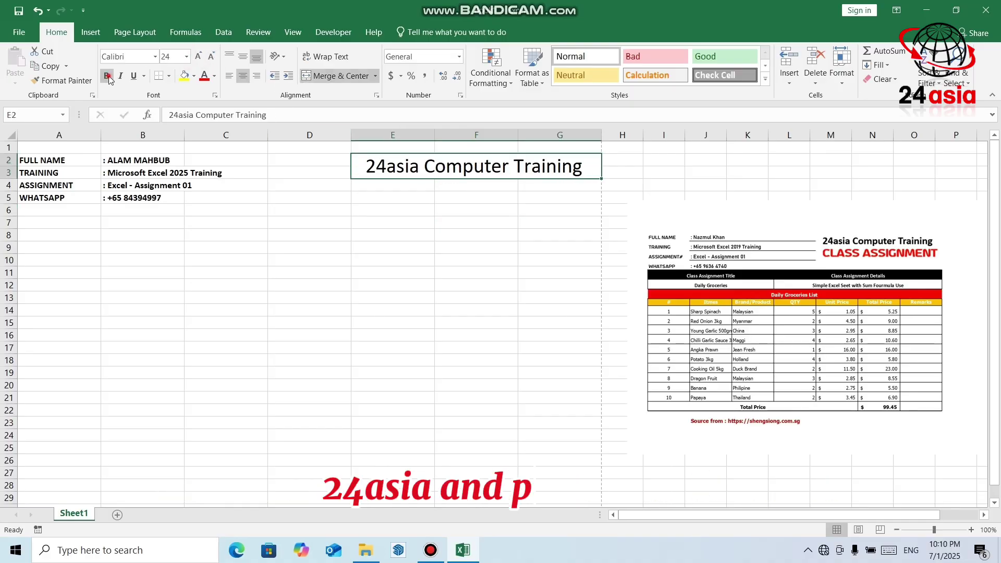
click(106, 75)
click(425, 245)
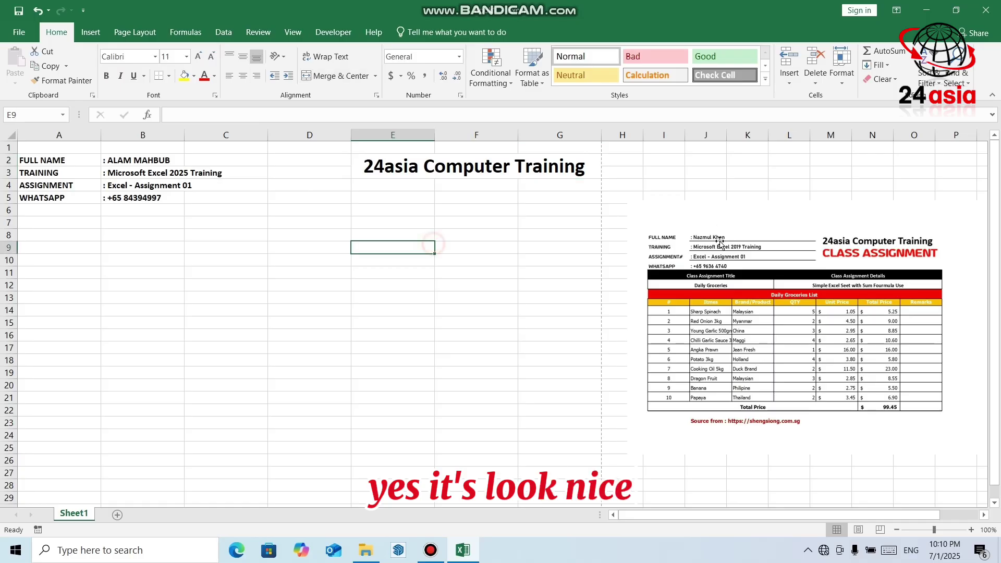
click(387, 185)
drag(414, 193, 579, 198)
Step: Merge E4:G5 and enter CLASS ASSIGNMENT in the merged cell
click(323, 80)
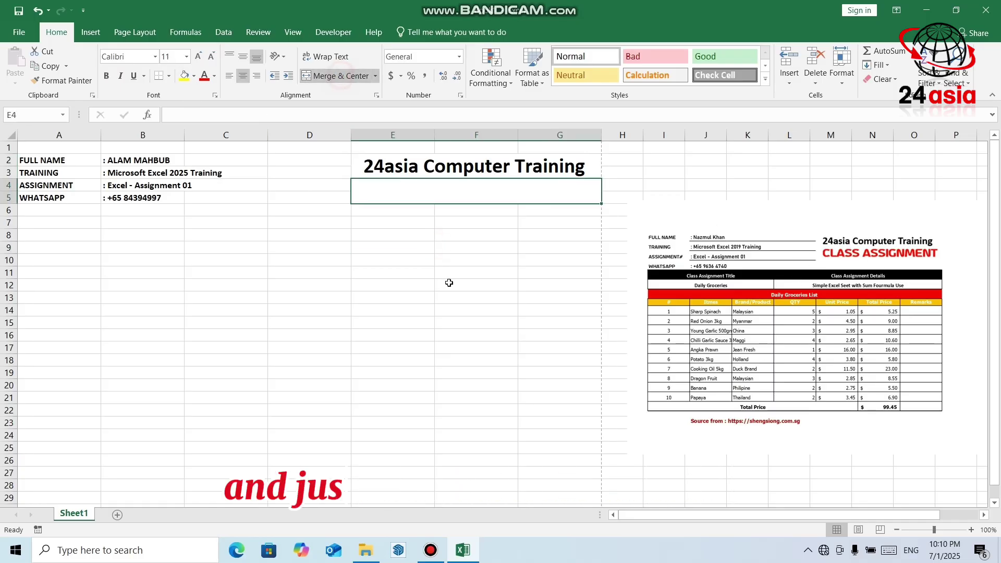
click(449, 282)
click(407, 192)
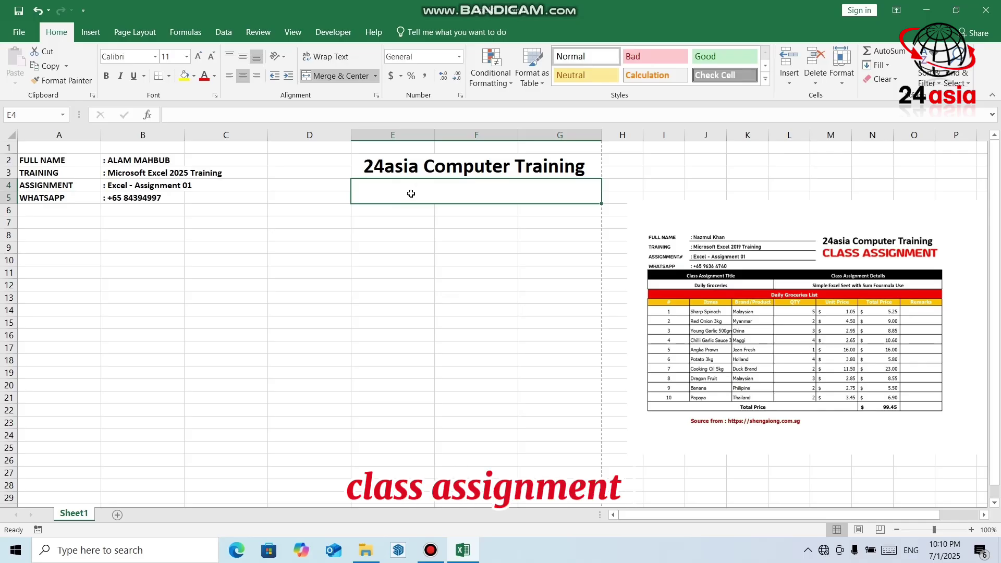
text(CLASS)
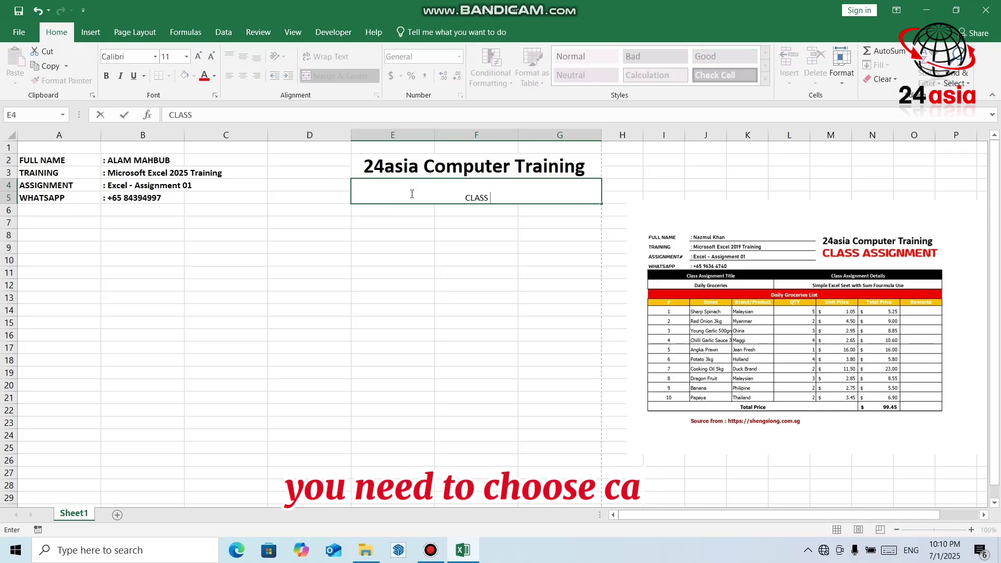
text( ASSIGNMENT)
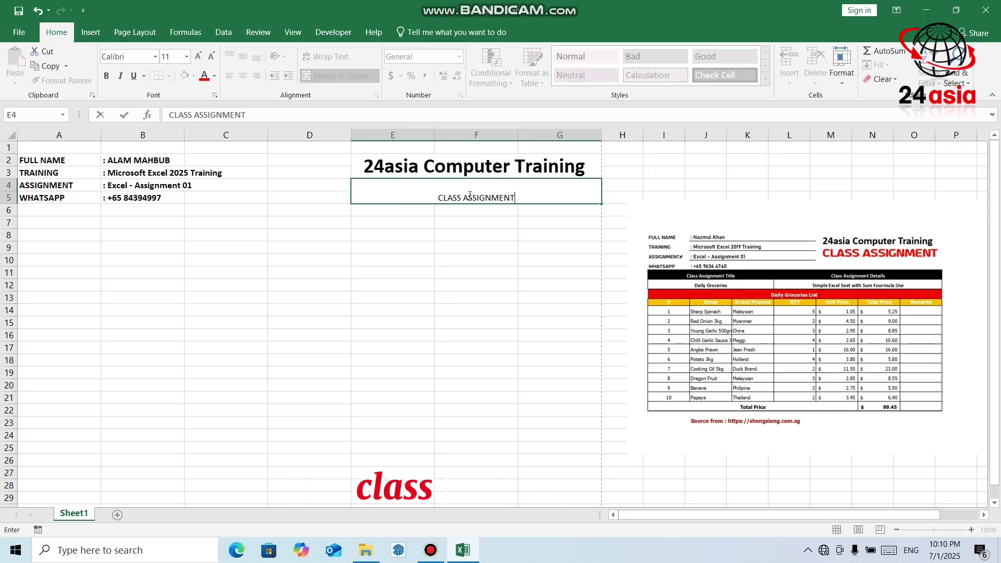
key(ctrl+Return)
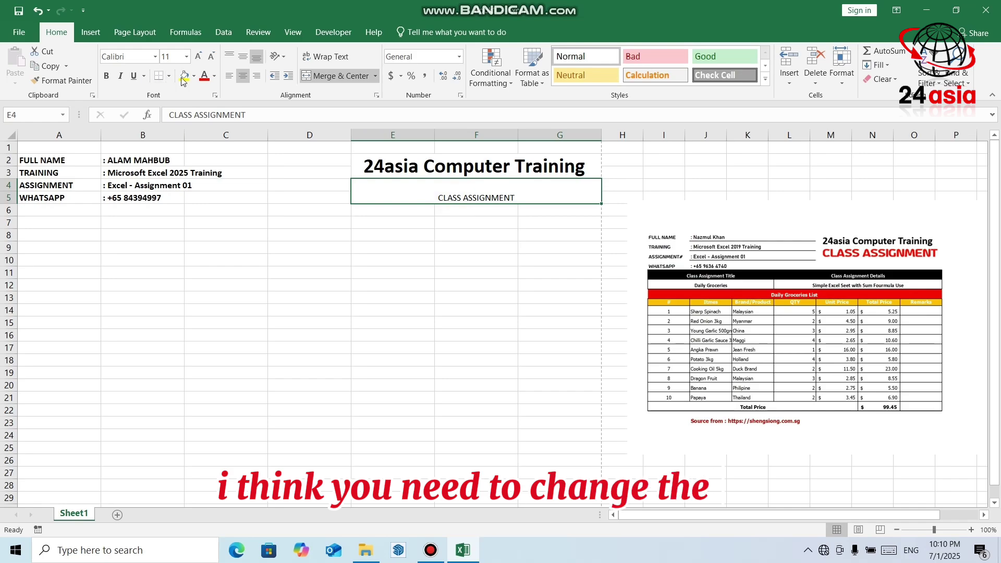
Step: Format the CLASS ASSIGNMENT title in red Arial Rounded MT Bold
click(154, 56)
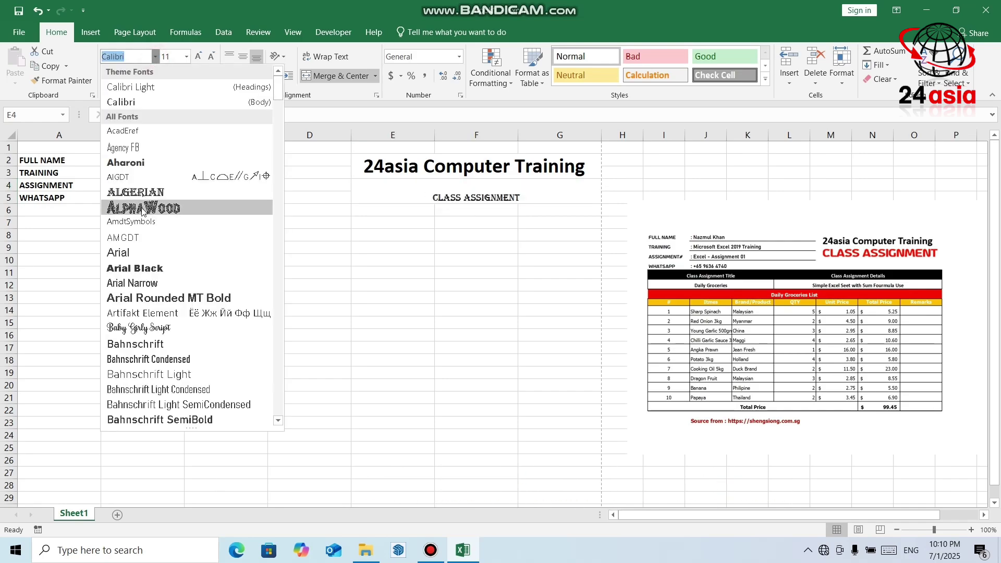
click(144, 298)
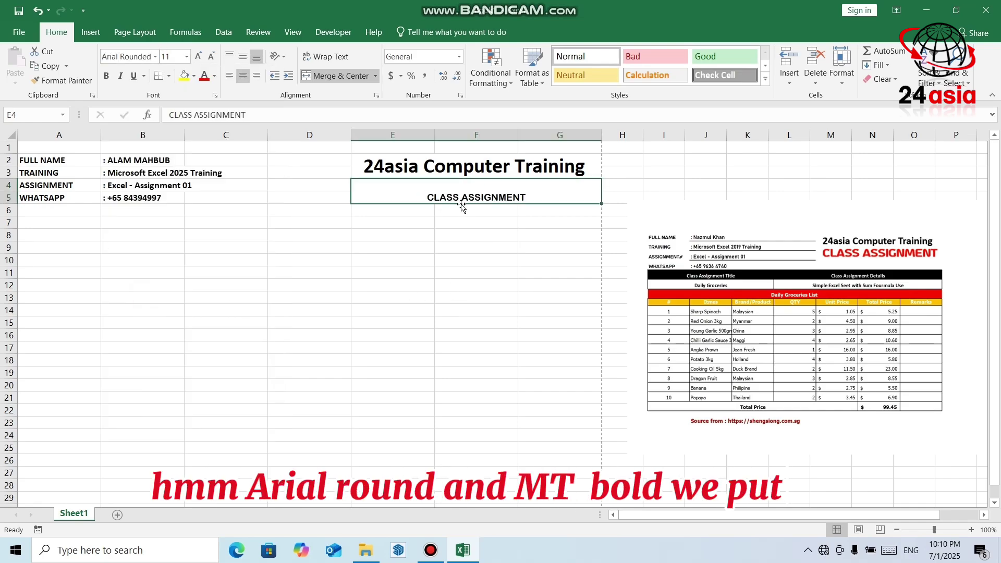
click(214, 76)
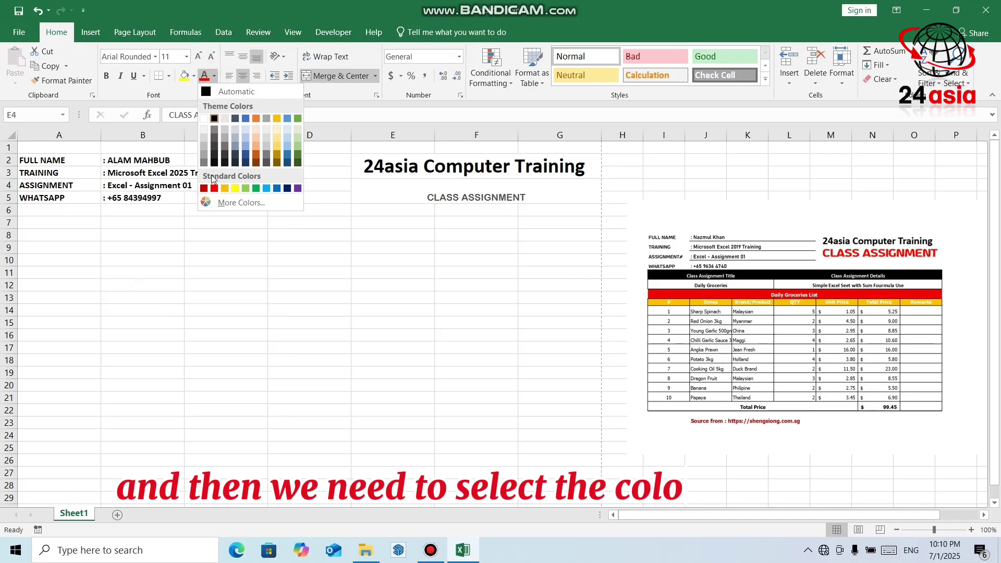
click(214, 188)
click(467, 264)
click(441, 195)
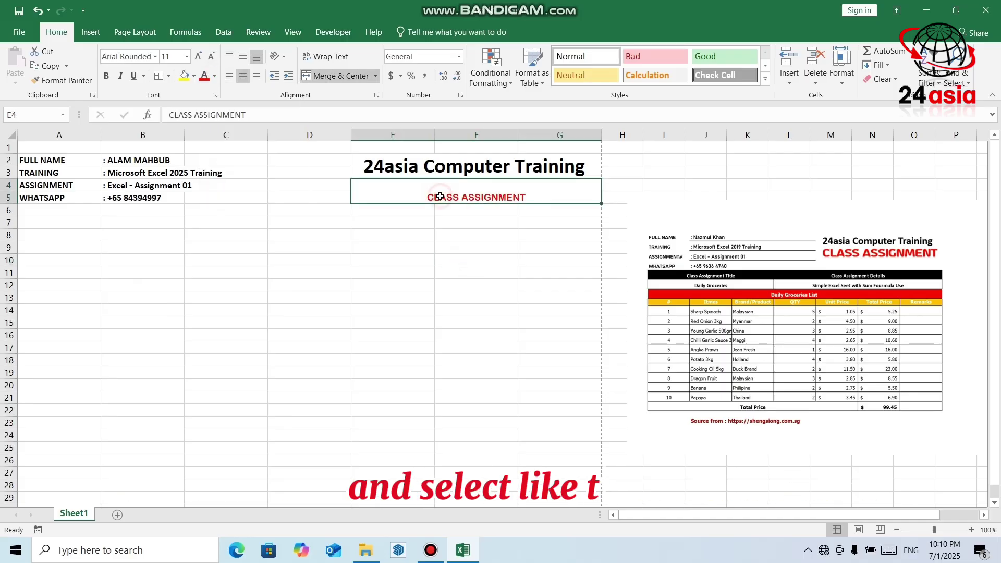
click(434, 167)
click(440, 200)
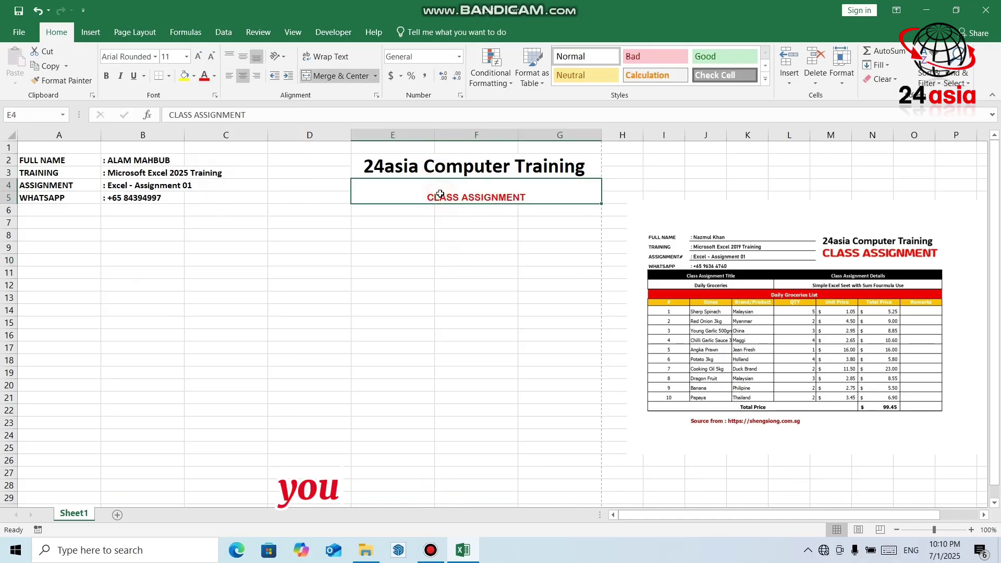
Step: Set the CLASS ASSIGNMENT title's font size to 24
click(172, 57)
text(24)
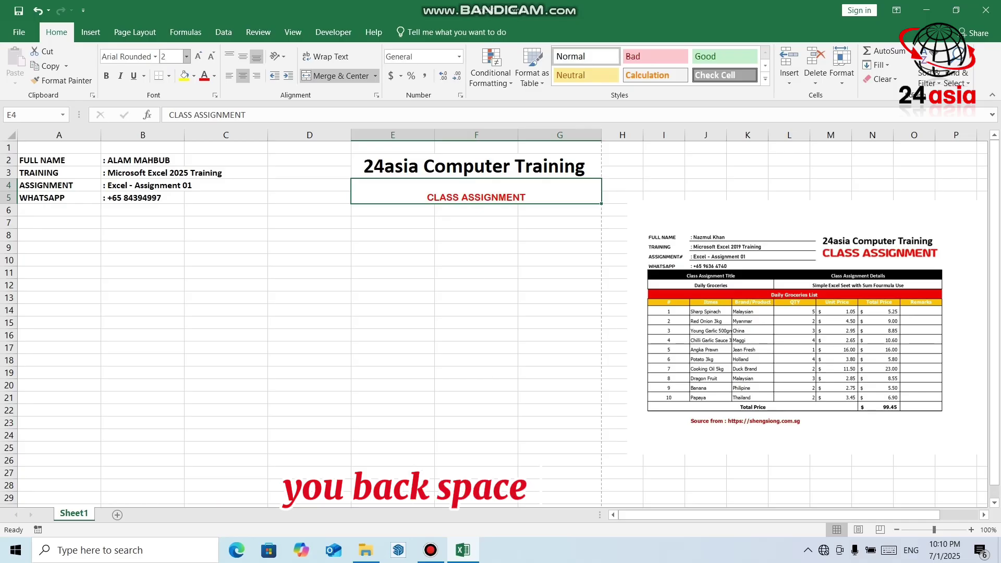
key(Return)
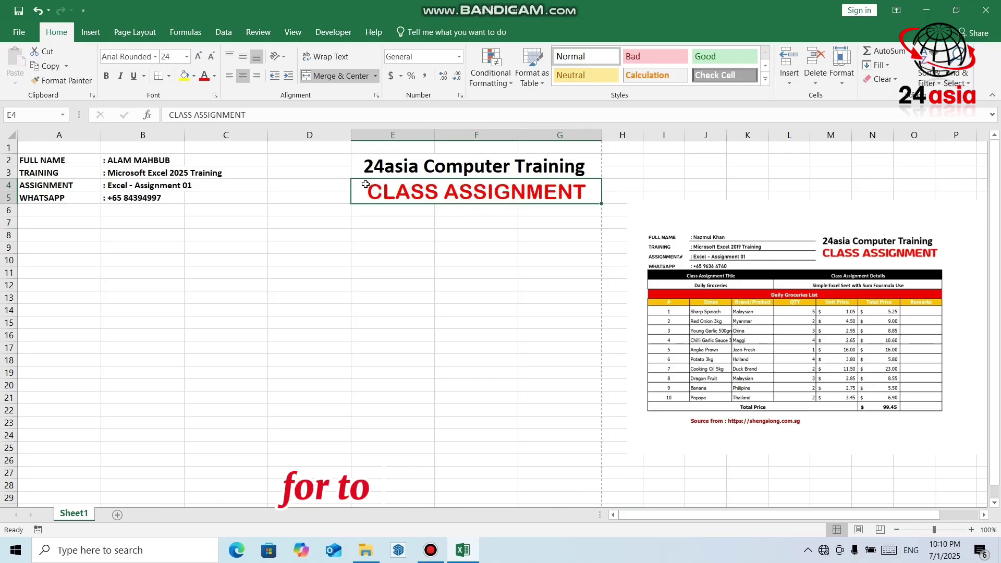
click(367, 170)
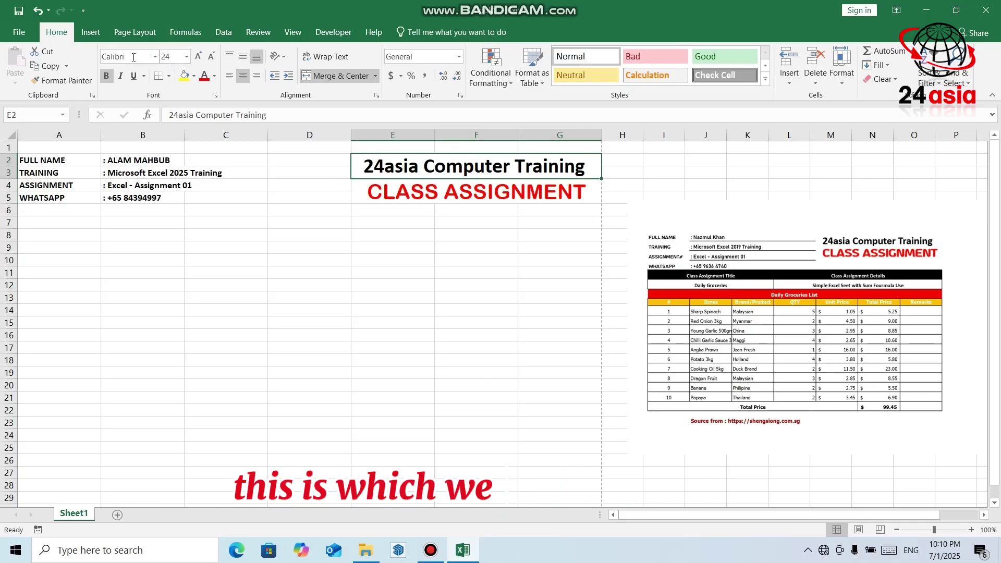
Step: Change the 24asia Computer Training heading to Arial Narrow and compare it with CLASS ASSIGNMENT
click(155, 56)
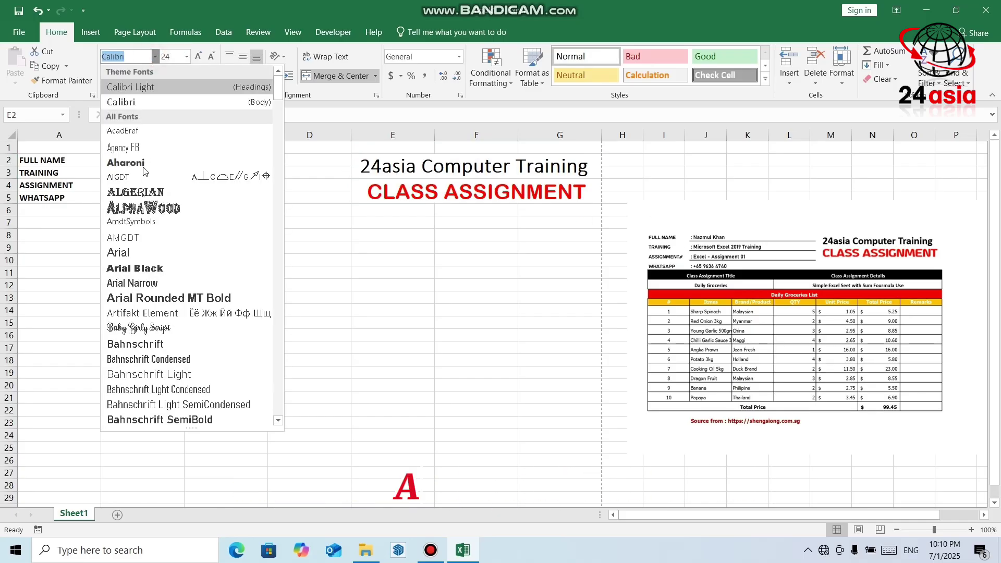
click(146, 284)
click(509, 374)
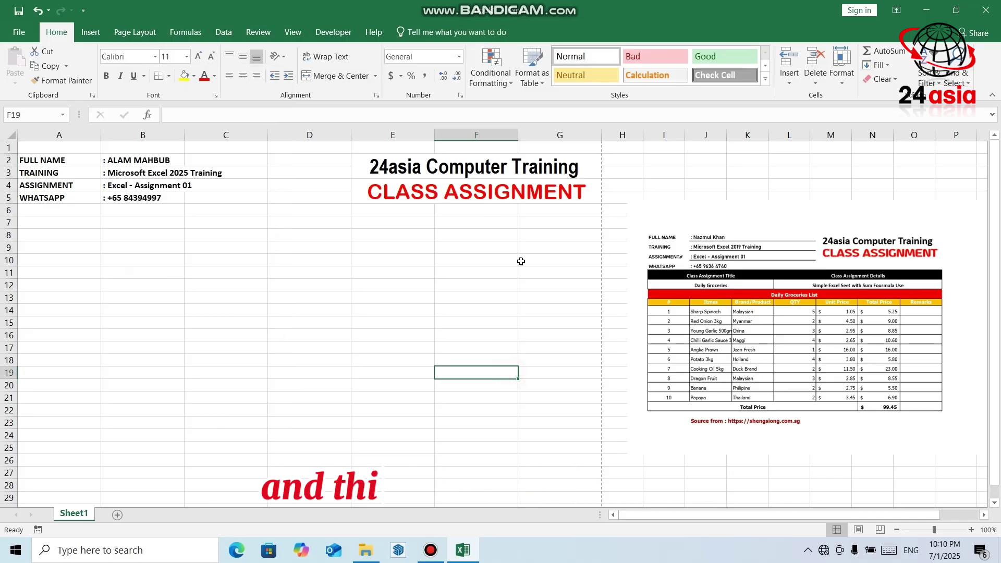
click(469, 194)
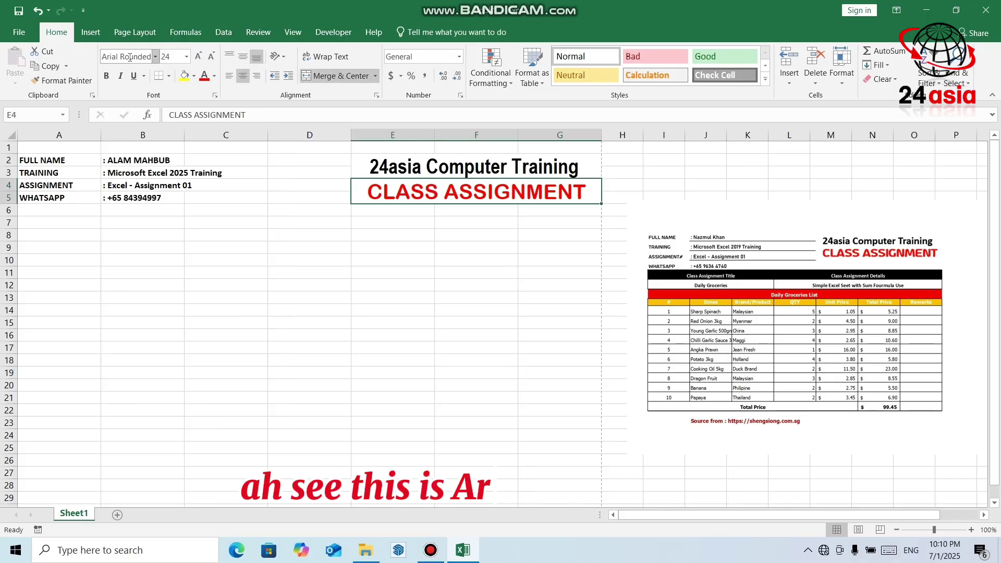
click(399, 167)
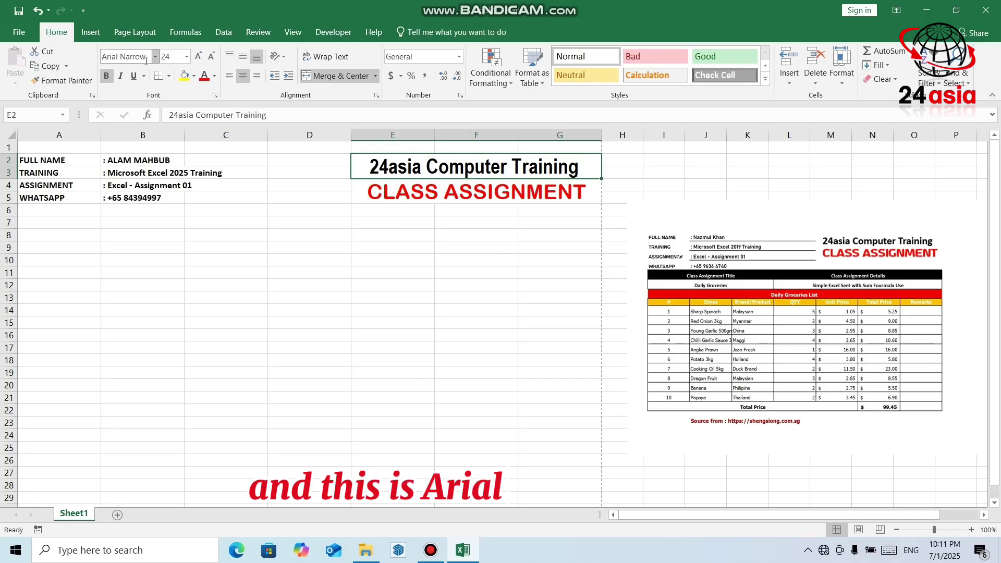
click(487, 311)
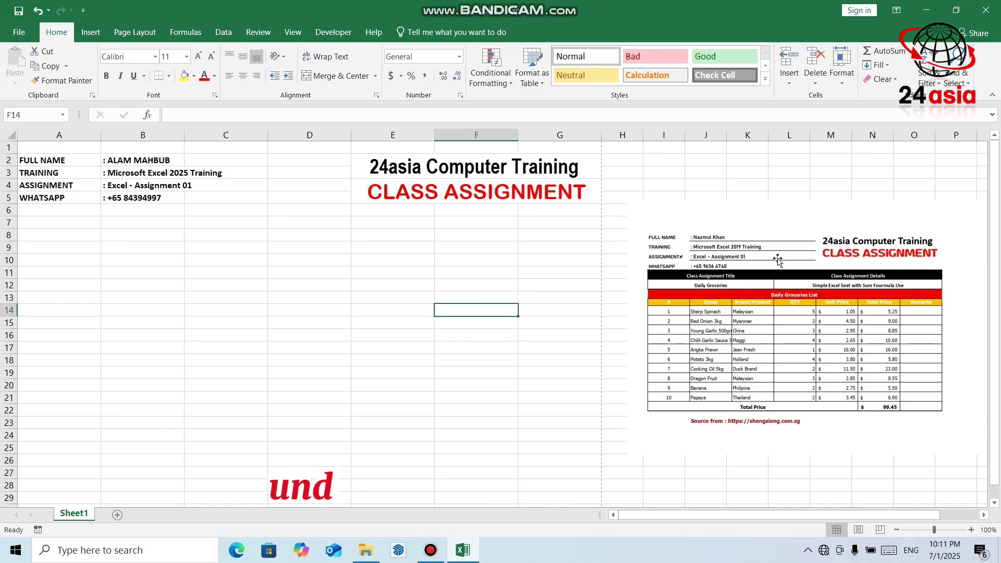
Step: Merge B:D in rows 2 through 5 for each info value, left-aligning each merged cell
drag(145, 161, 304, 159)
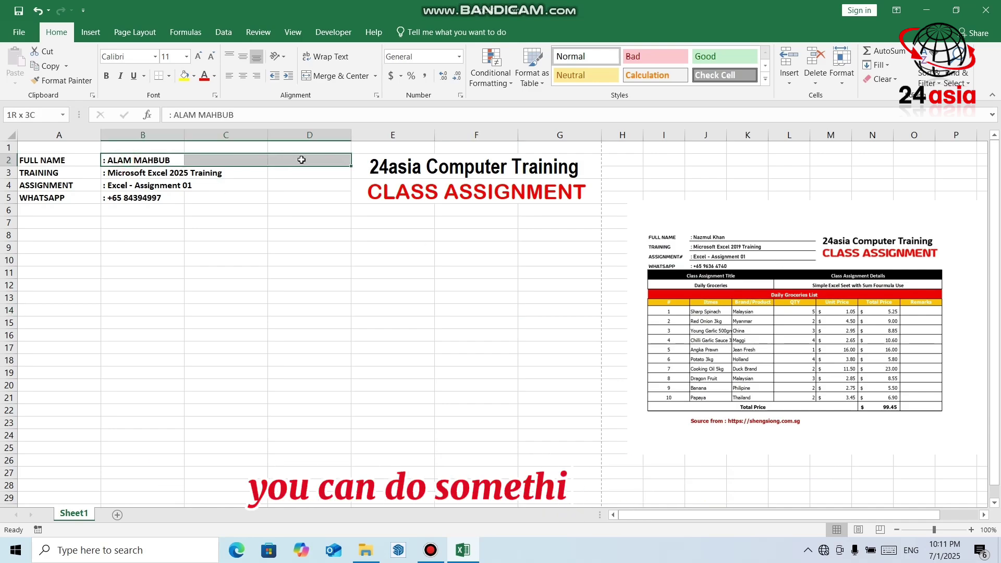
click(338, 76)
click(252, 230)
drag(156, 173, 285, 172)
click(338, 75)
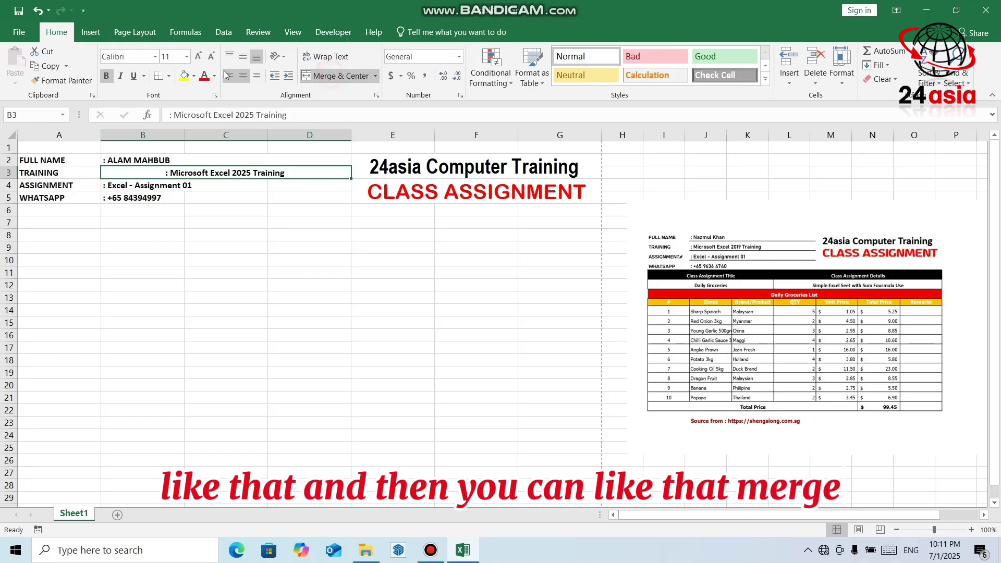
click(229, 75)
click(242, 225)
click(338, 76)
drag(135, 187, 308, 198)
click(229, 76)
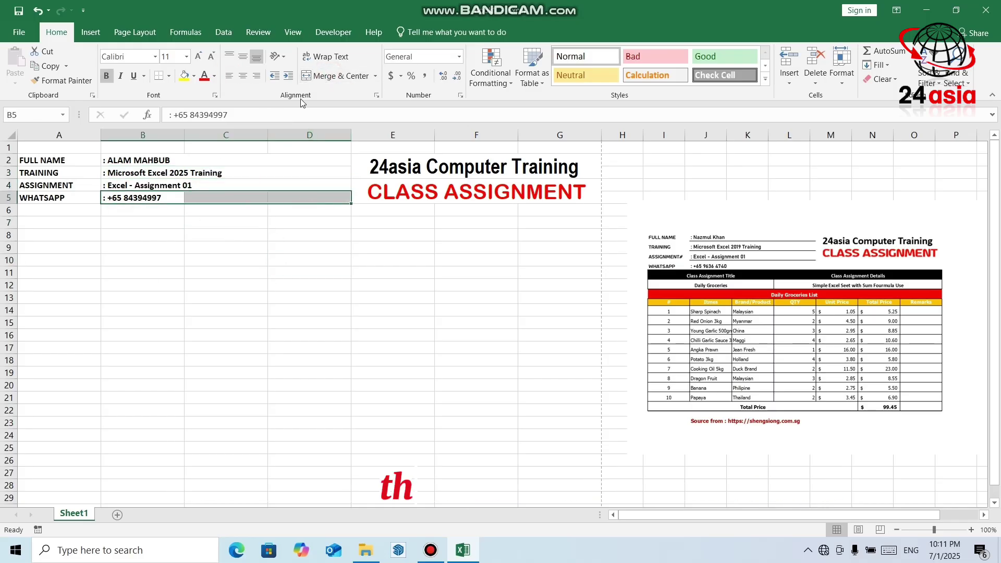
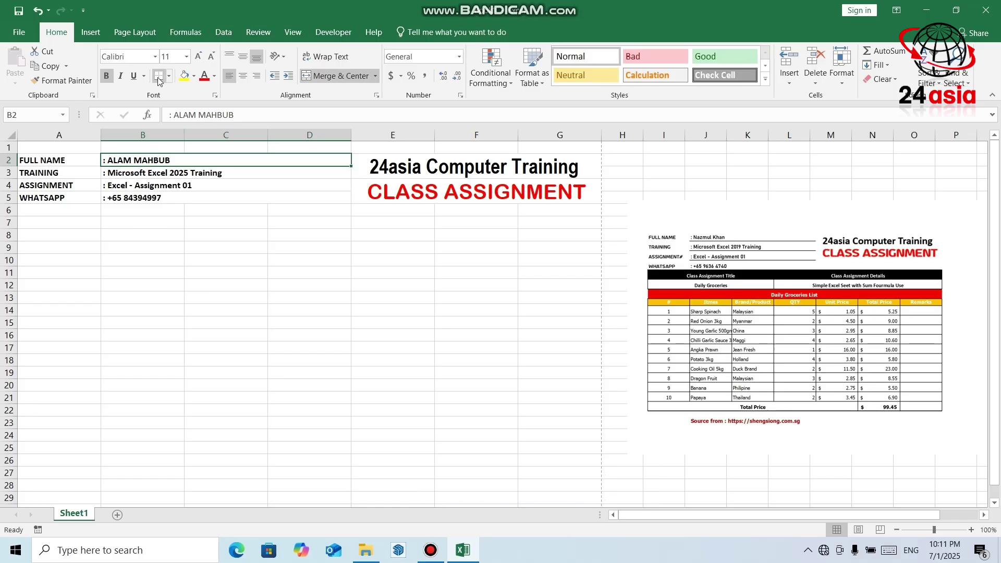
Step: Give the training entry in B3 and the assignment entry in B4 a bottom border
click(208, 248)
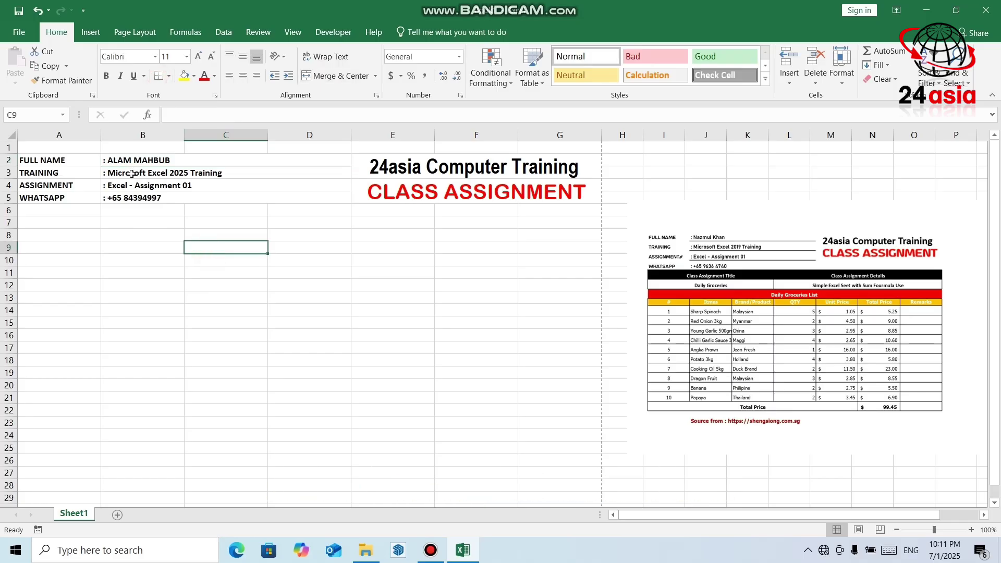
click(172, 173)
click(170, 76)
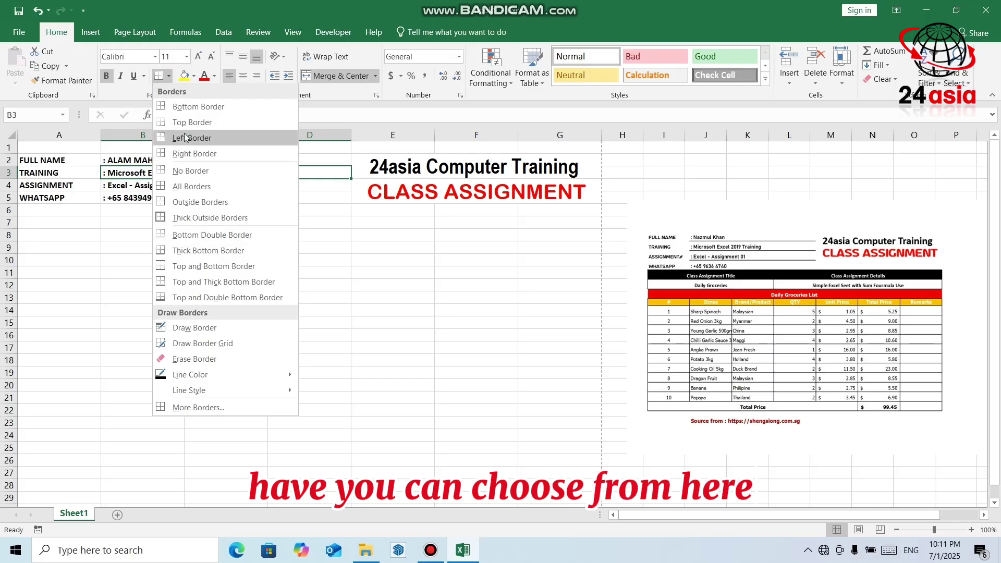
click(184, 107)
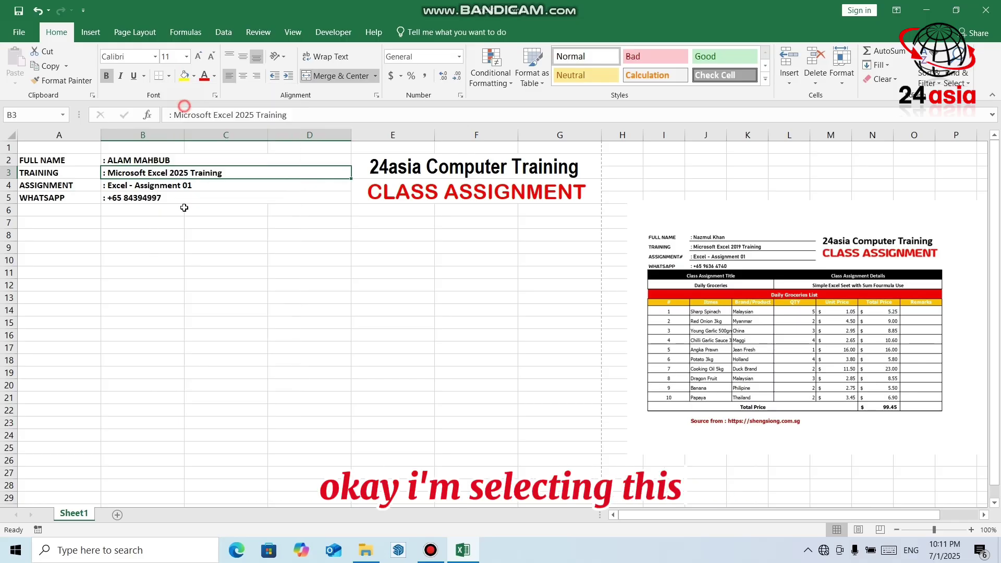
click(134, 189)
click(159, 77)
click(163, 242)
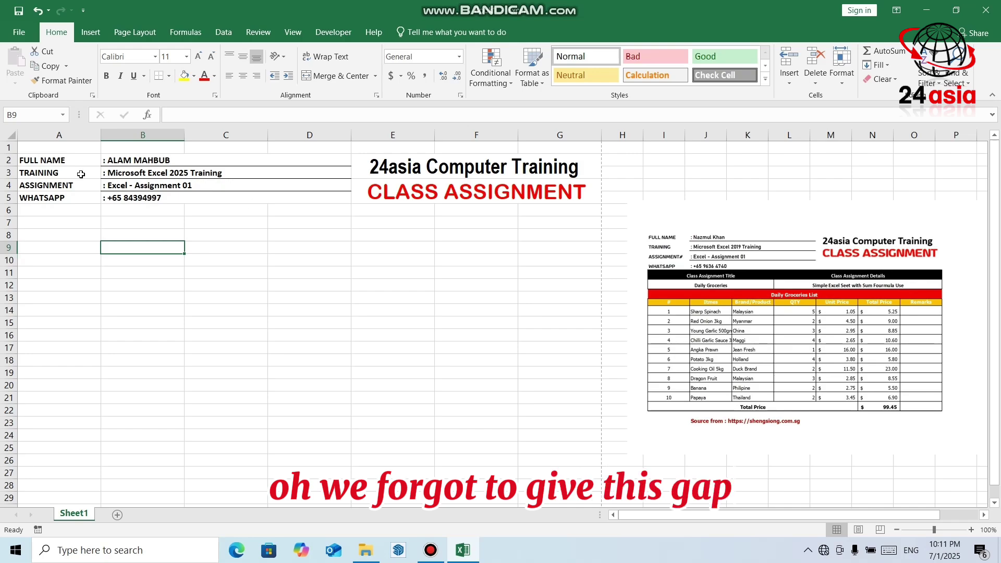
Step: Set the height of row 1 to 30
click(7, 148)
right_click(4, 148)
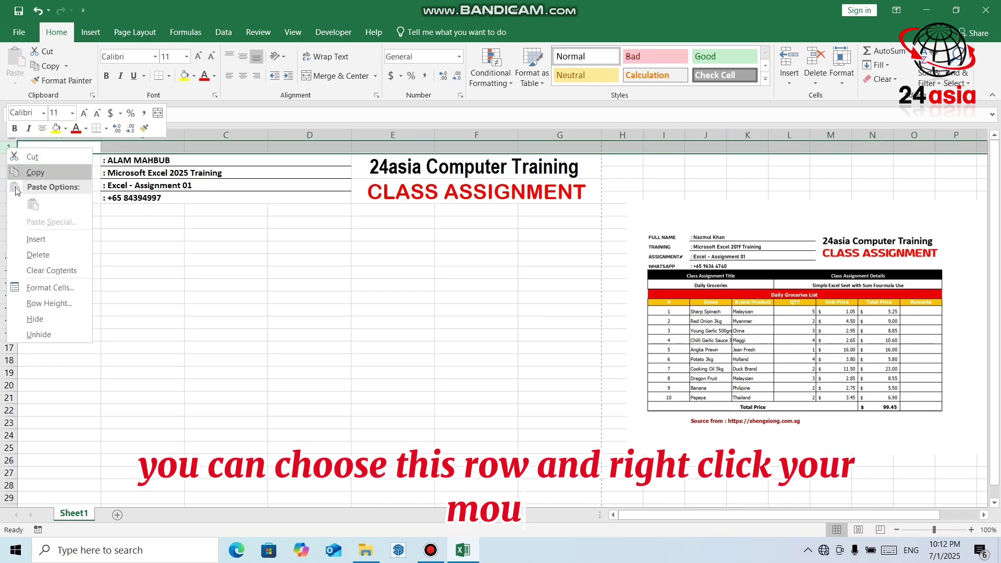
click(35, 305)
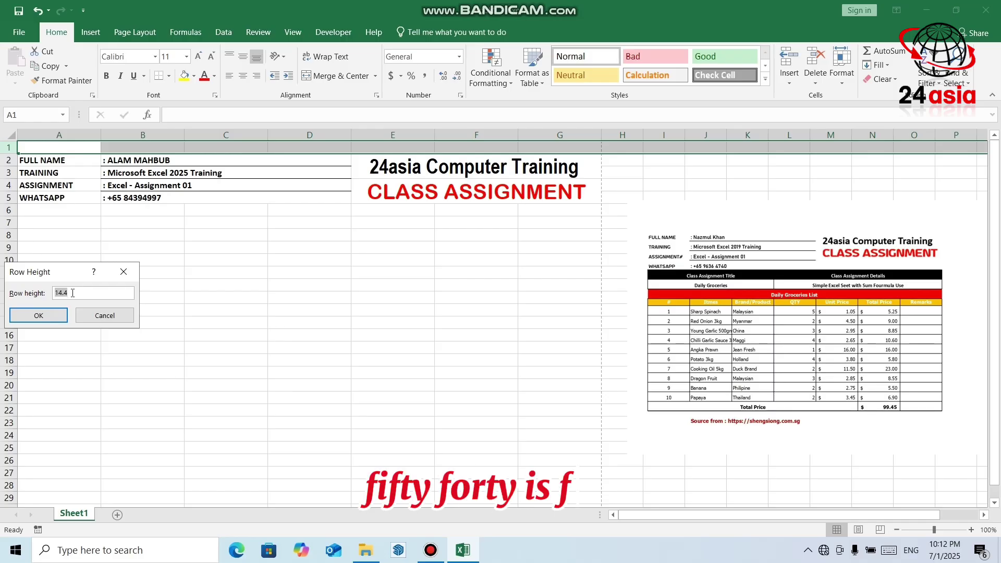
key(BackSpace)
text(30)
key(Return)
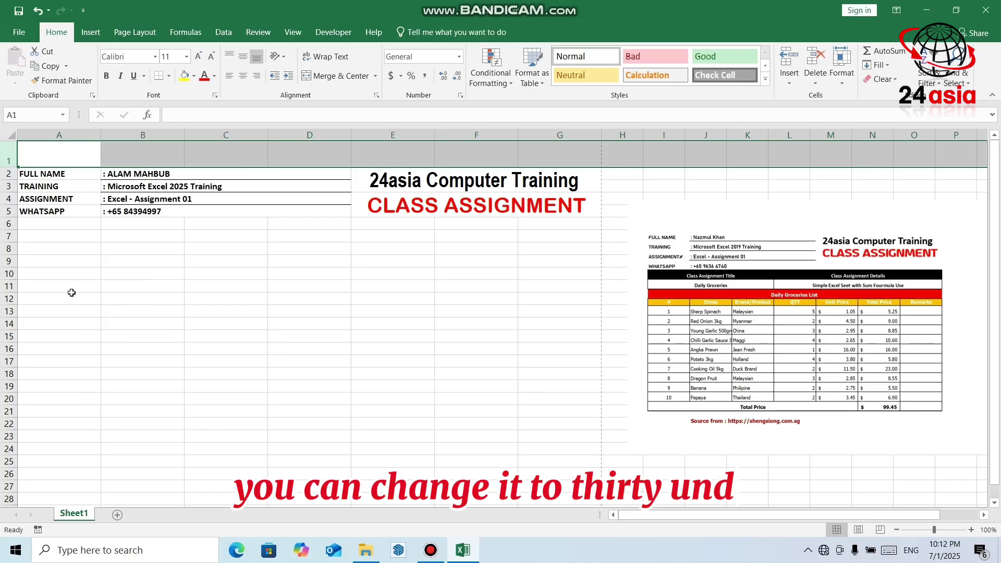
click(216, 334)
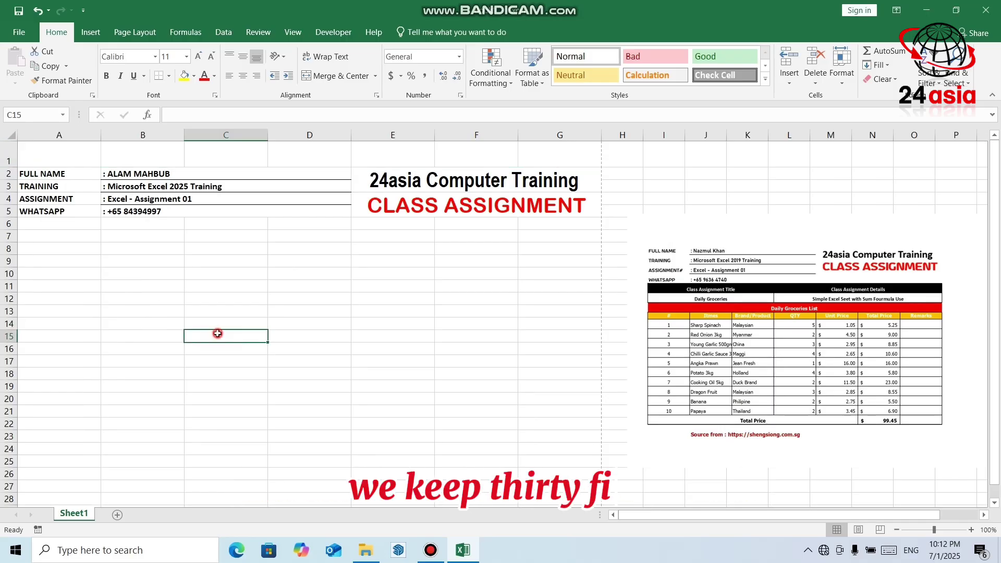
Step: Save the workbook as Book1 in the Documents folder
click(18, 11)
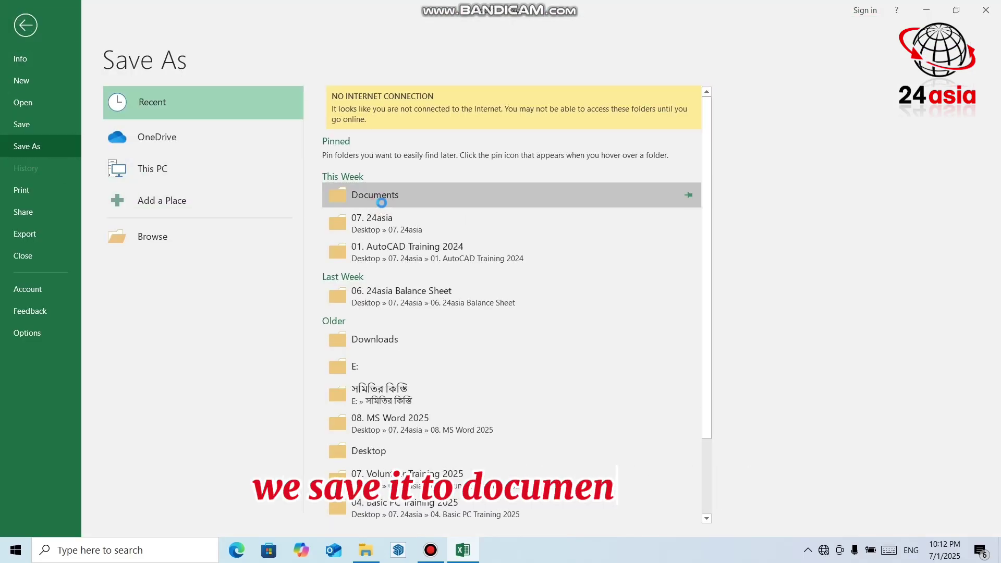
click(381, 195)
click(391, 309)
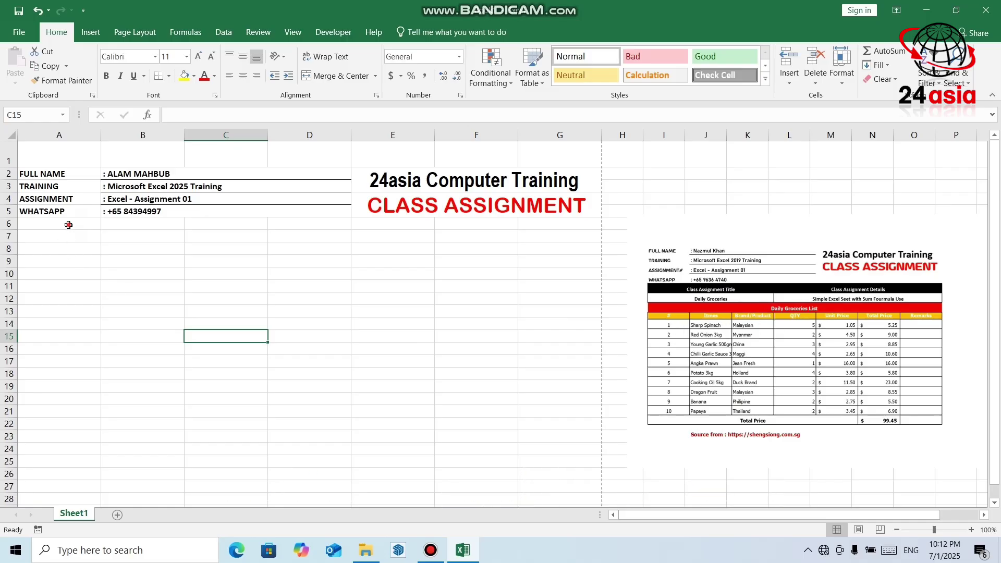
Step: Merge and centre cells A6:C6 and D6:G6
drag(68, 225, 234, 225)
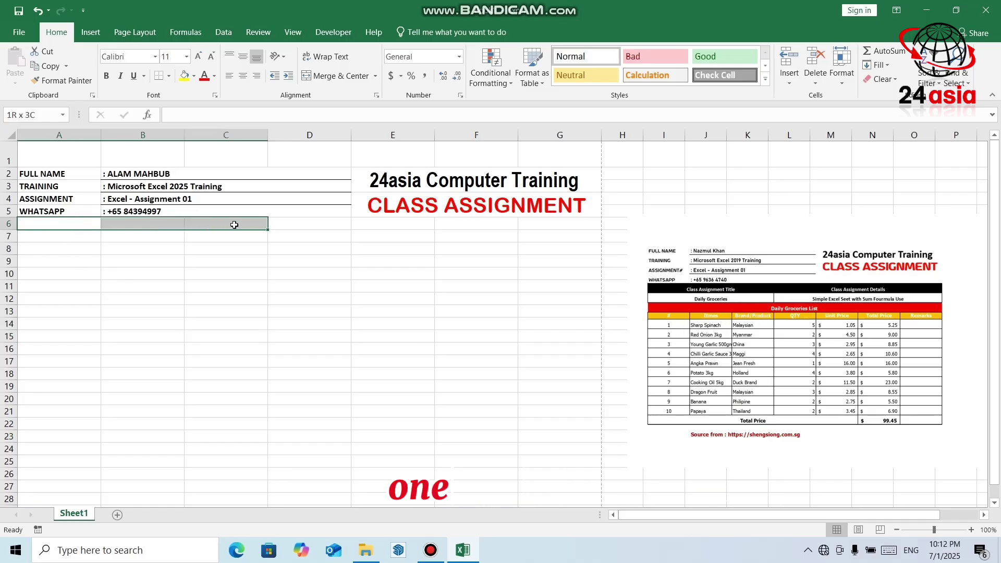
click(344, 77)
click(360, 351)
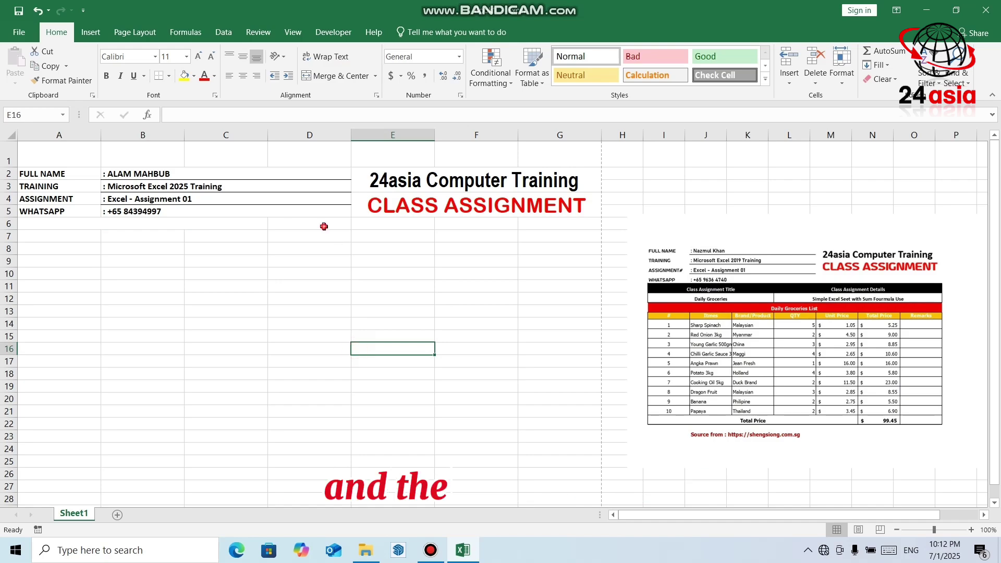
drag(327, 224, 546, 224)
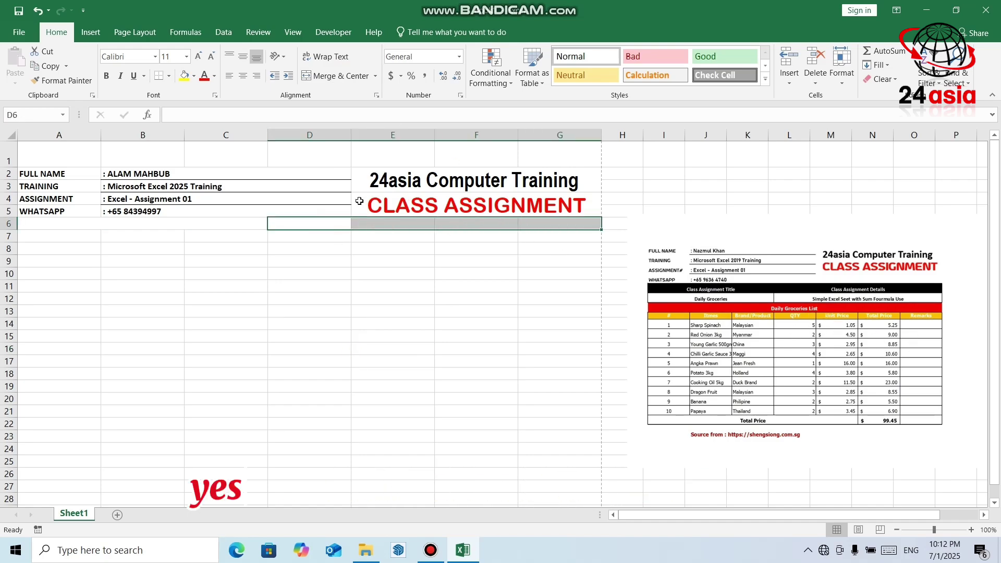
click(335, 76)
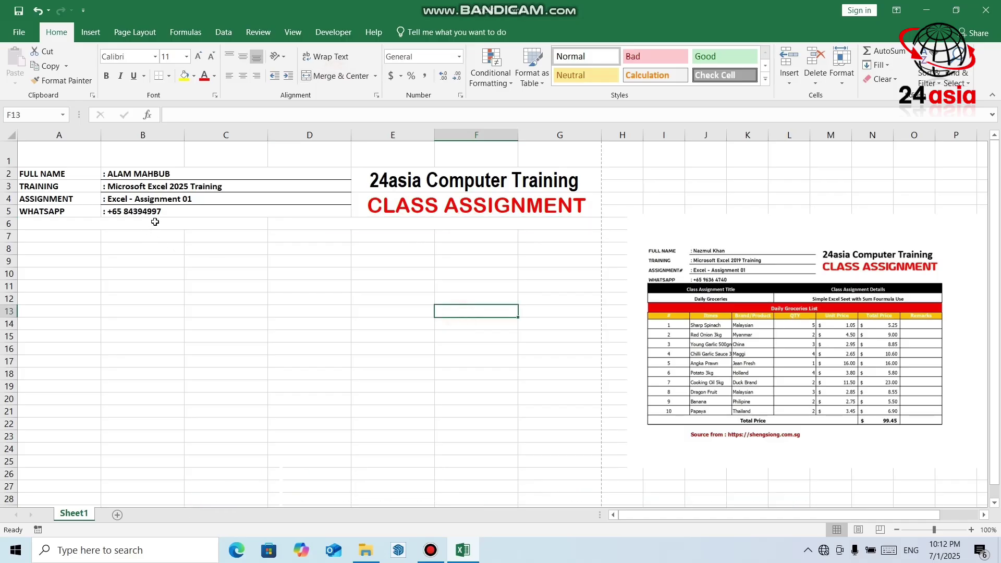
Step: Enter 'Class Assignmemt Title' in merged A6 and 'Class Assignment Details' in merged D6
drag(59, 223, 226, 223)
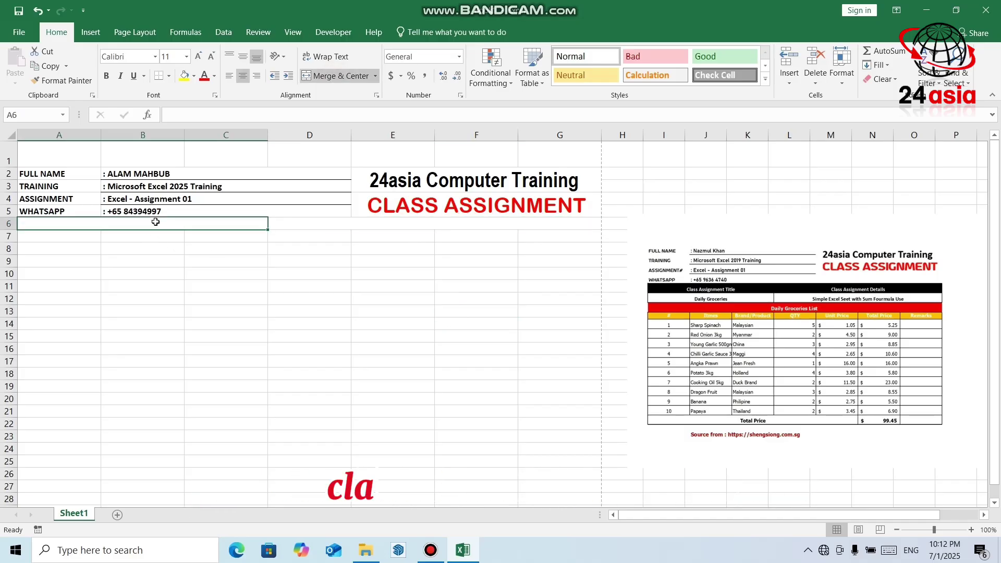
text(cL)
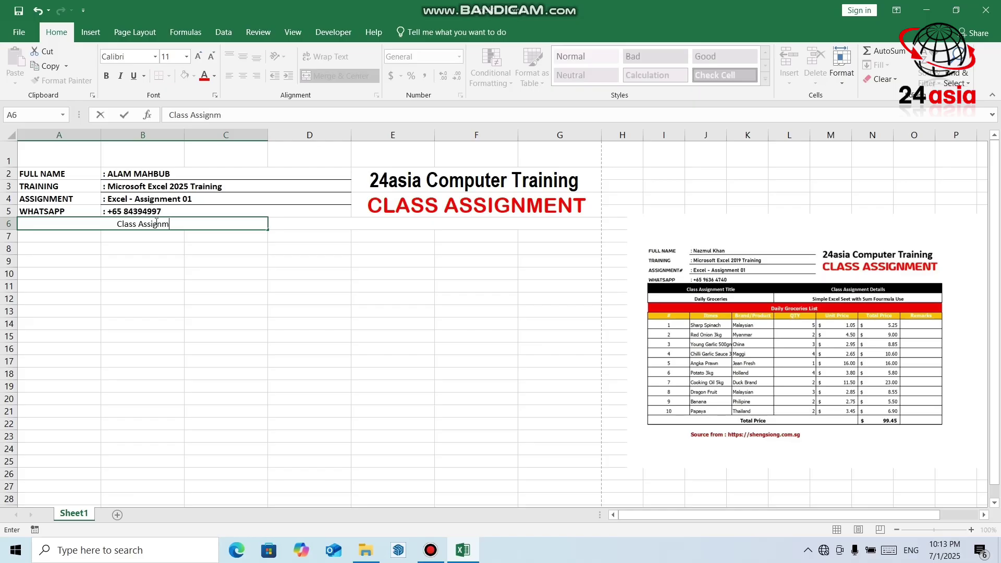
text(Title)
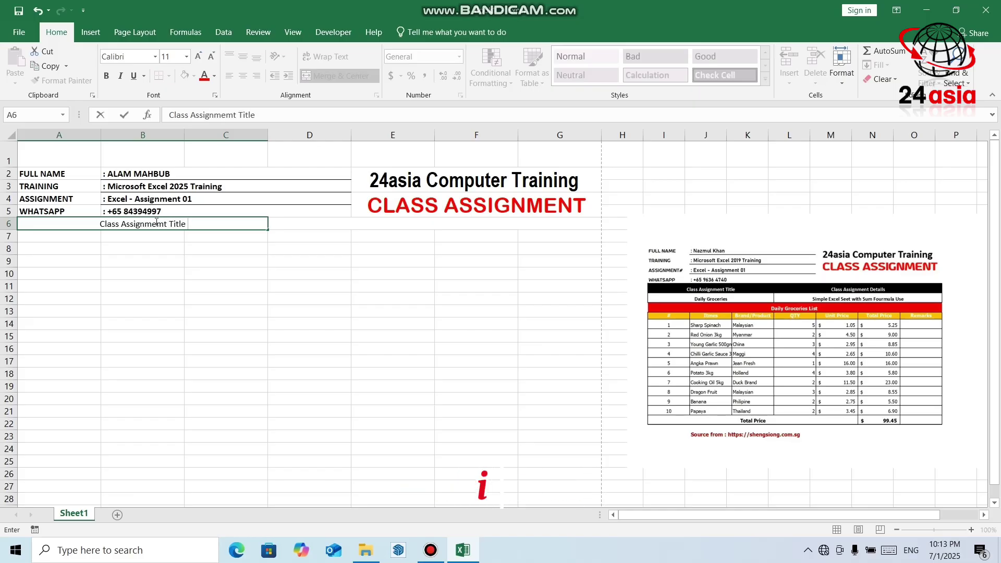
key(Return)
click(322, 224)
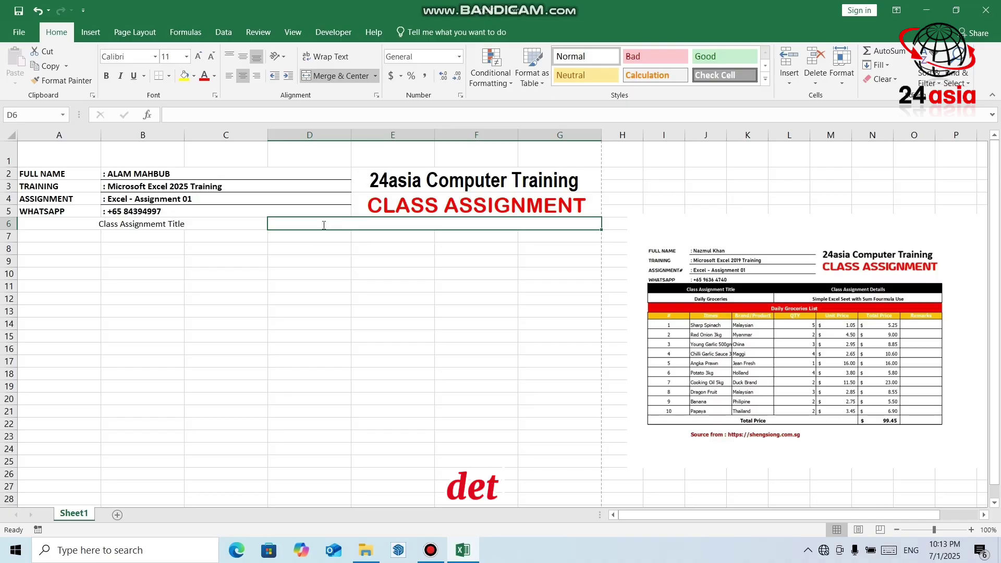
text(Class Assignment Details)
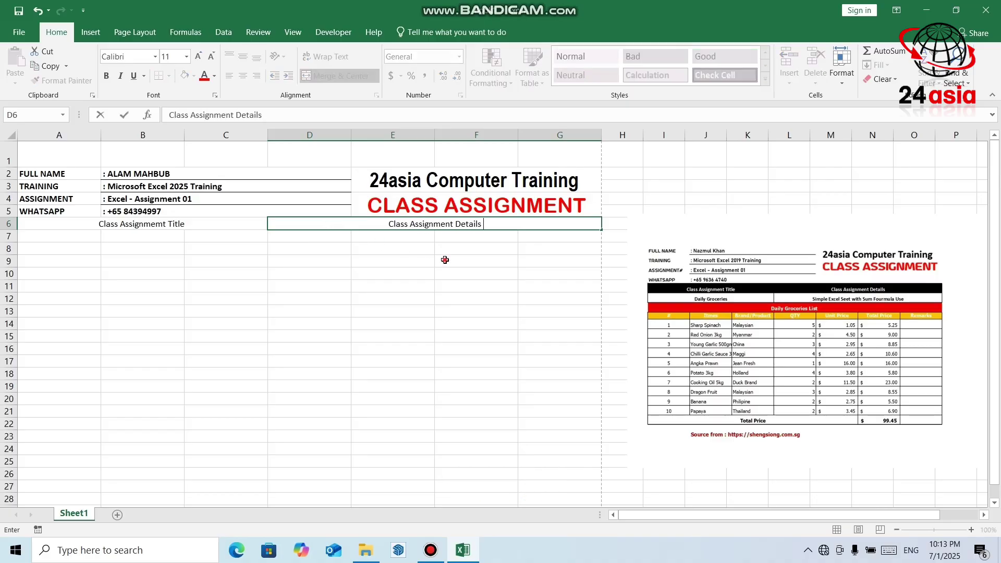
click(445, 260)
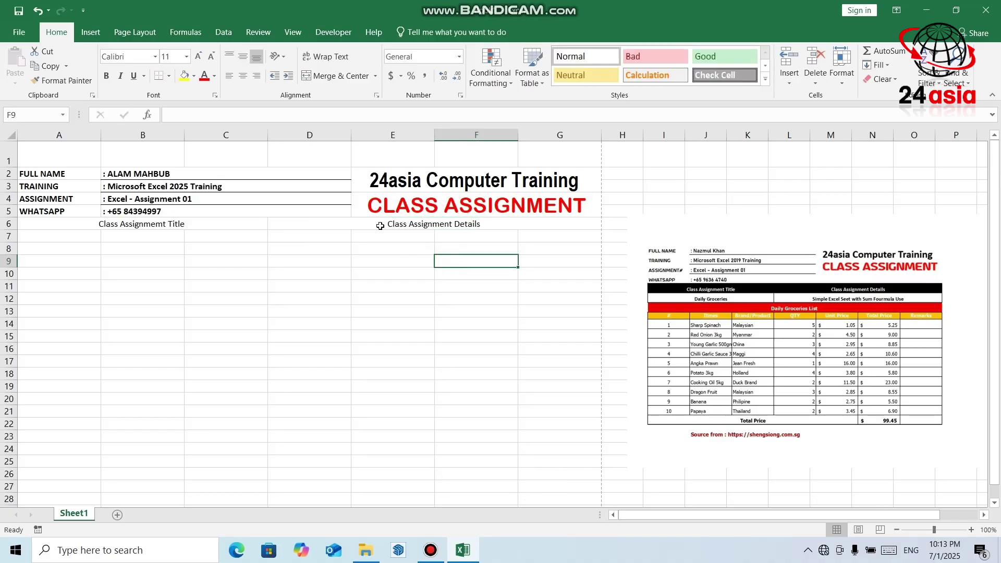
click(381, 226)
click(473, 332)
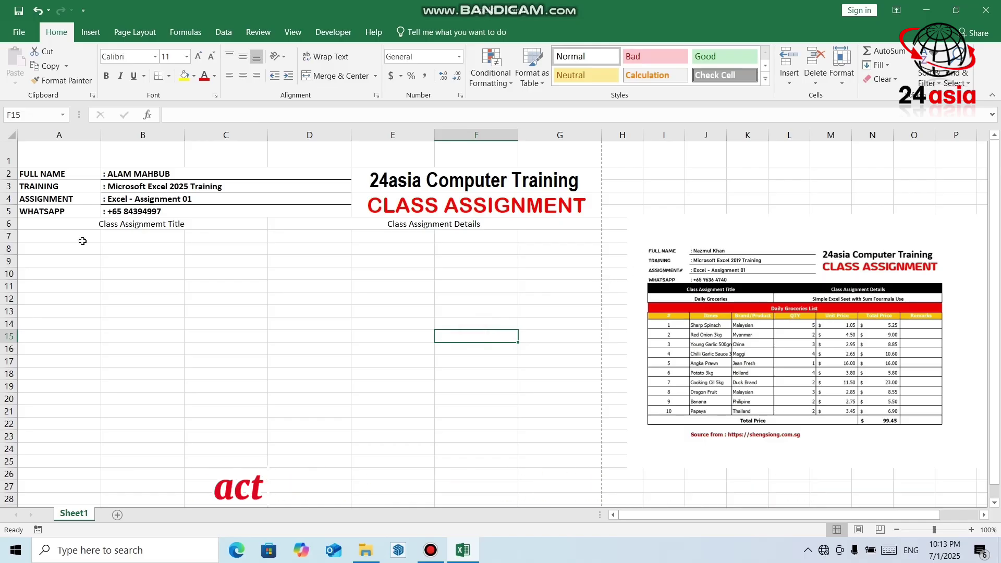
drag(5, 174, 5, 211)
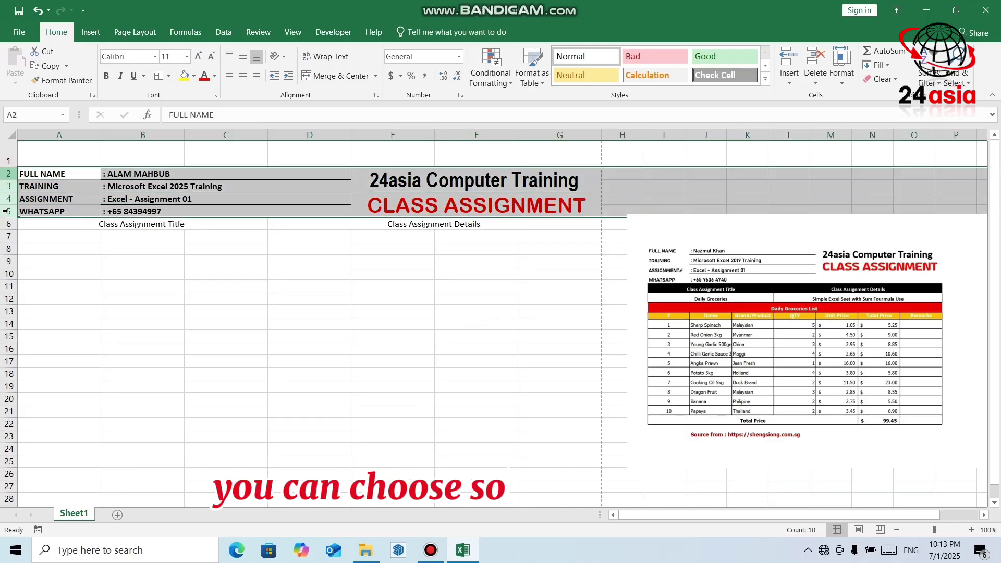
Step: Set rows 2–5 to a row height of 20
right_click(5, 175)
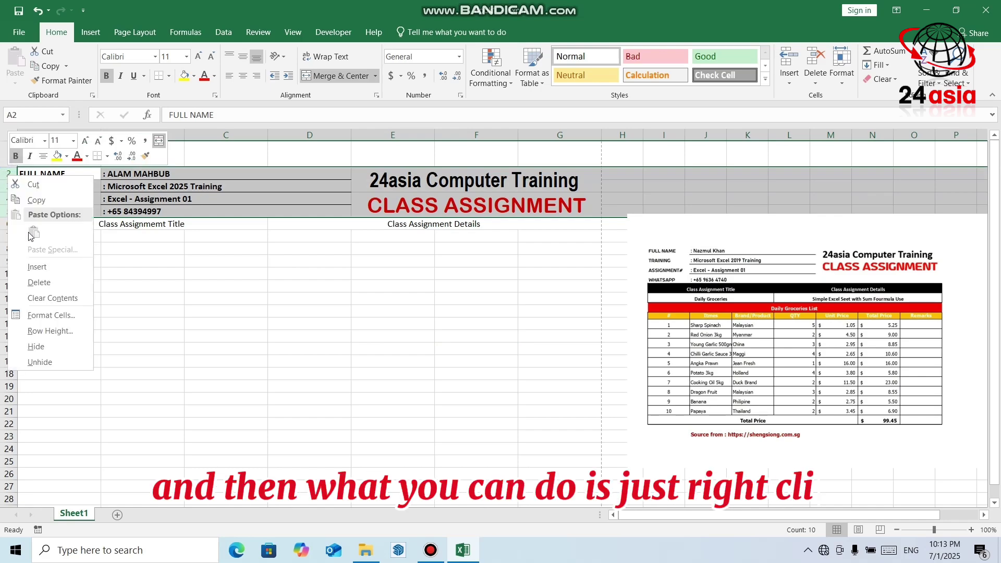
click(44, 331)
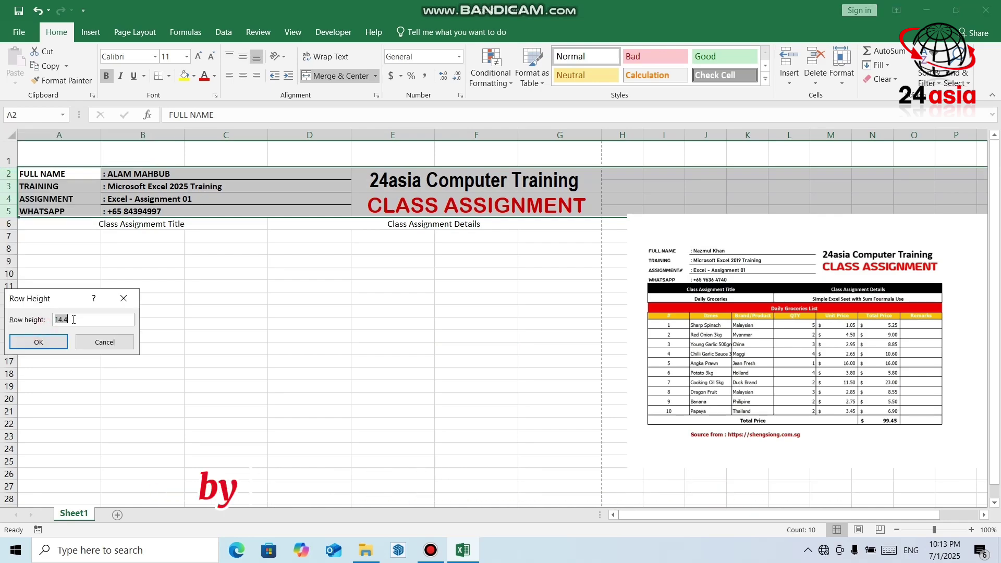
key(BackSpace)
text(16)
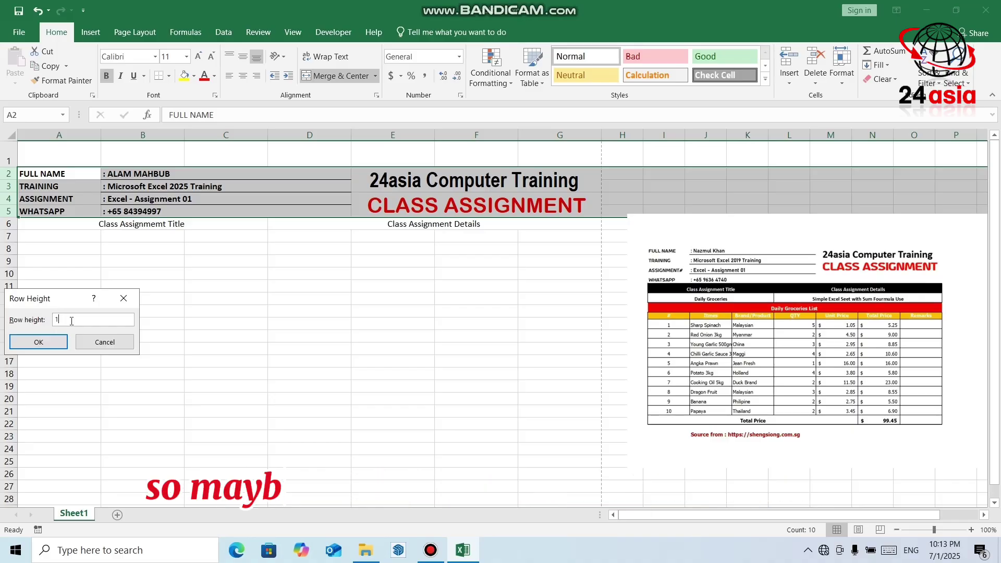
key(Return)
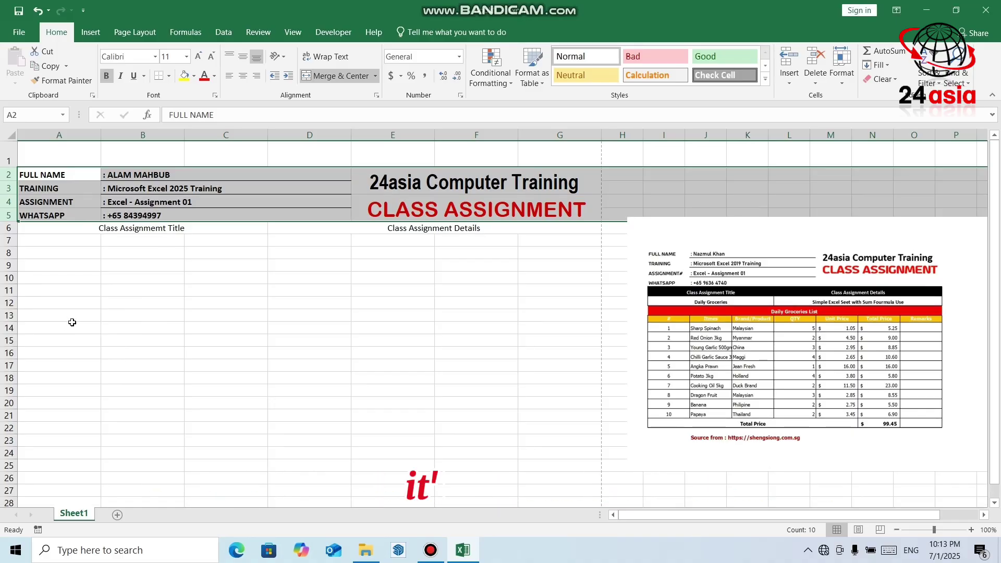
right_click(5, 177)
click(44, 329)
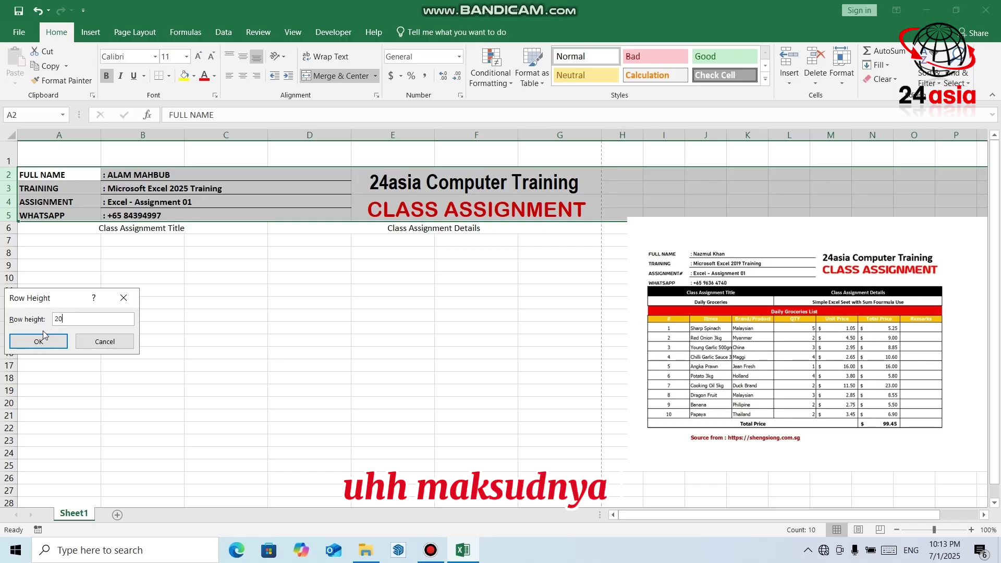
text(20)
click(38, 341)
click(292, 368)
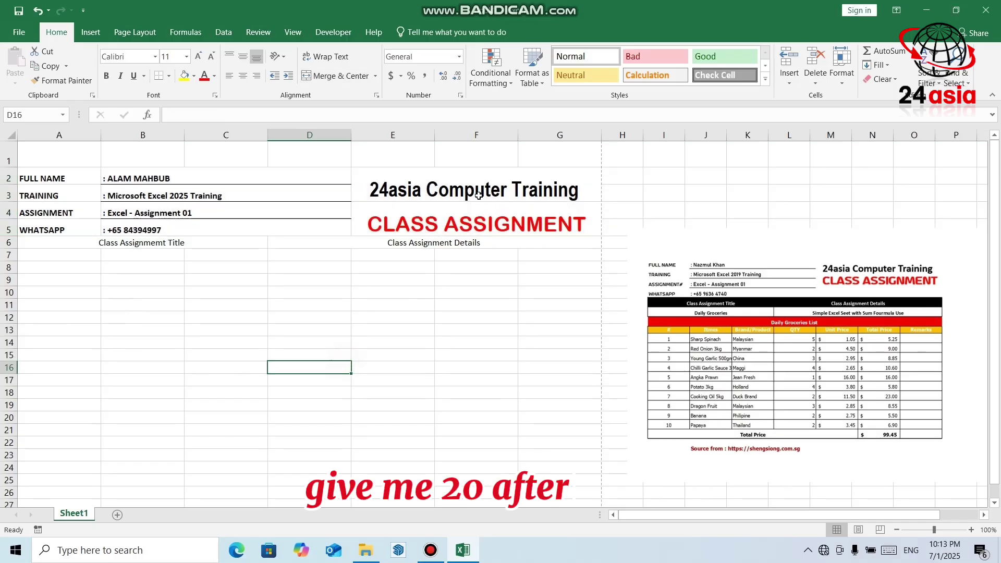
Step: Align the CLASS ASSIGNMENT title to the top of its cell
click(479, 224)
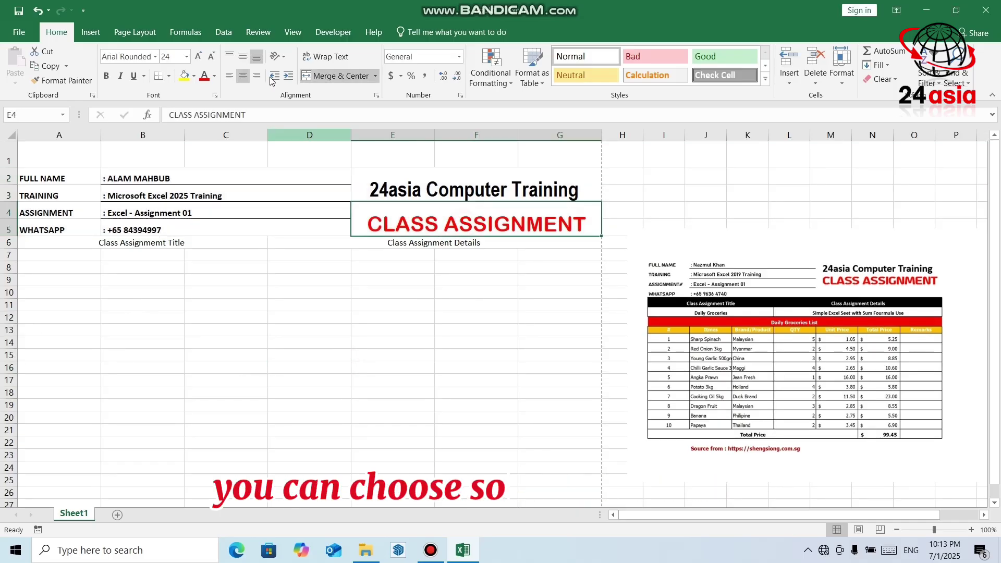
click(229, 56)
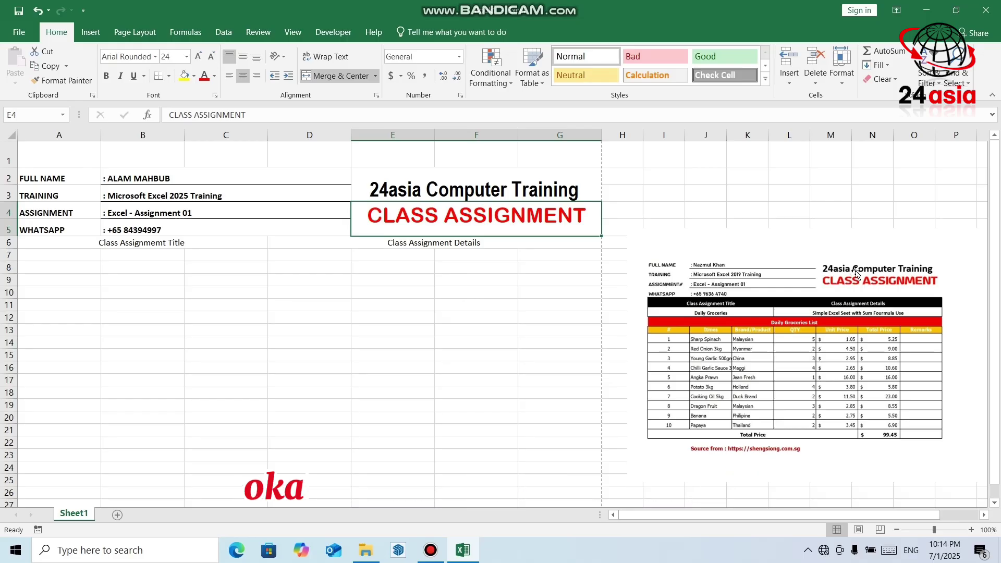
click(496, 304)
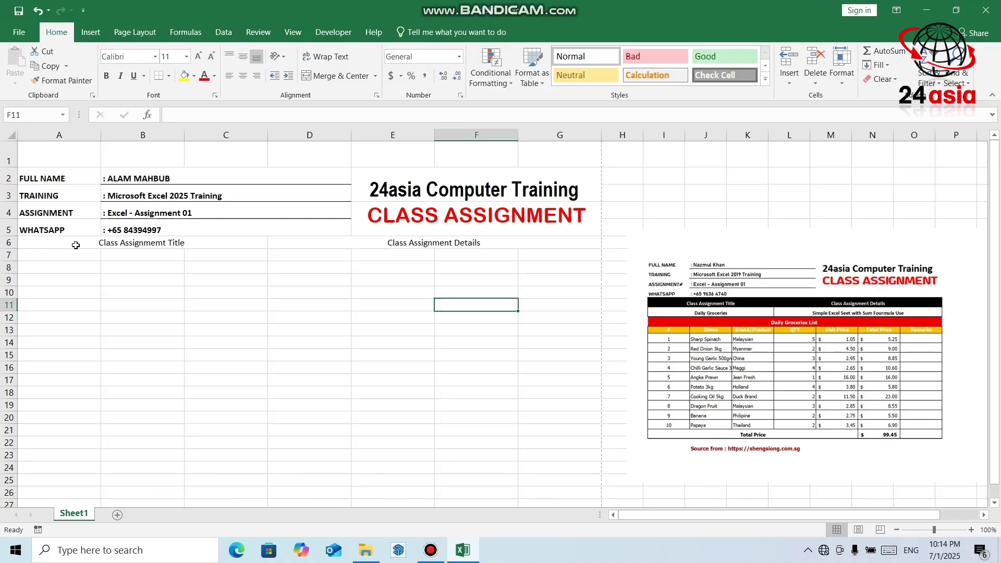
Step: Fill the A6:G6 heading row with yellow
click(55, 245)
click(369, 327)
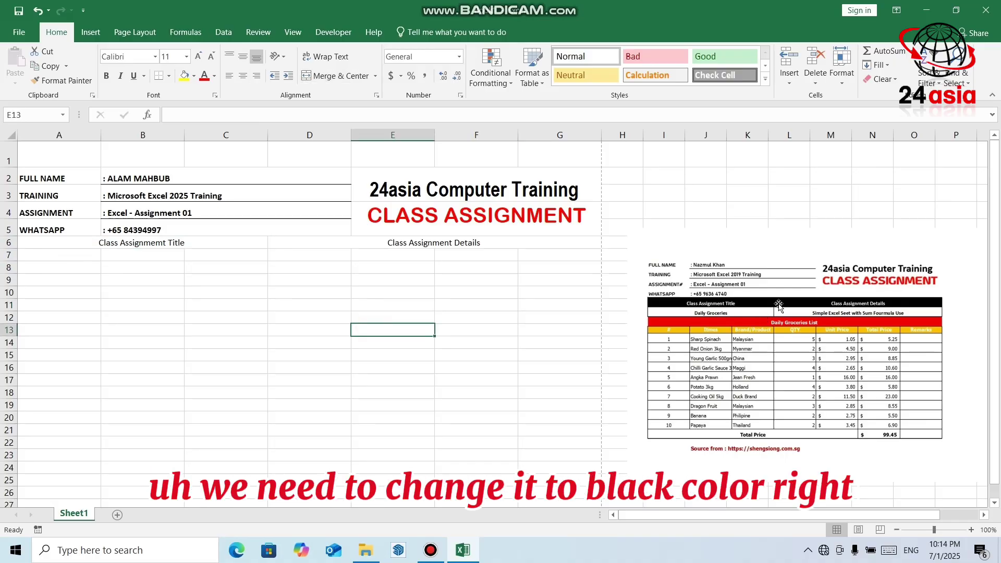
click(156, 312)
drag(67, 241, 370, 241)
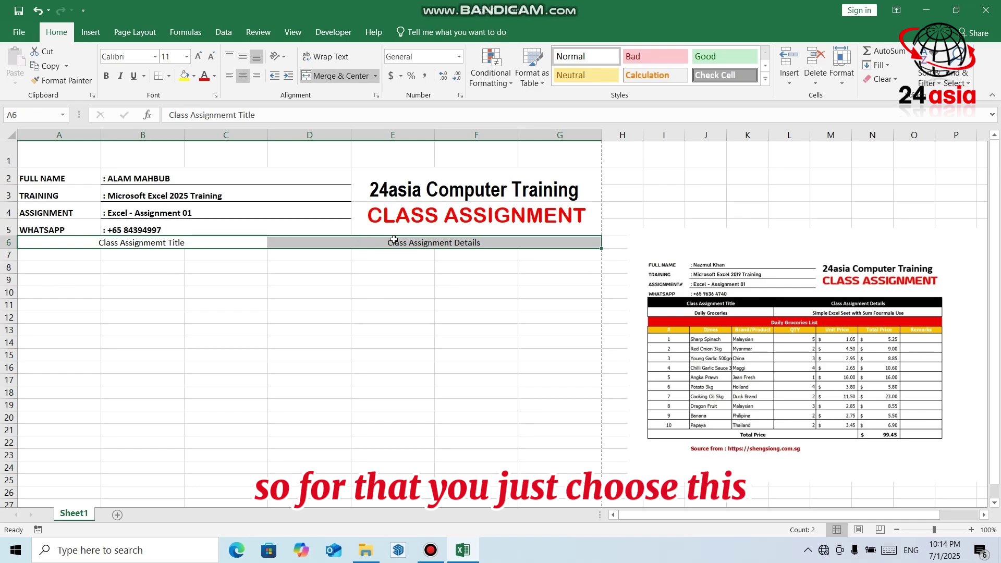
click(194, 76)
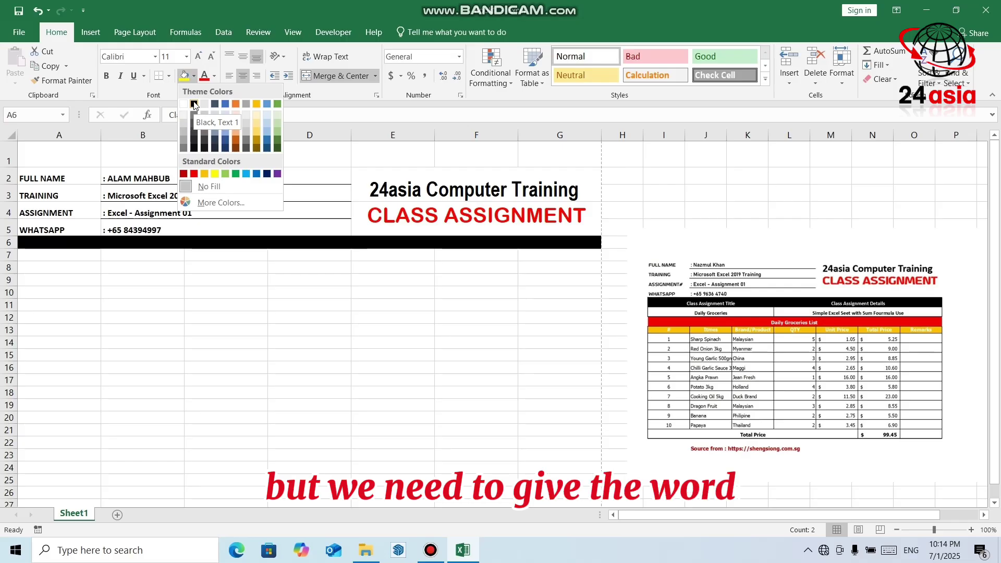
key(Escape)
click(282, 376)
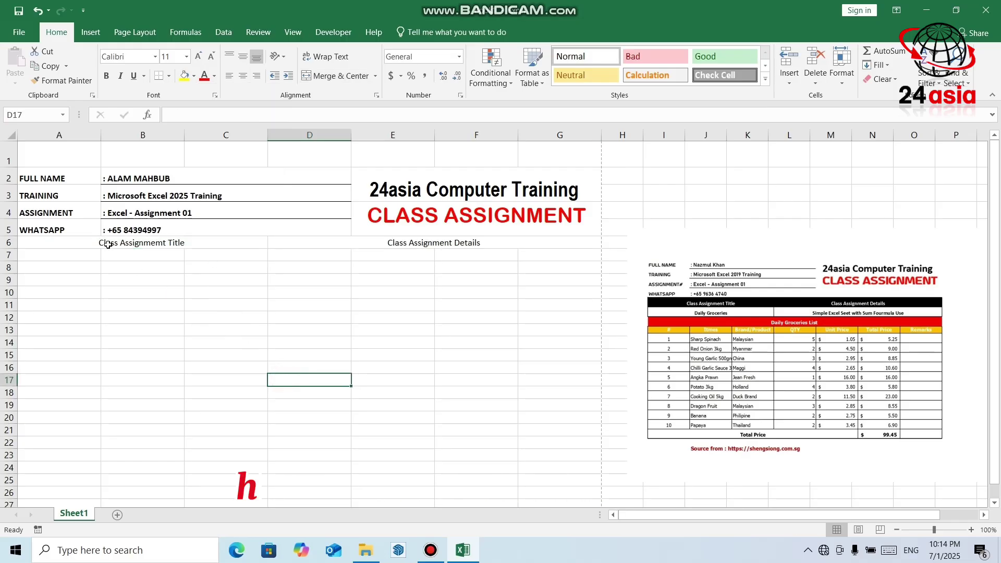
drag(108, 244, 573, 243)
click(184, 76)
click(238, 284)
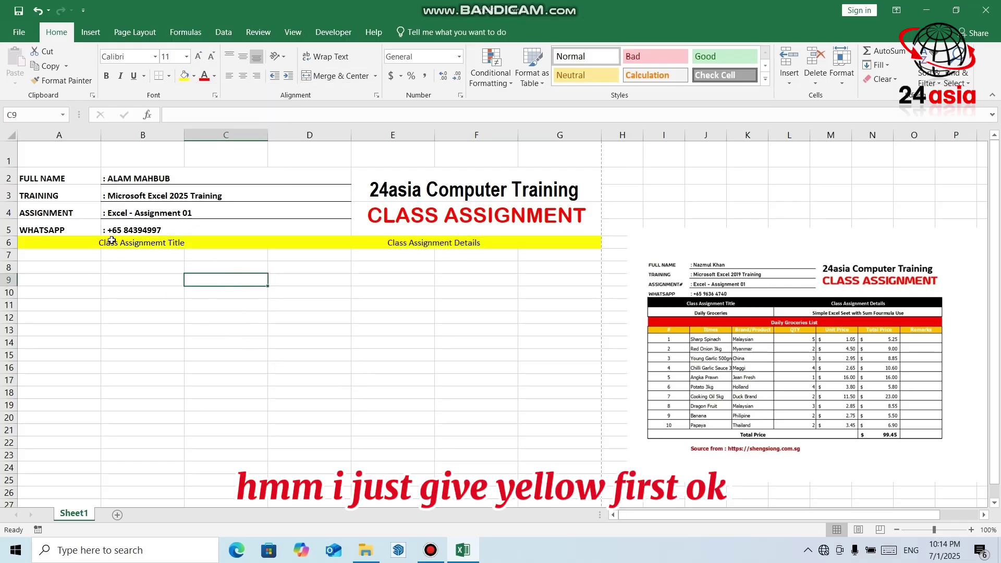
Step: Make the A6 title heading and D6 details heading text white
click(108, 242)
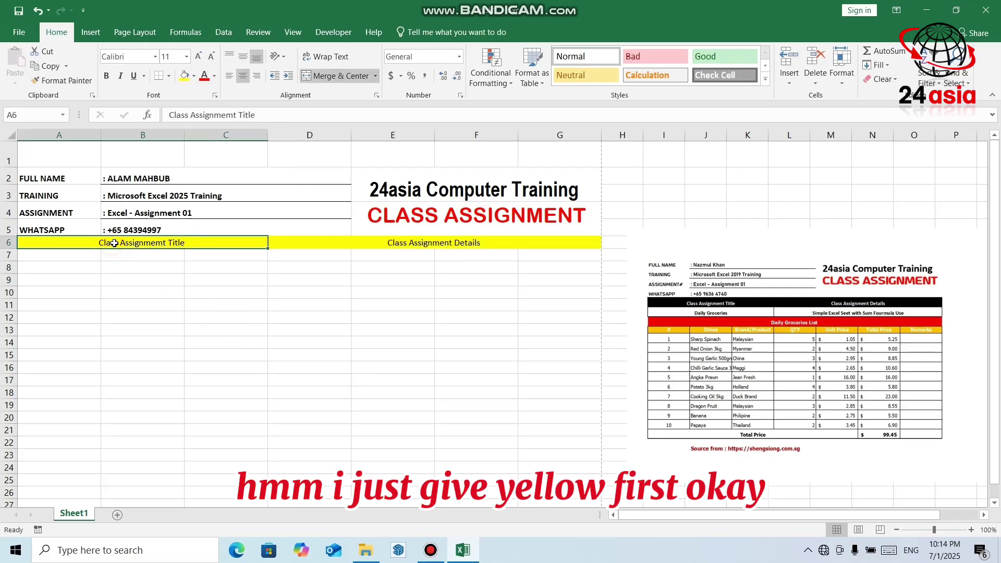
click(214, 76)
click(205, 116)
click(216, 307)
click(394, 244)
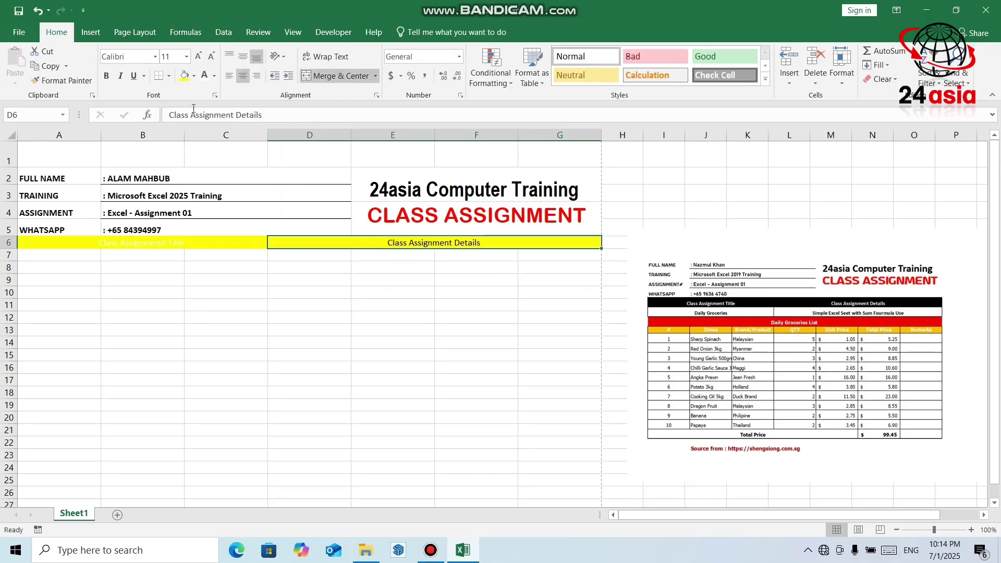
click(205, 75)
drag(169, 115, 263, 115)
click(295, 322)
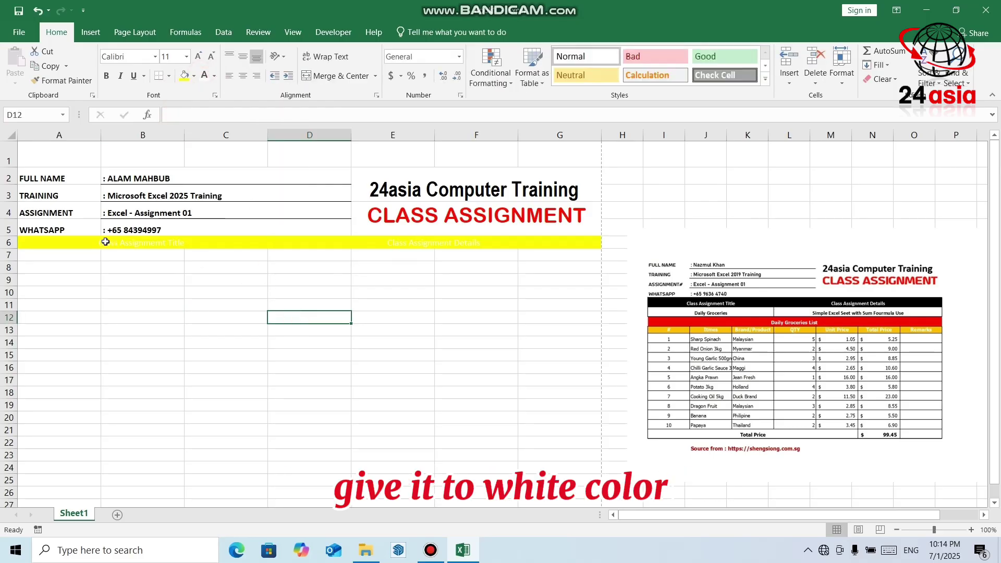
Step: Change the row 6 fill from yellow to black
click(91, 239)
drag(99, 249, 297, 245)
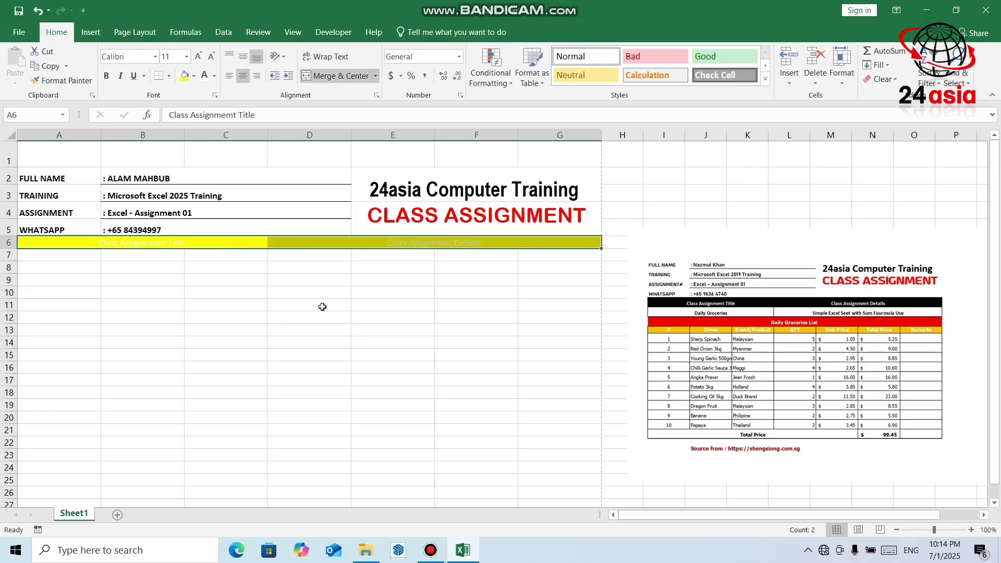
click(194, 75)
click(194, 103)
click(226, 292)
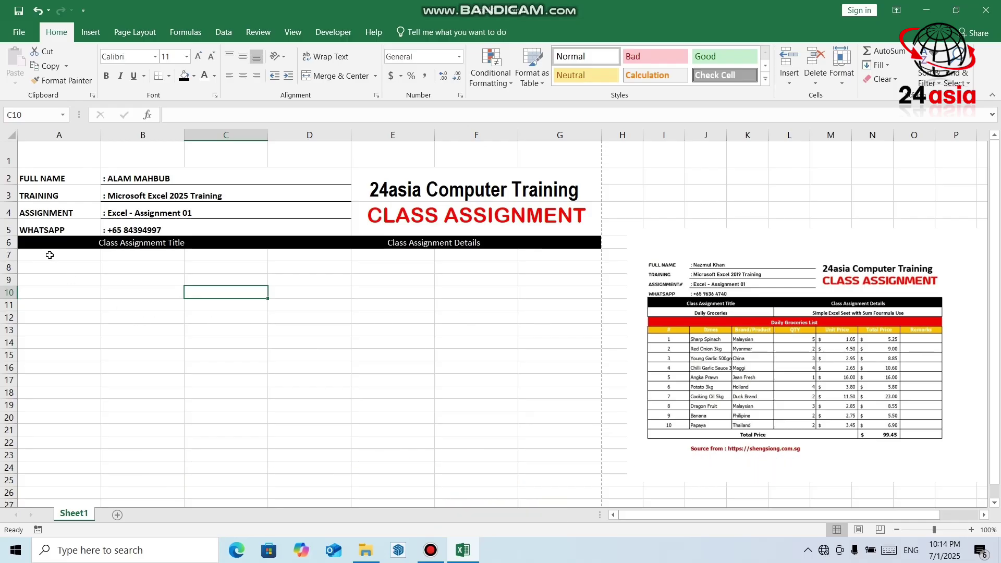
Step: Merge cells A7:C7 and D7:G7
drag(49, 255, 227, 255)
click(337, 75)
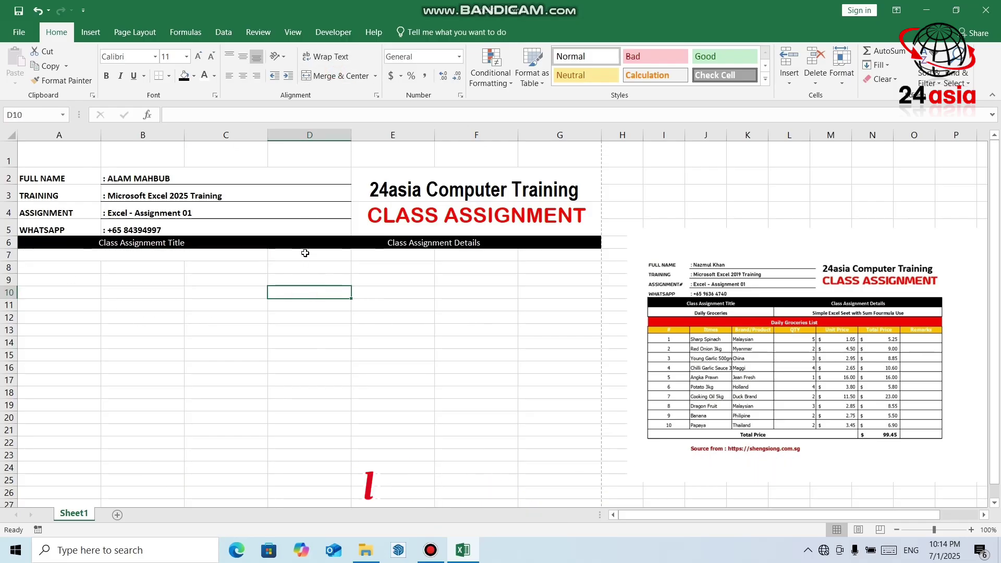
drag(306, 254, 527, 258)
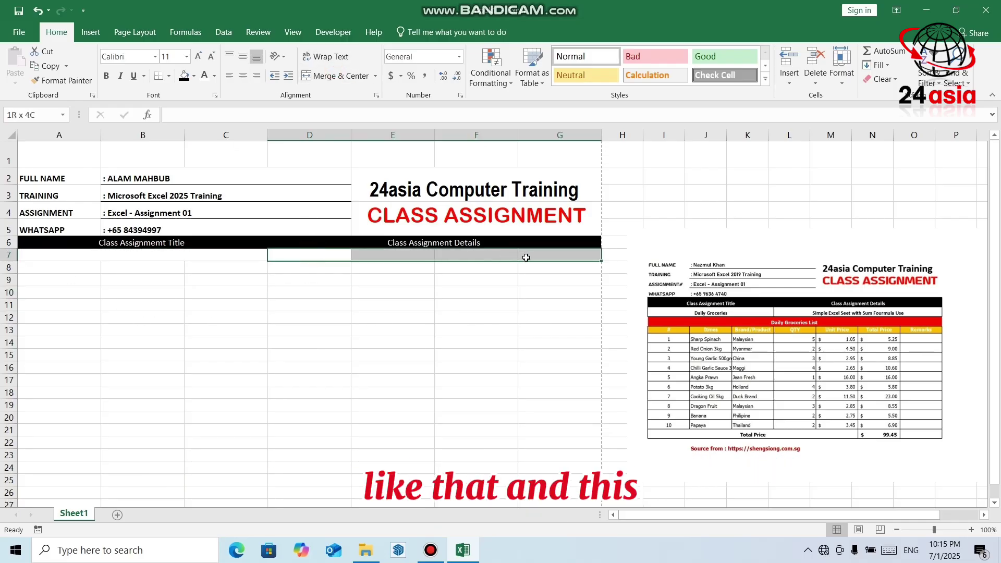
click(336, 76)
click(476, 318)
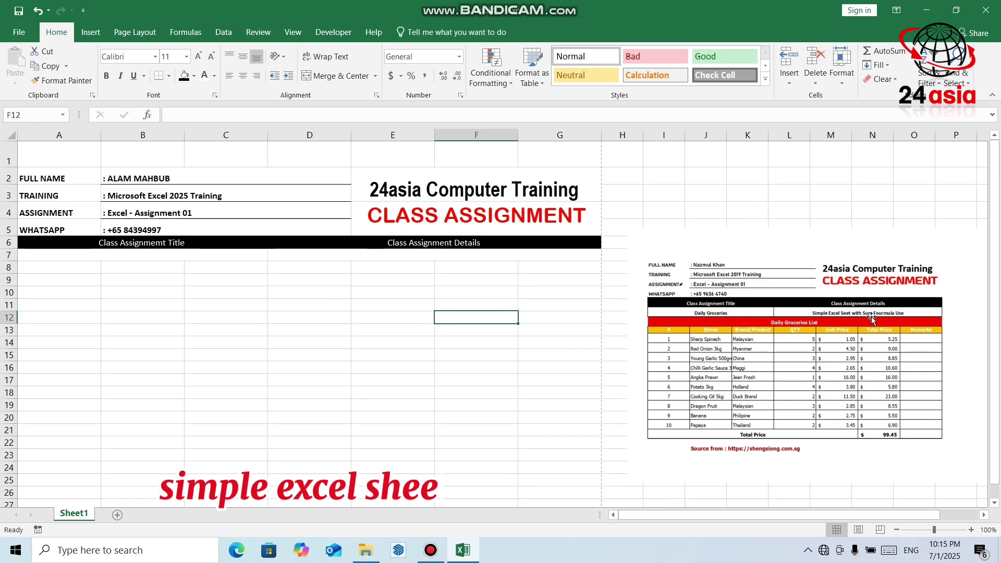
click(109, 256)
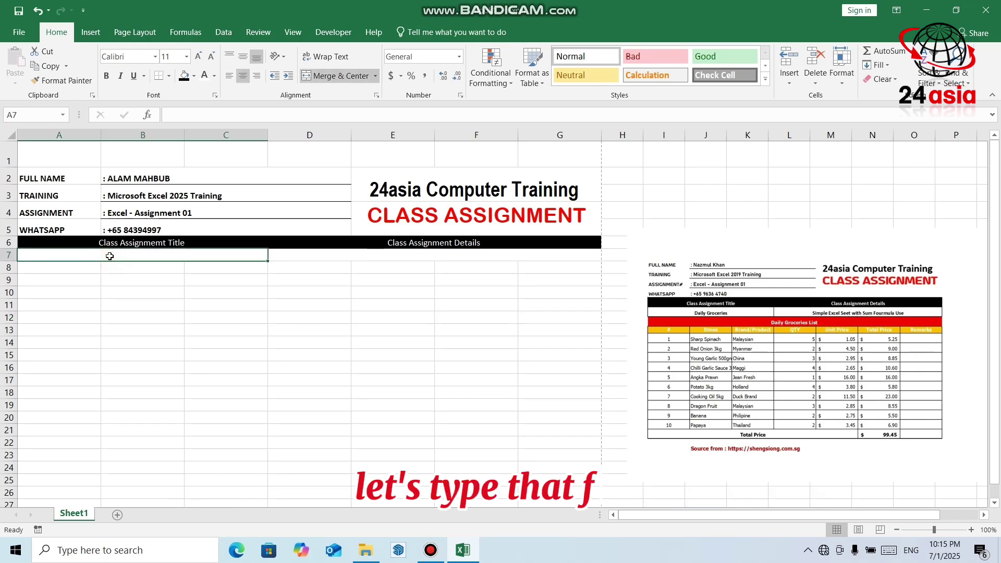
Step: Type 'Daily Groceries' in A7 and 'Simple Excel Sheet with Sum Formula Use' in D7
text(Daily)
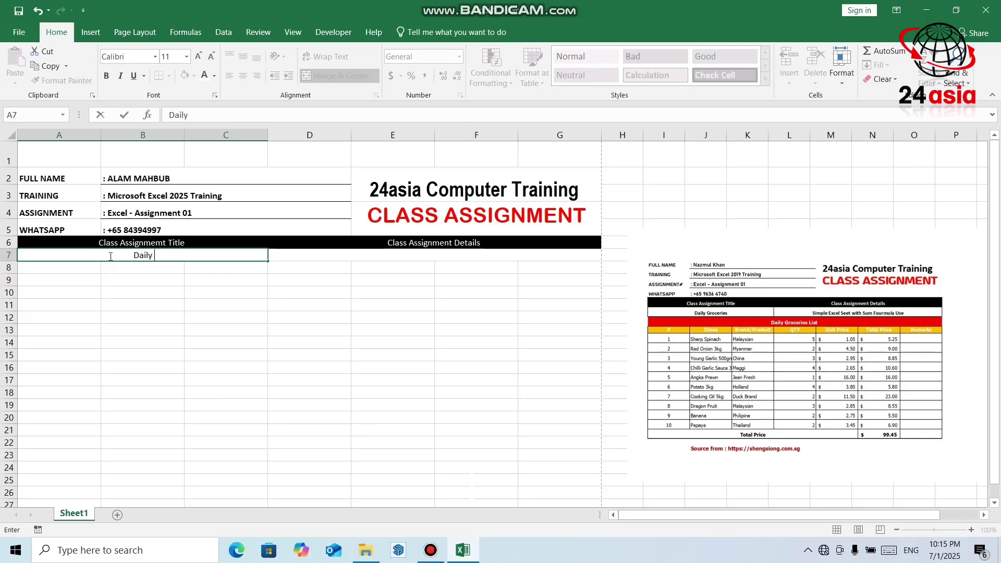
text( GR)
key(BackSpace)
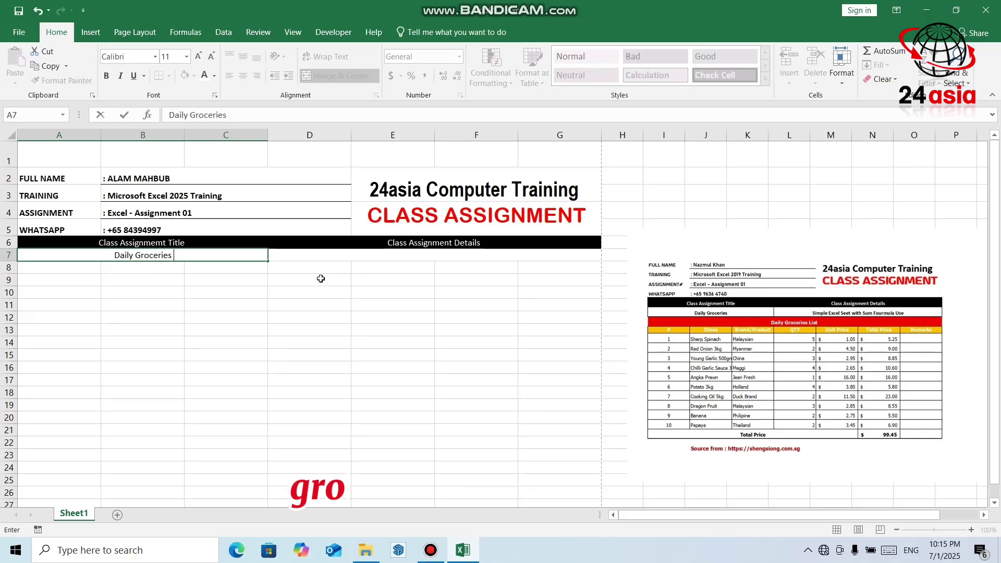
text(roceries)
click(336, 257)
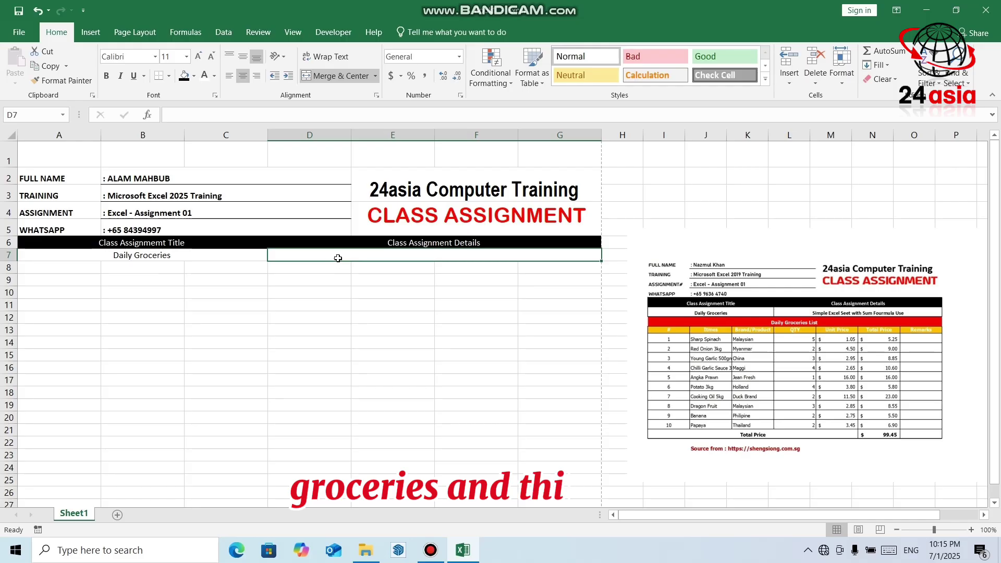
text(Simple )
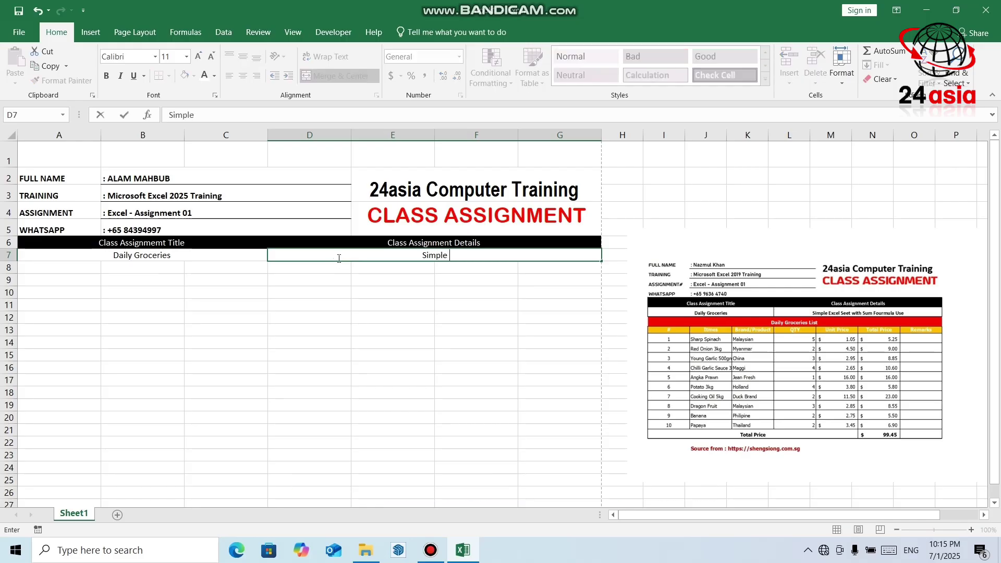
text(Excel Sheet)
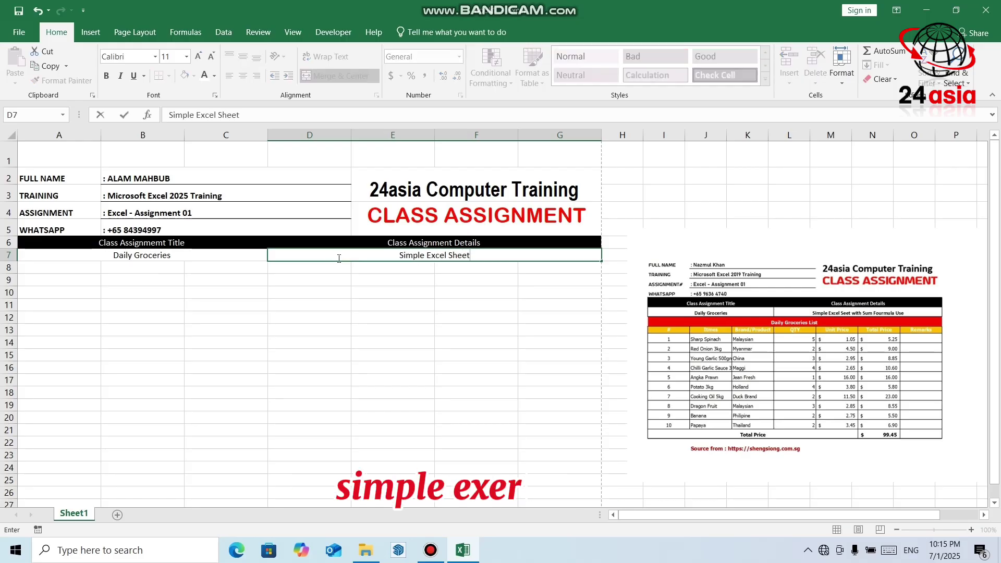
text( with S)
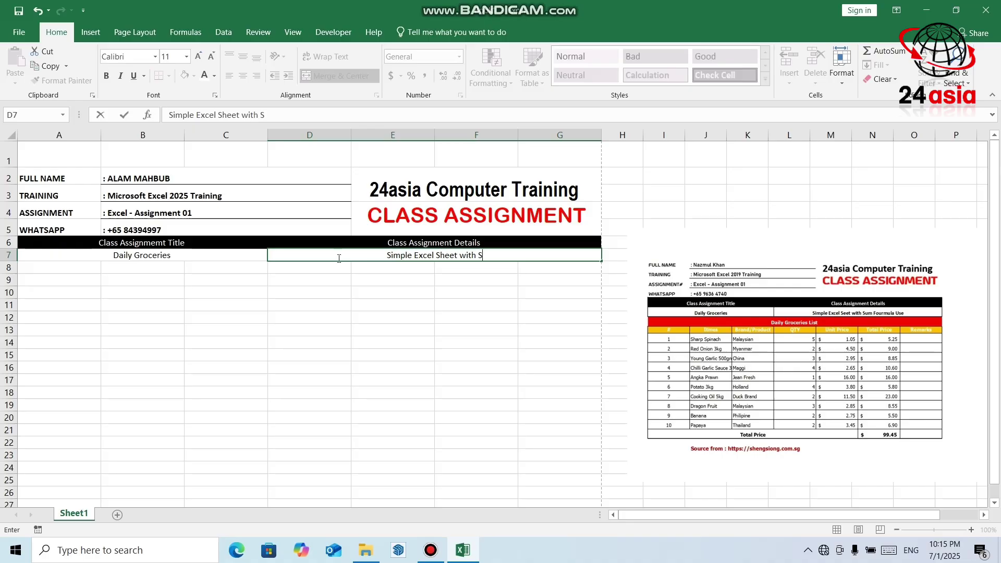
text(um Formula)
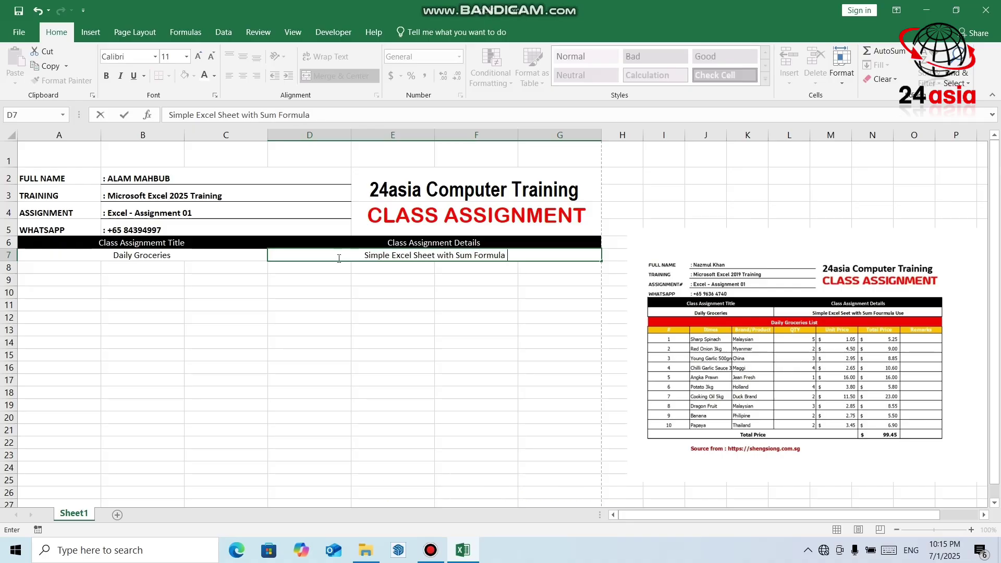
text( Use)
click(412, 314)
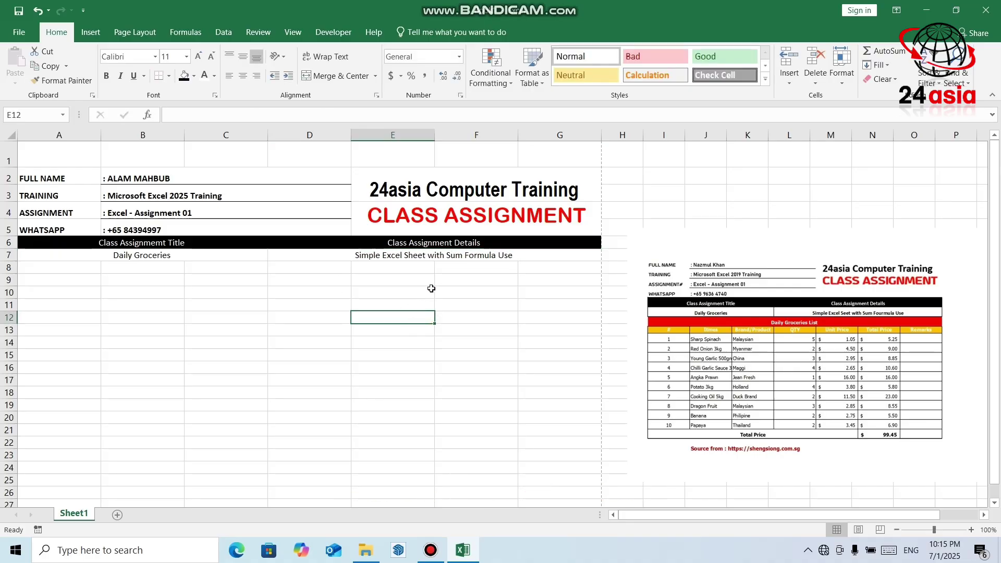
Step: Set rows 6 and 7 to a row height of 20
drag(9, 243, 9, 255)
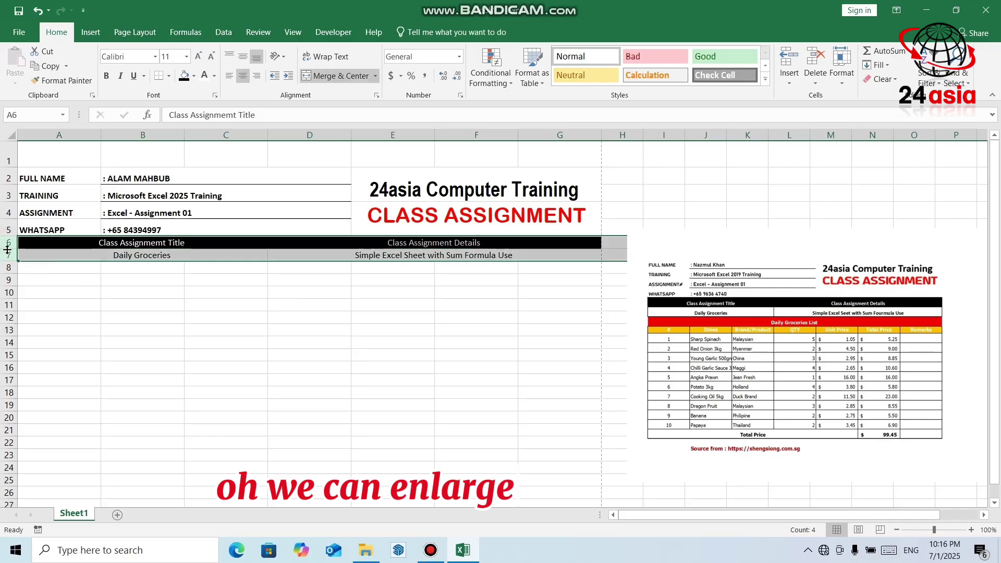
right_click(9, 251)
click(41, 404)
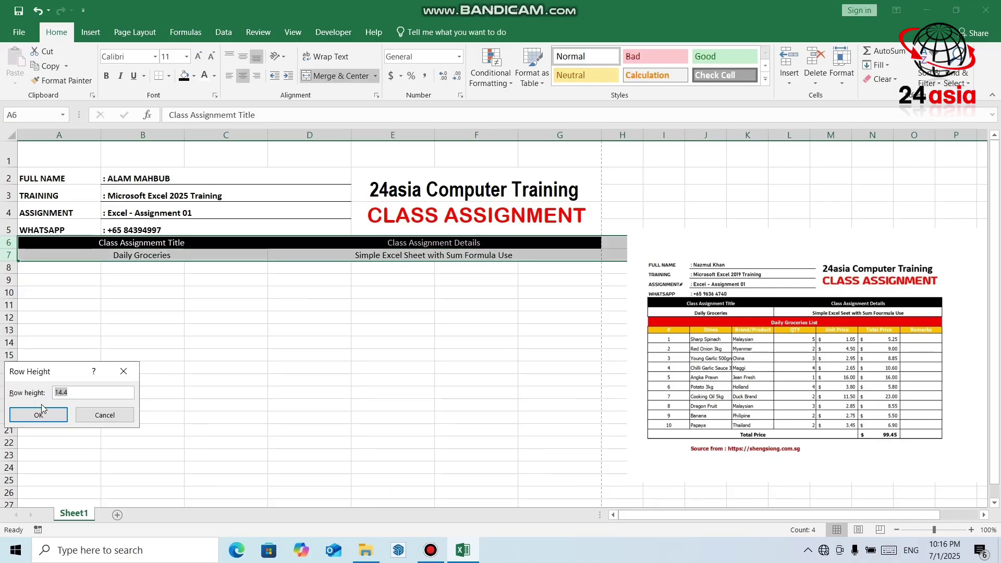
text(20)
key(Return)
click(366, 404)
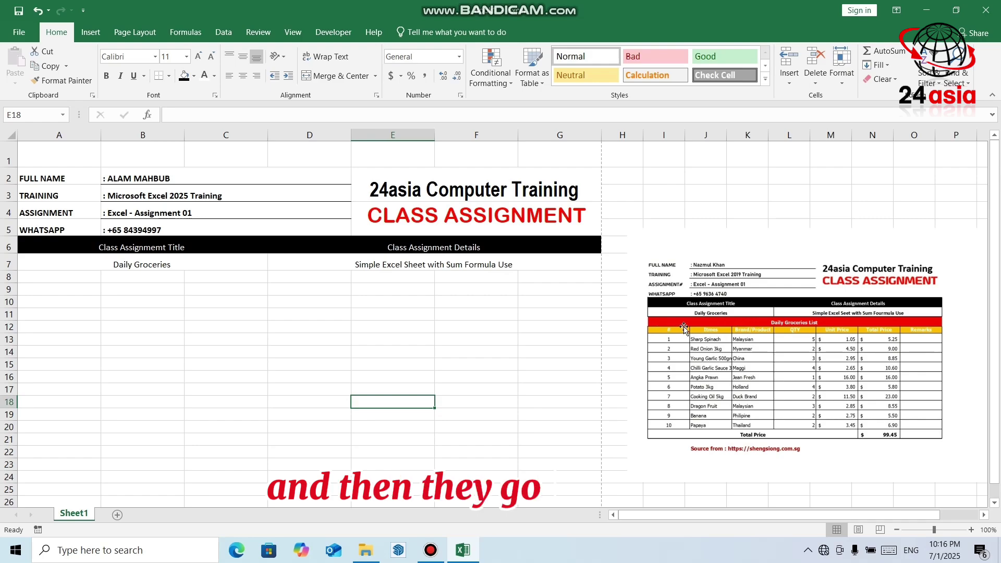
Step: Merge A8:G8 and enter the title 'Daily Groceries List'
drag(41, 283, 574, 277)
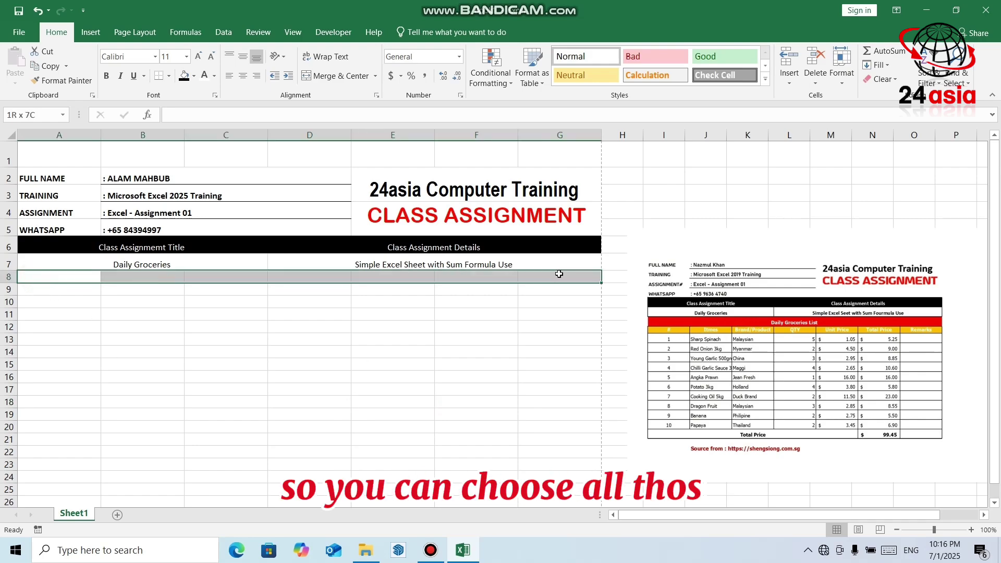
click(337, 77)
click(295, 323)
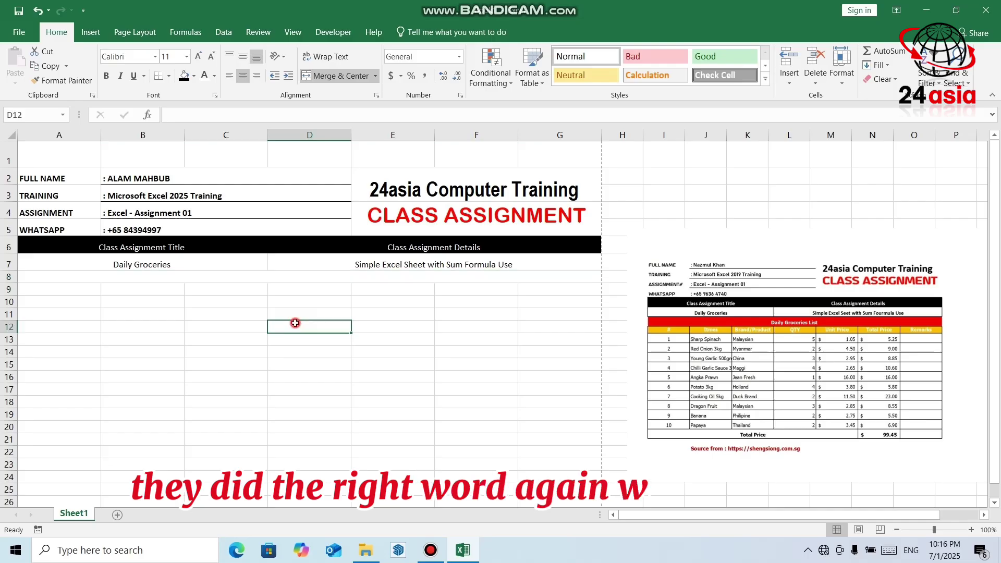
click(181, 278)
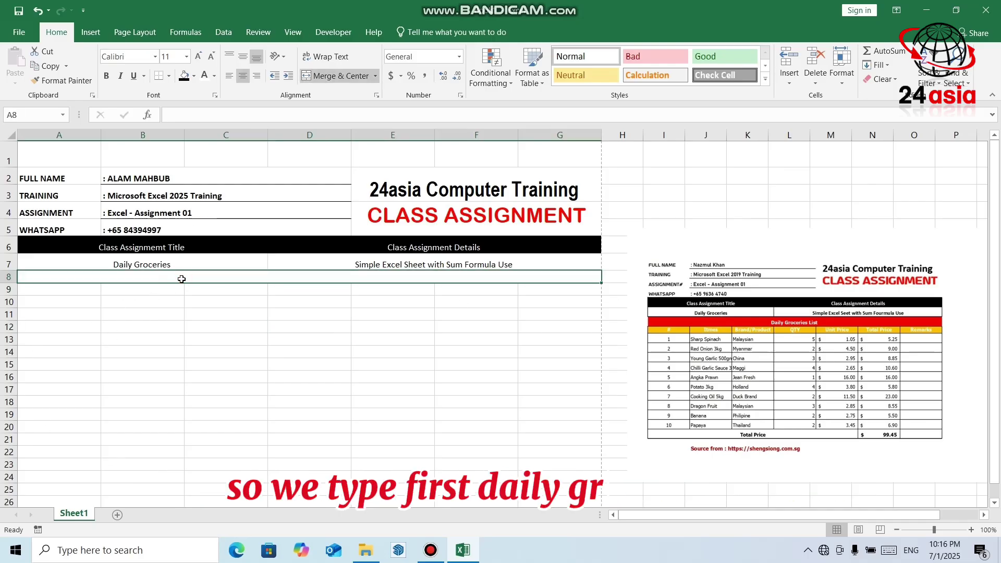
text(Daily)
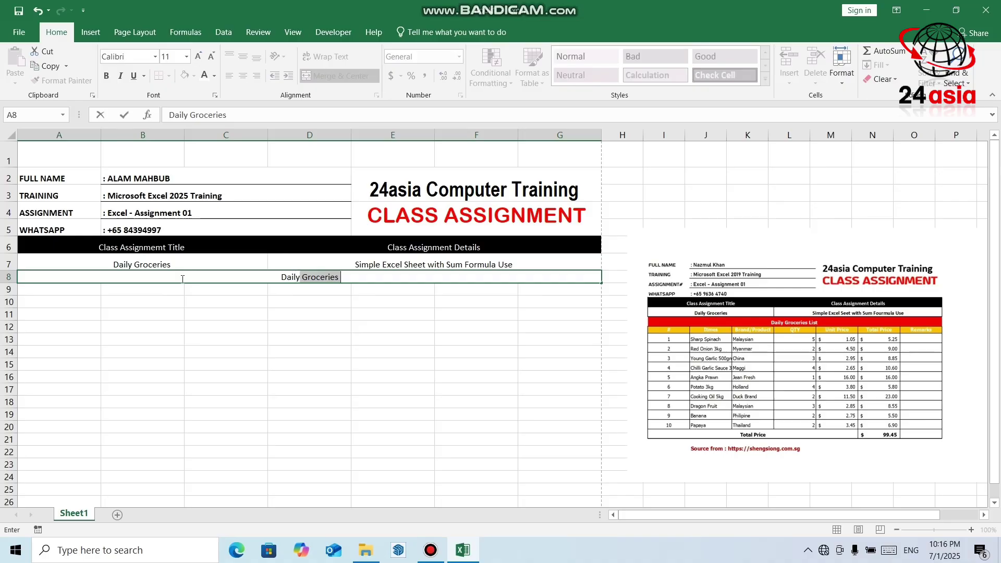
text( Groceries List)
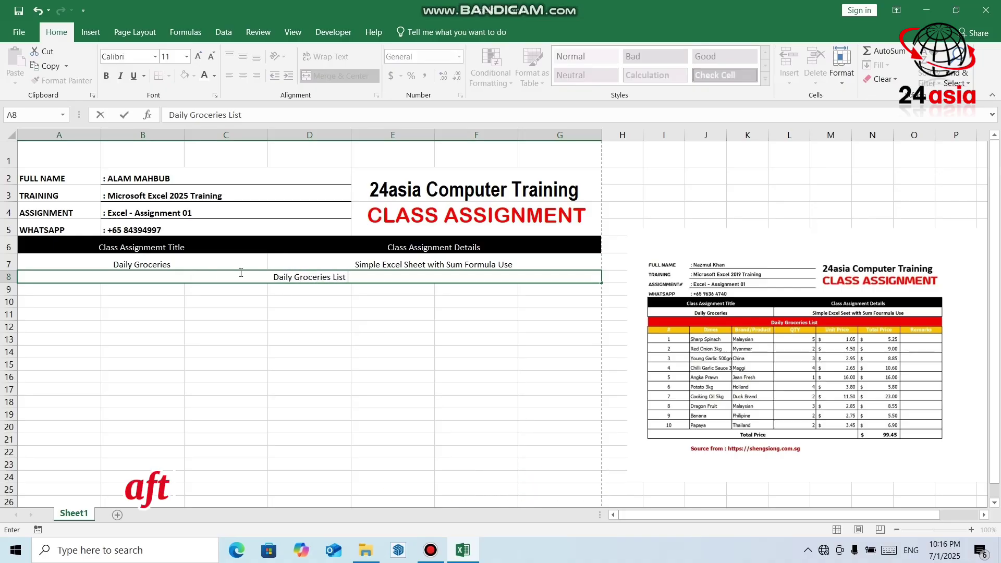
drag(268, 277, 347, 277)
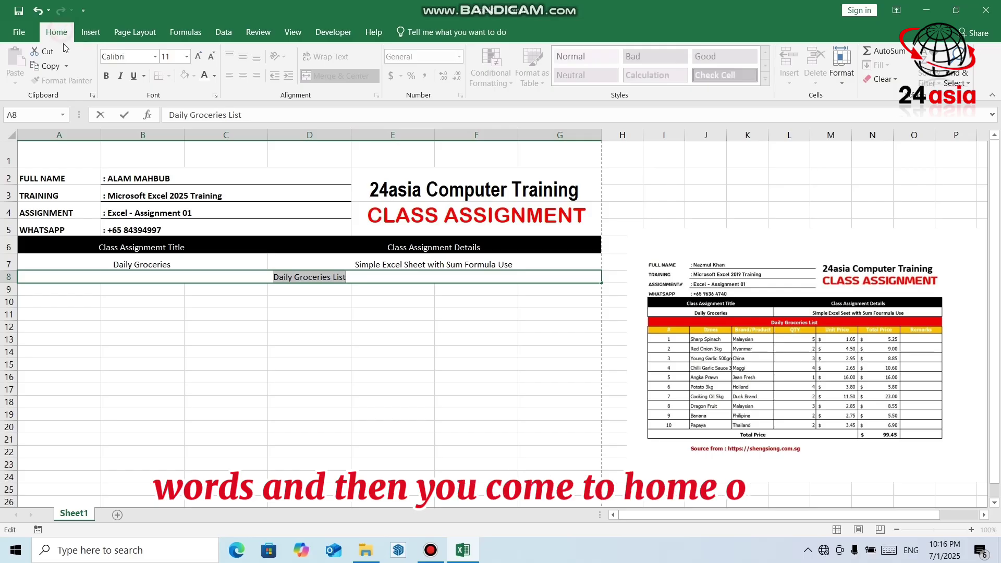
click(309, 364)
Step: Make the 'Daily Groceries List' text white
click(301, 277)
drag(169, 115, 243, 115)
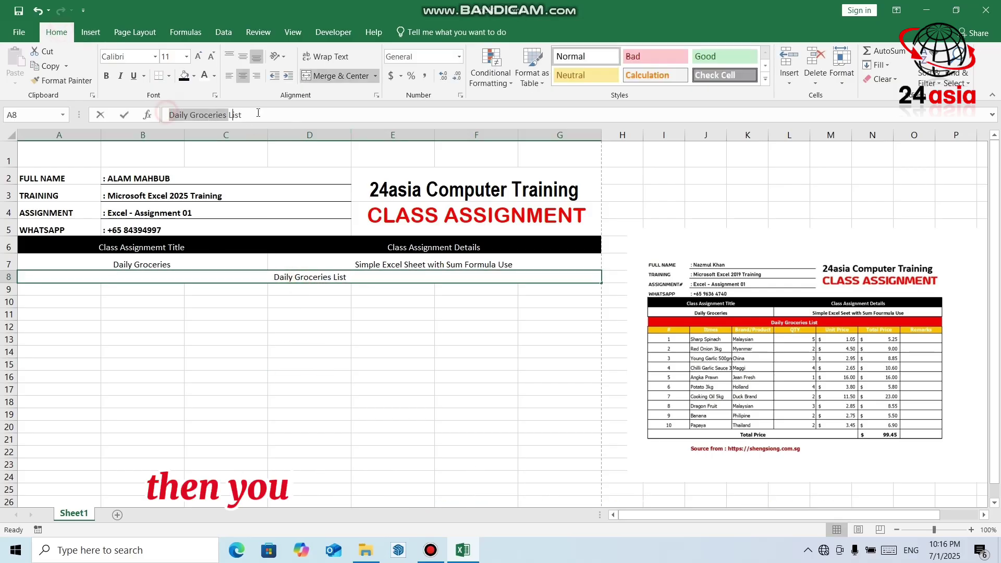
click(200, 82)
click(308, 341)
click(284, 282)
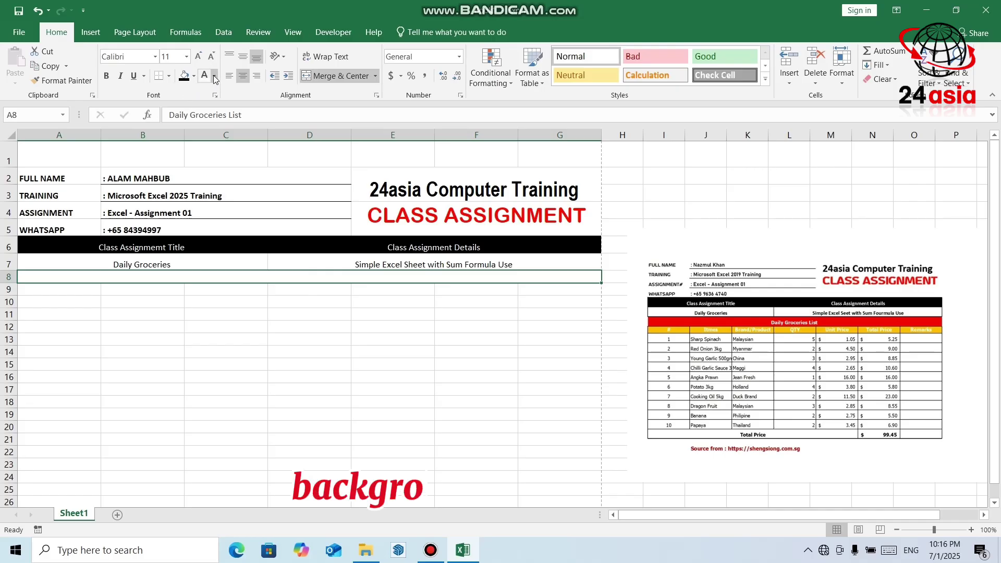
Step: Fill the row 8 title bar with a custom orange-red colour
click(194, 78)
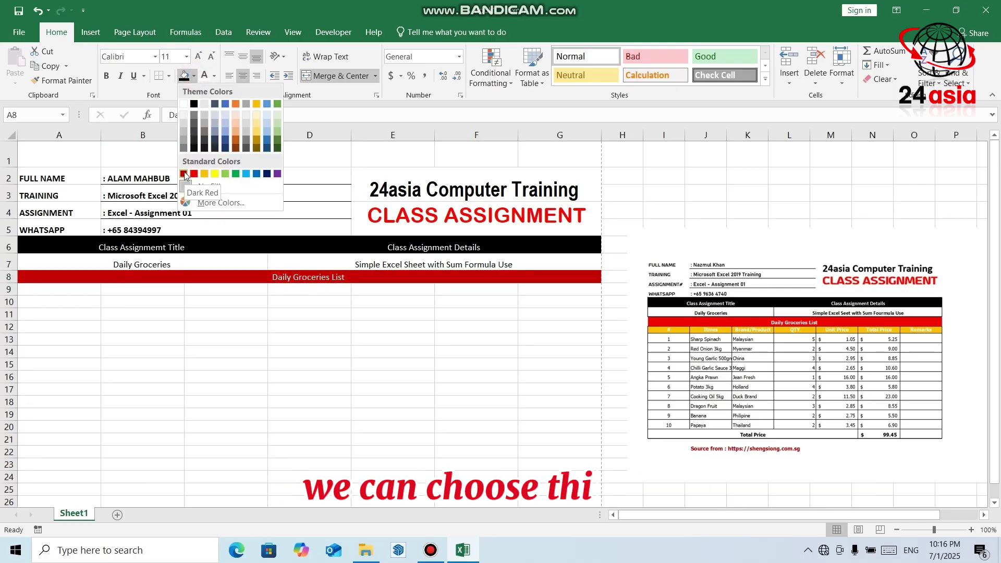
click(221, 203)
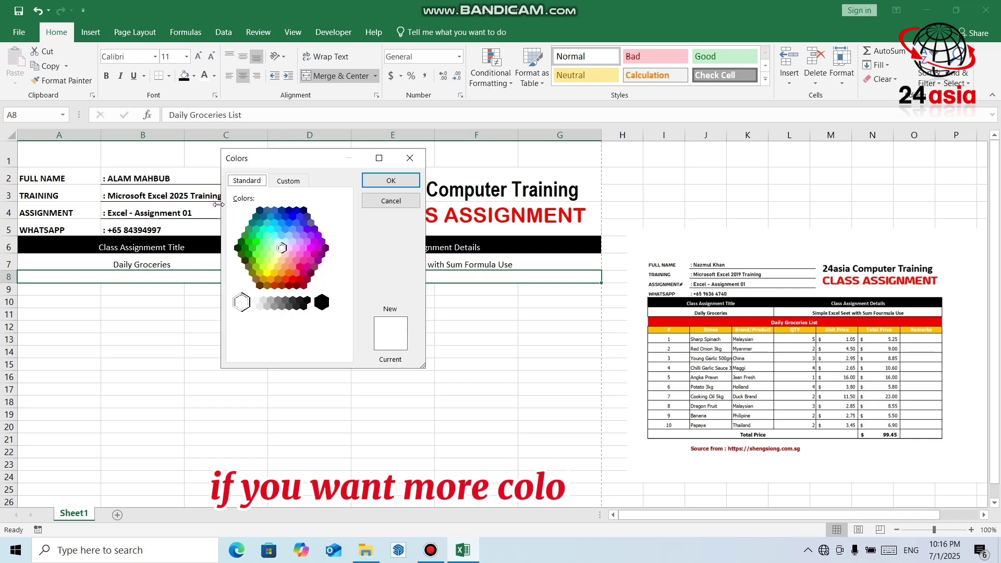
click(286, 279)
click(292, 278)
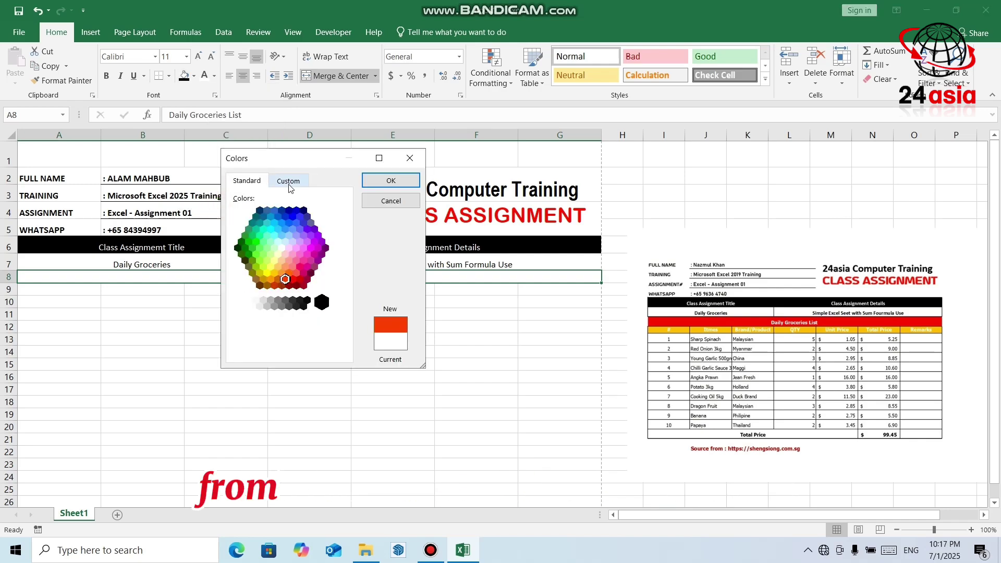
click(288, 180)
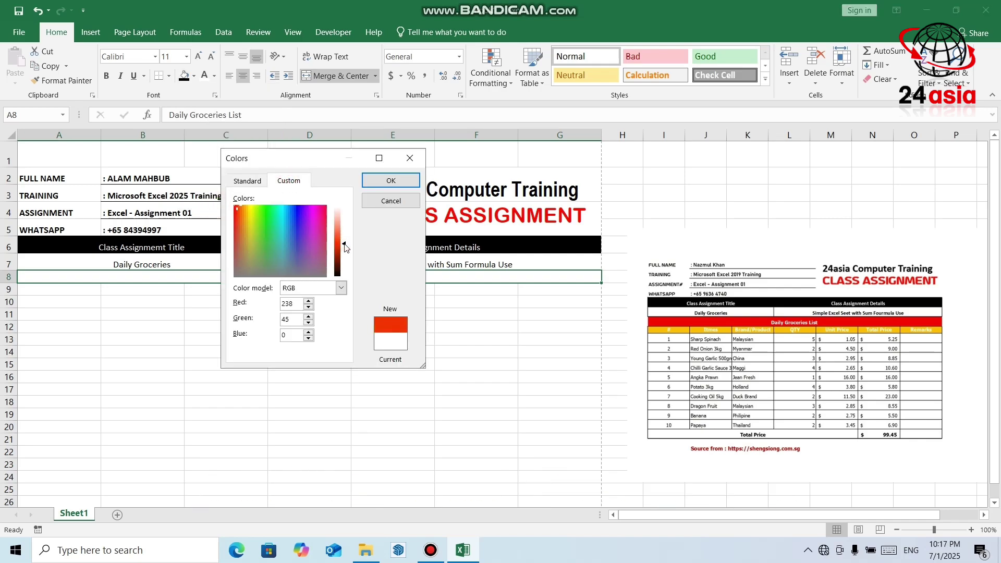
click(391, 180)
click(274, 358)
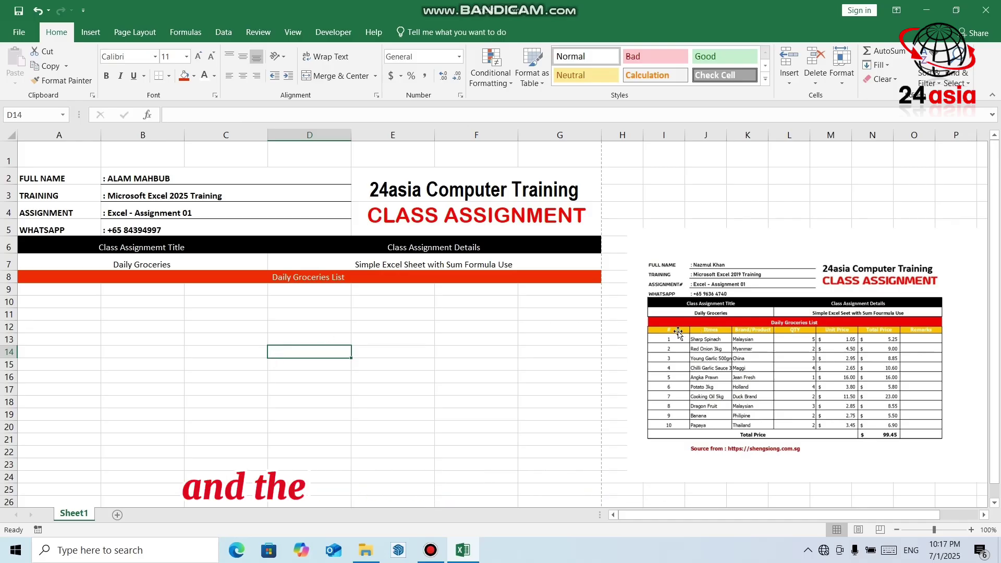
Step: Enter a centred 'SL NO.' heading in A9
click(59, 291)
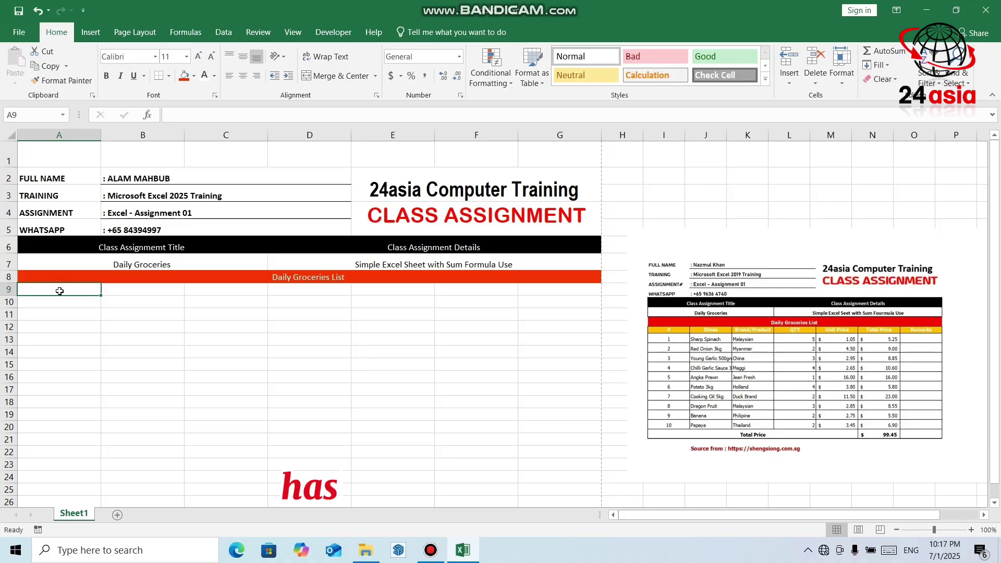
text(SL)
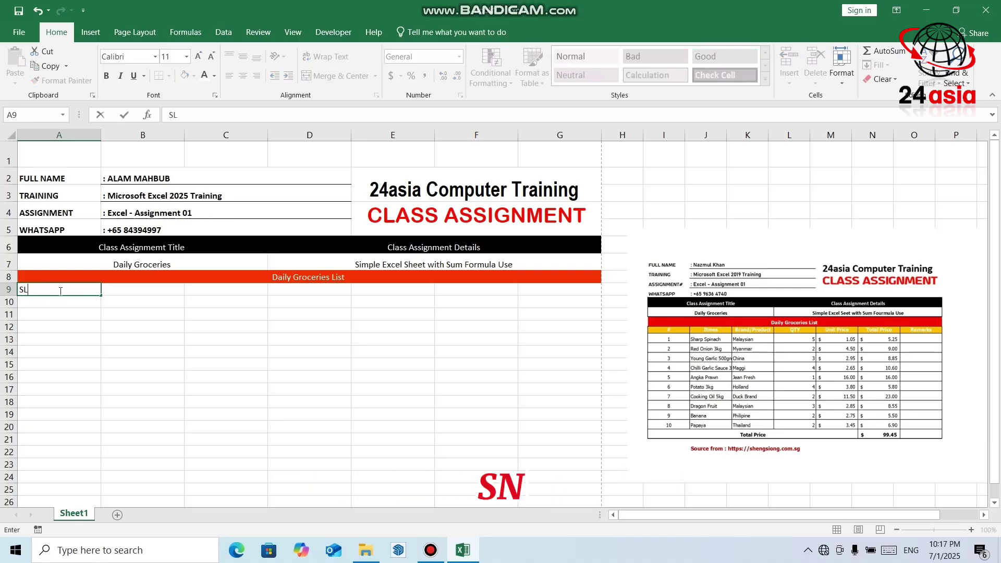
text( NO)
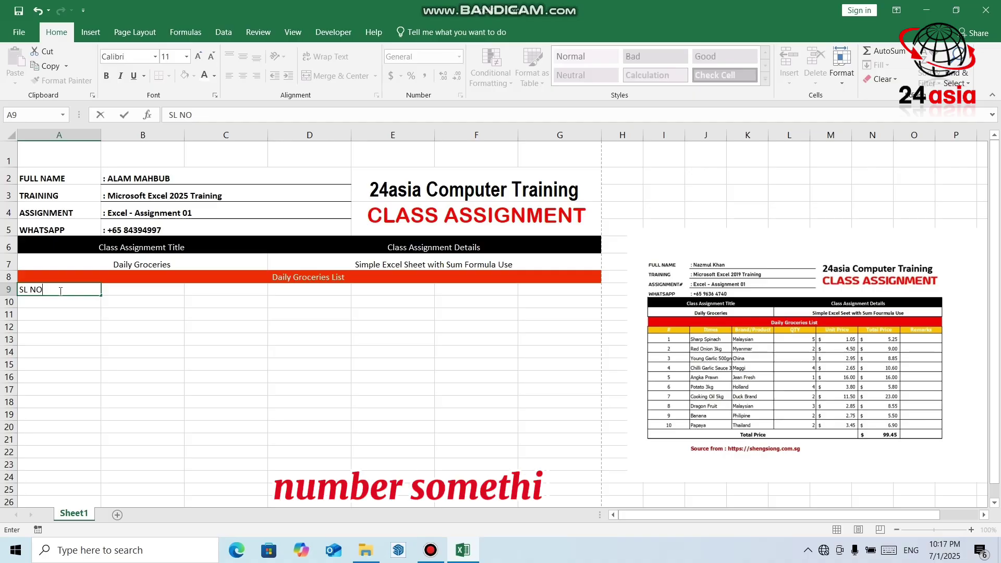
text(.)
key(ctrl+Return)
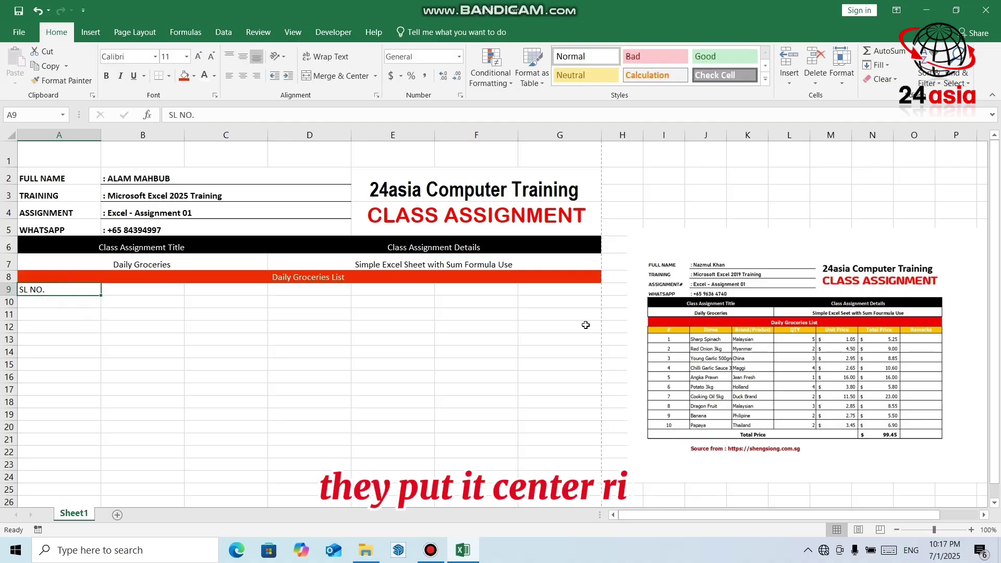
click(243, 76)
click(226, 302)
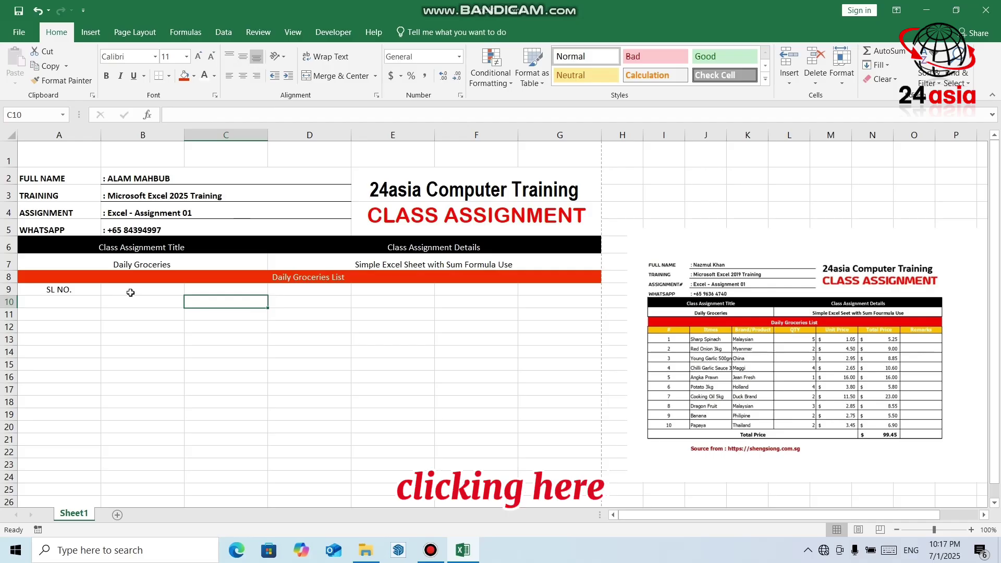
Step: Enter the headings 'Iteams', 'Brand/ Product' and 'Qty' in B9:D9
click(137, 291)
text(Iteams)
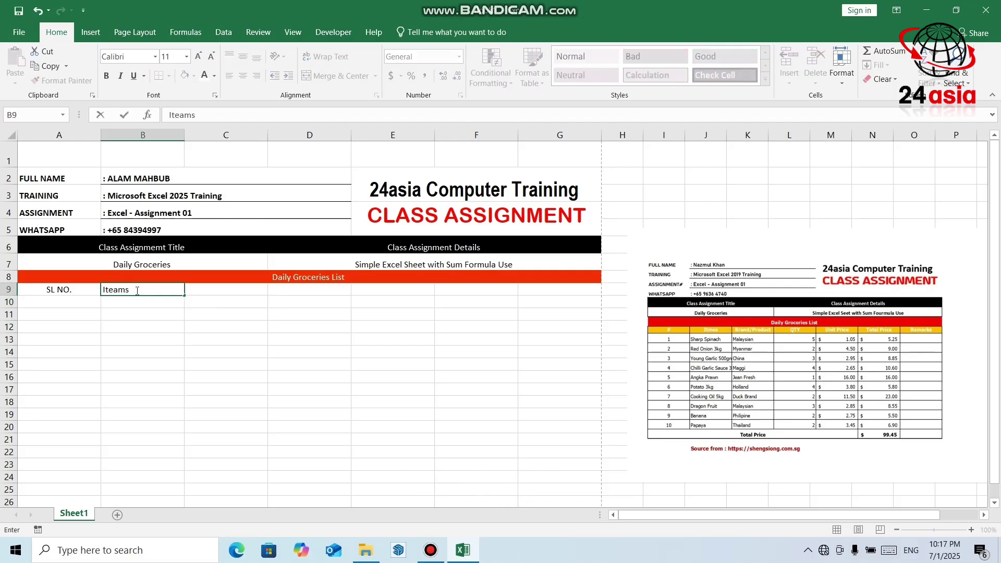
click(221, 288)
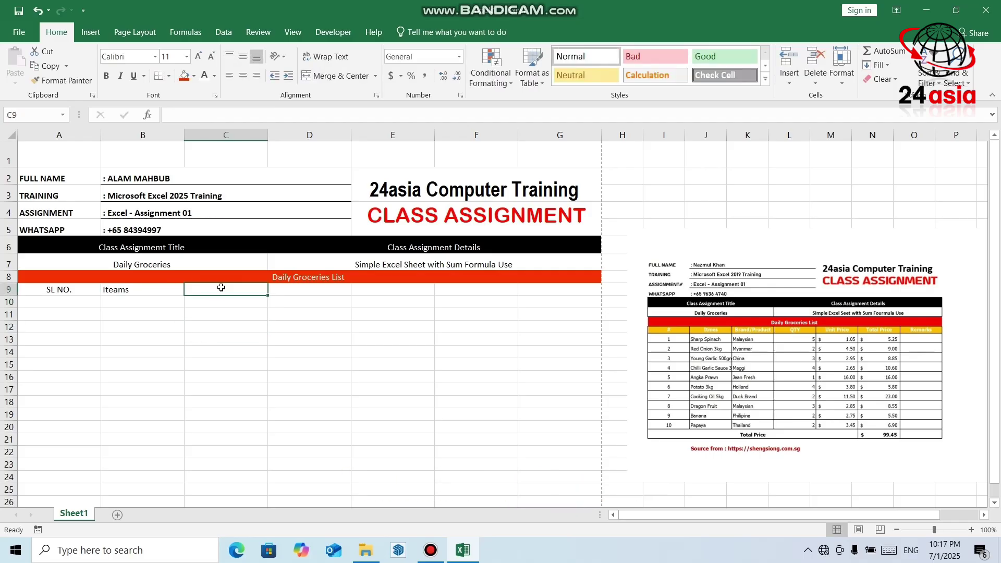
text(Brand)
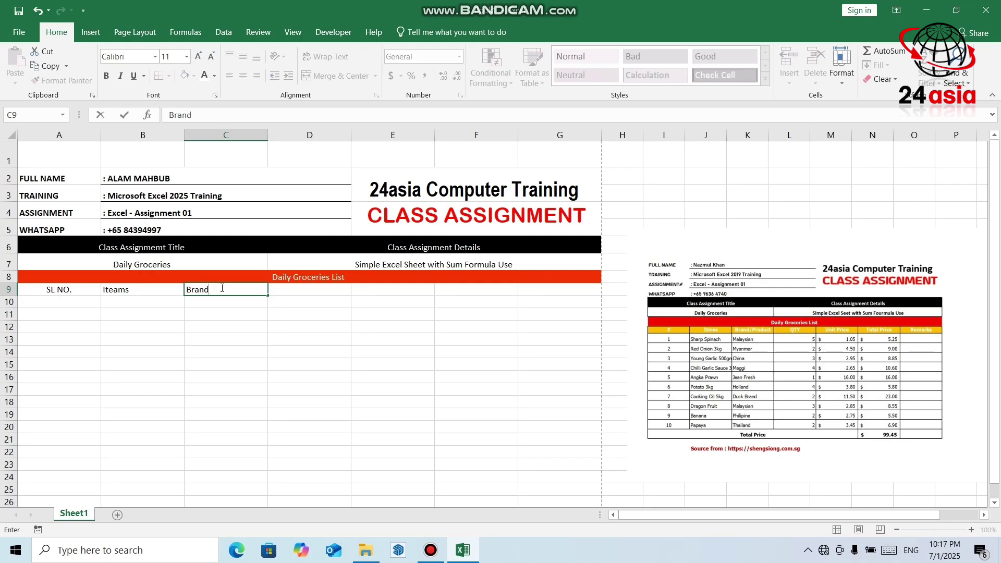
text(/ Product)
click(476, 477)
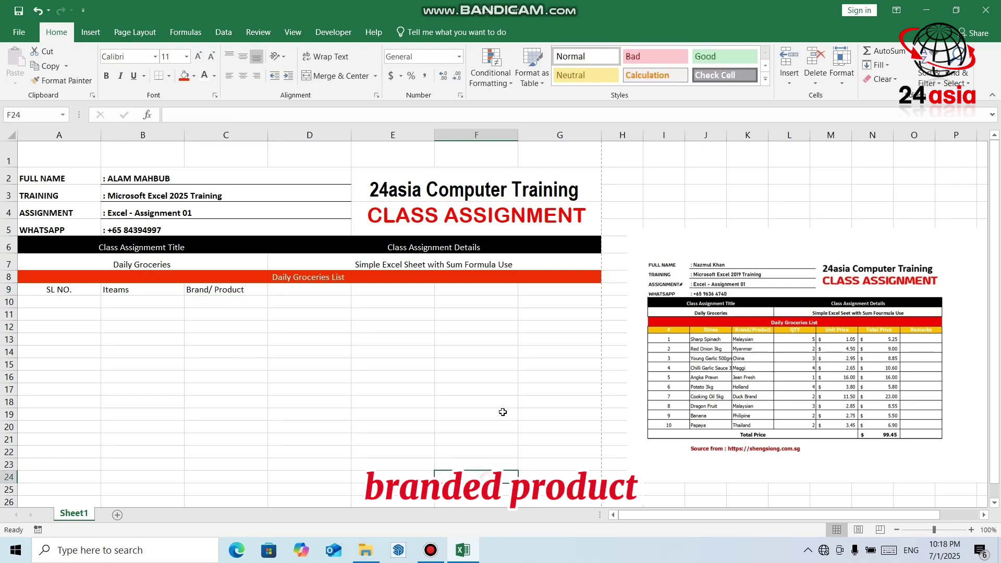
click(313, 289)
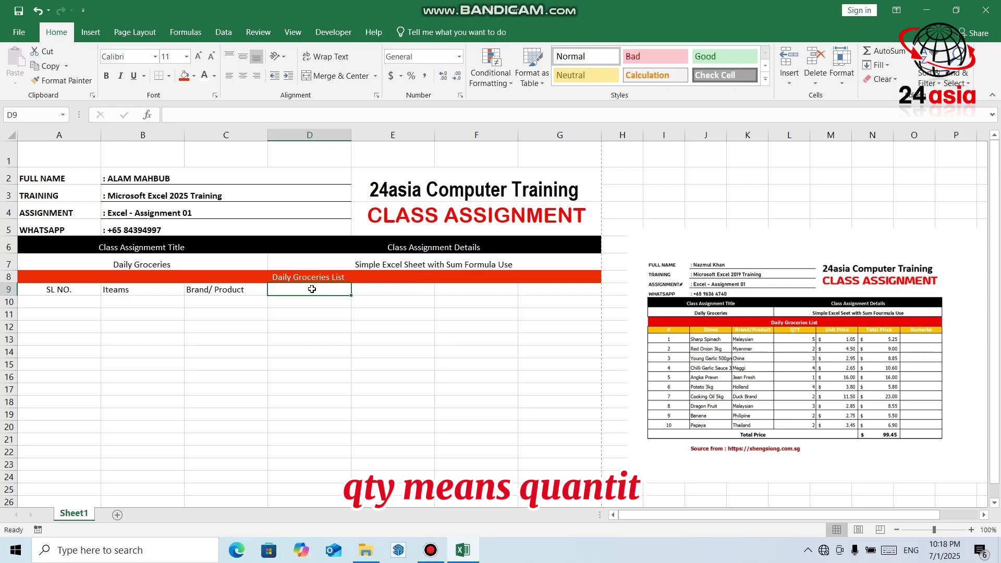
text(Qty)
click(383, 295)
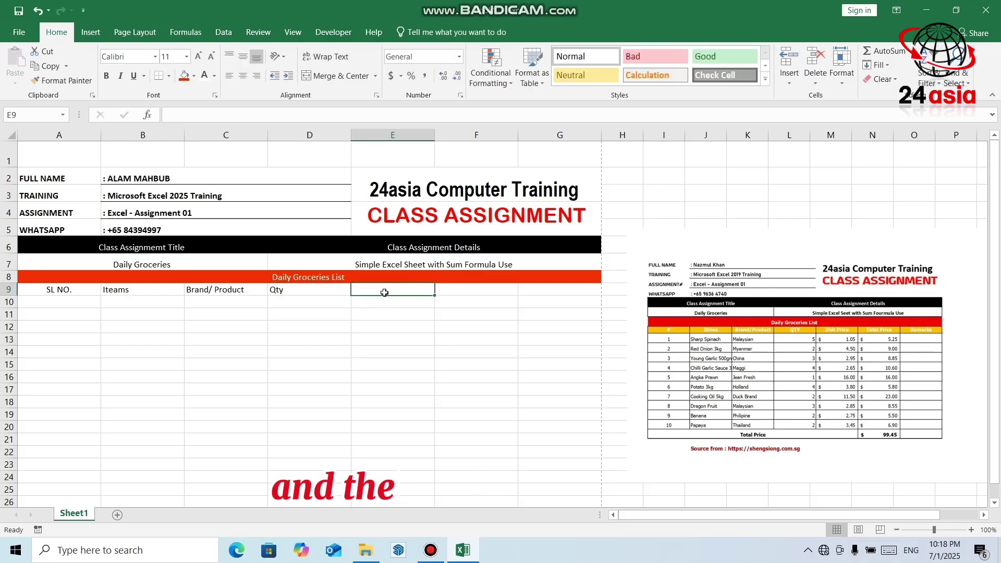
Step: Enter the headings 'Unit Price', 'Total Price' and 'Rematrks' in E9:G9
text(Uni)
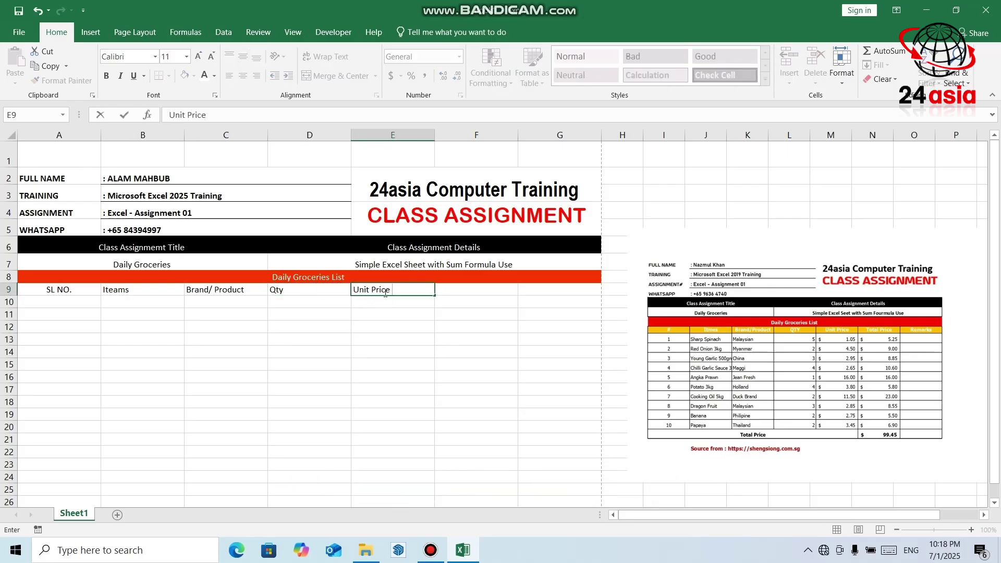
text(t Price)
click(462, 289)
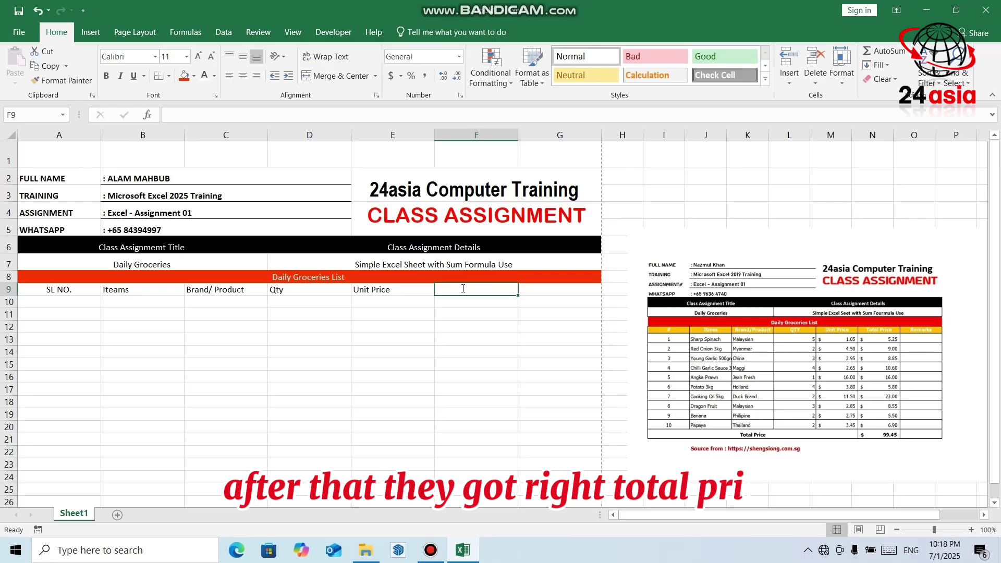
text(Total Price)
click(558, 290)
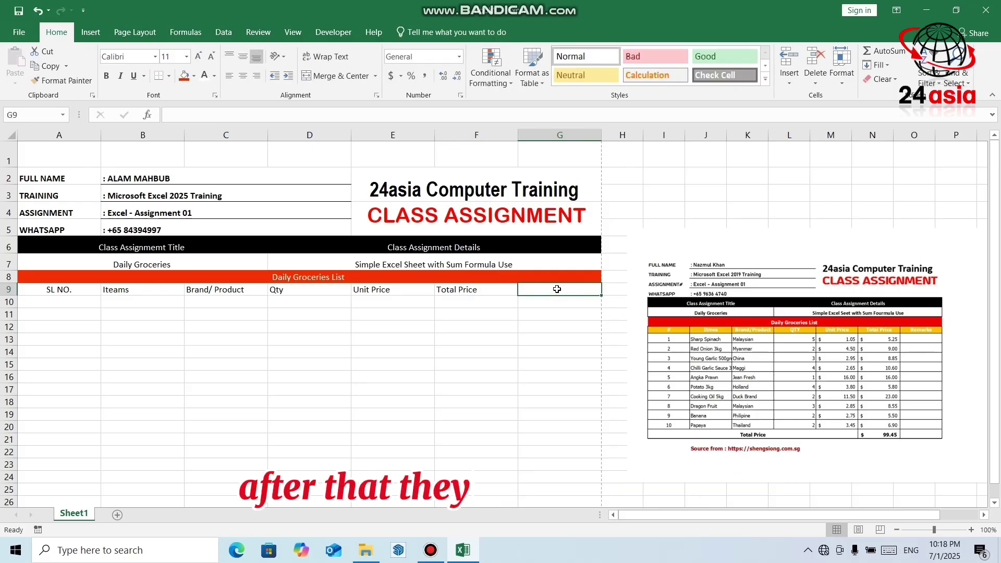
text(REmatrks)
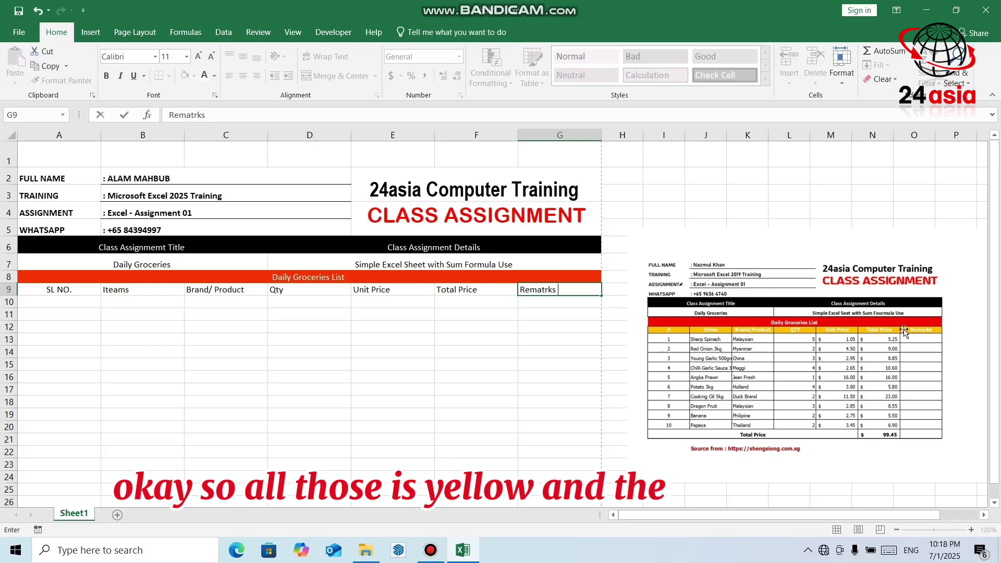
Step: Centre the seven A9:G9 column headings and apply a fill colour to the header row
click(145, 342)
drag(48, 289, 544, 292)
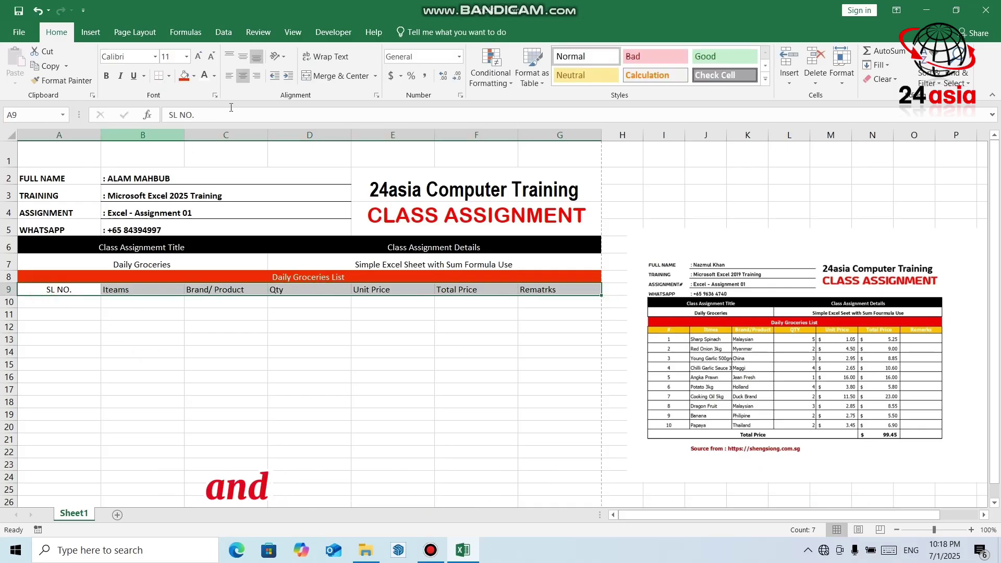
click(244, 77)
click(244, 77)
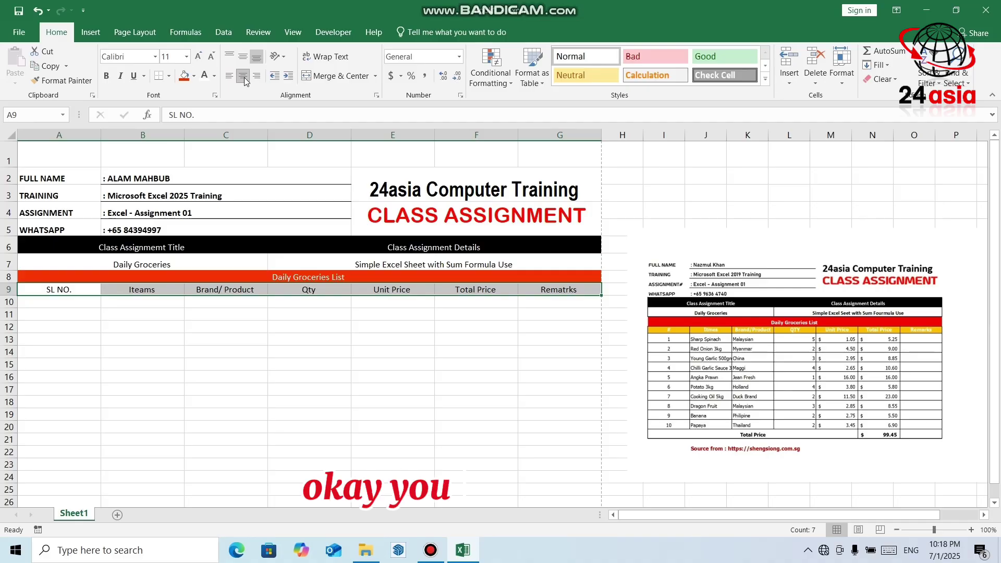
click(373, 387)
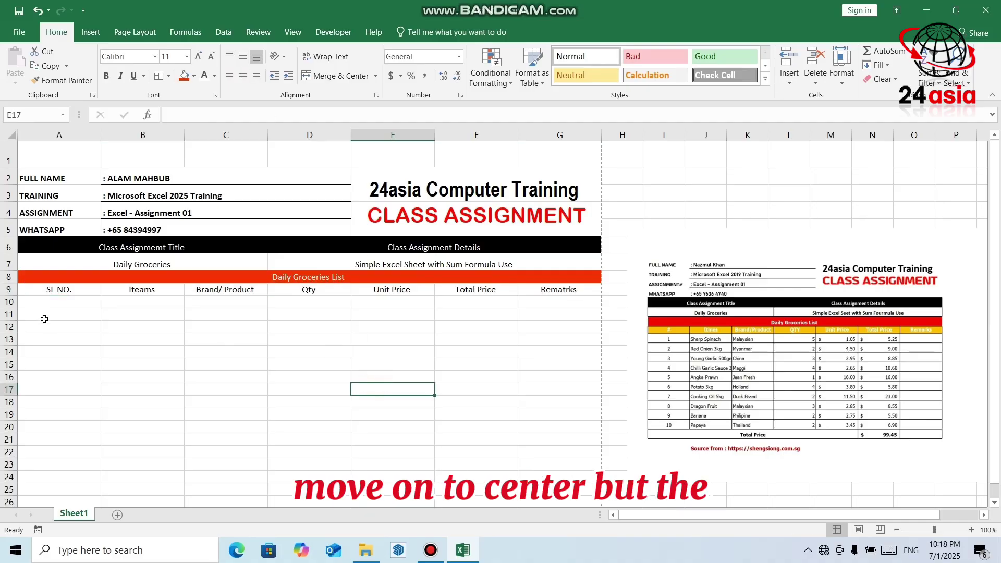
drag(58, 290, 530, 293)
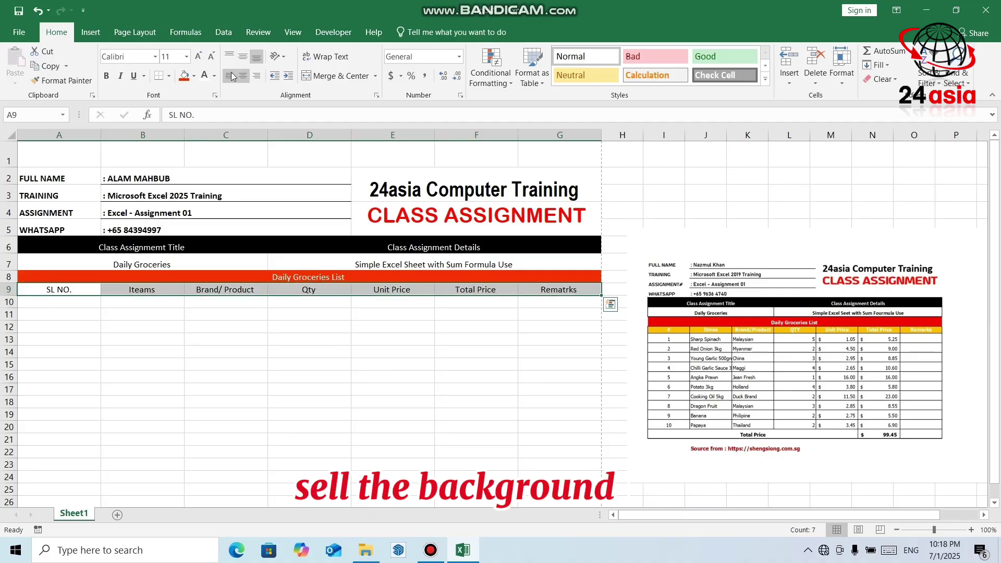
click(194, 76)
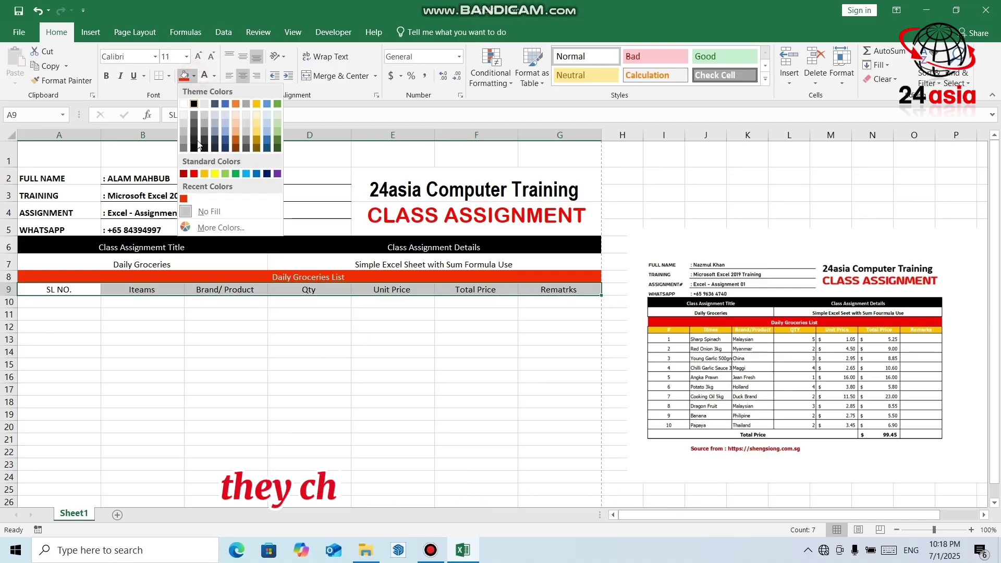
Step: Fill the header row orange and put borders around every cell in row 6 (A6:G6)
click(208, 173)
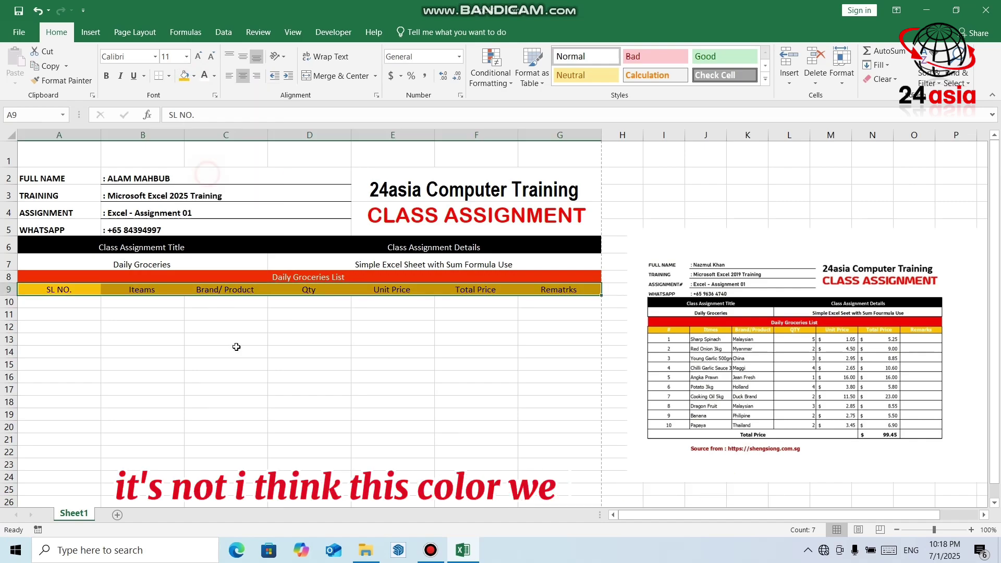
click(359, 404)
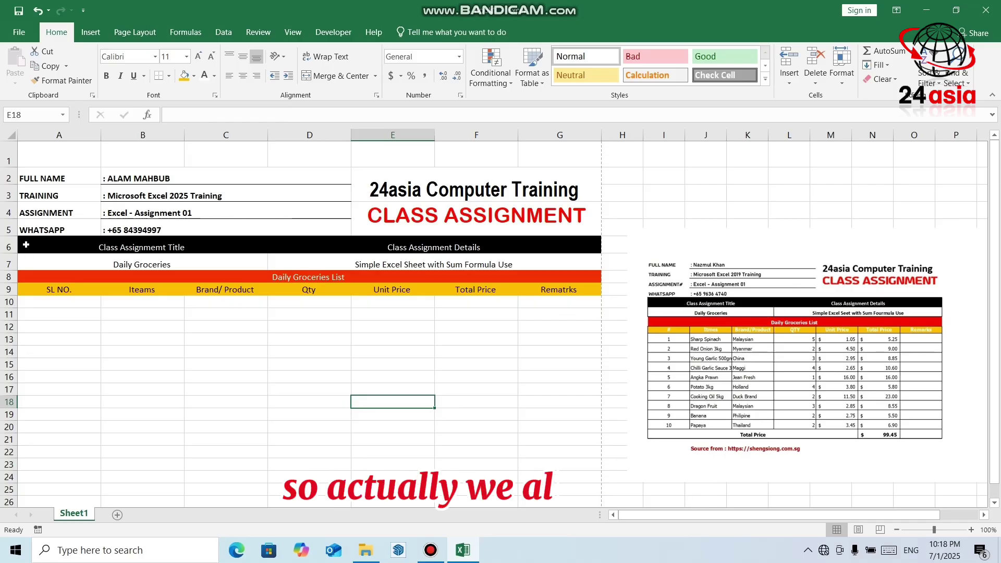
drag(31, 247, 578, 288)
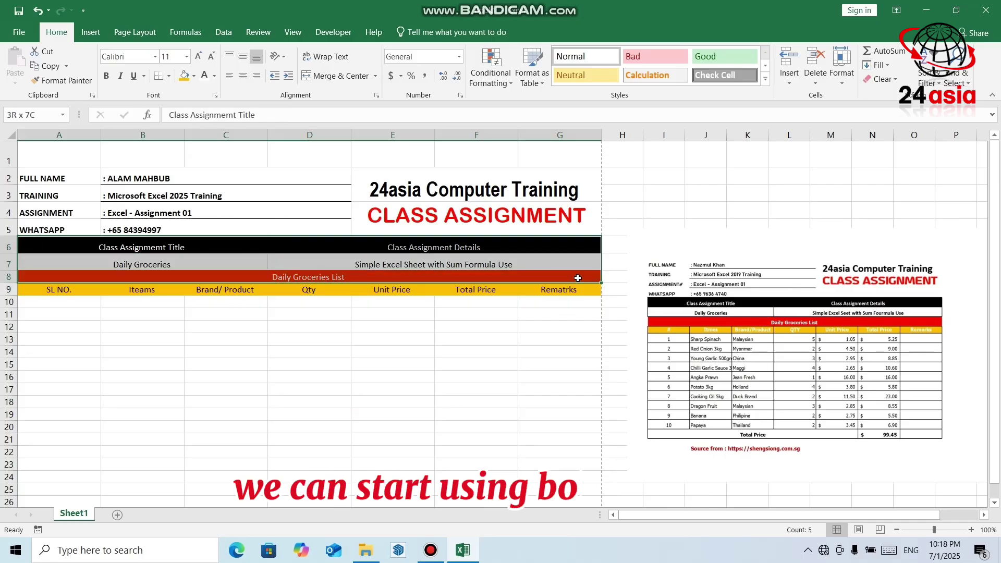
click(531, 375)
drag(82, 243, 469, 247)
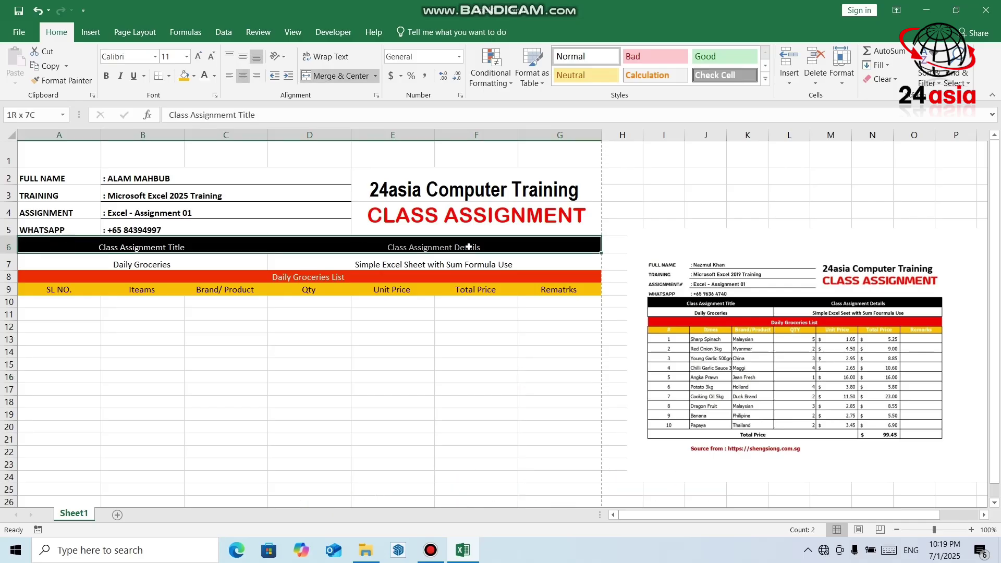
click(169, 76)
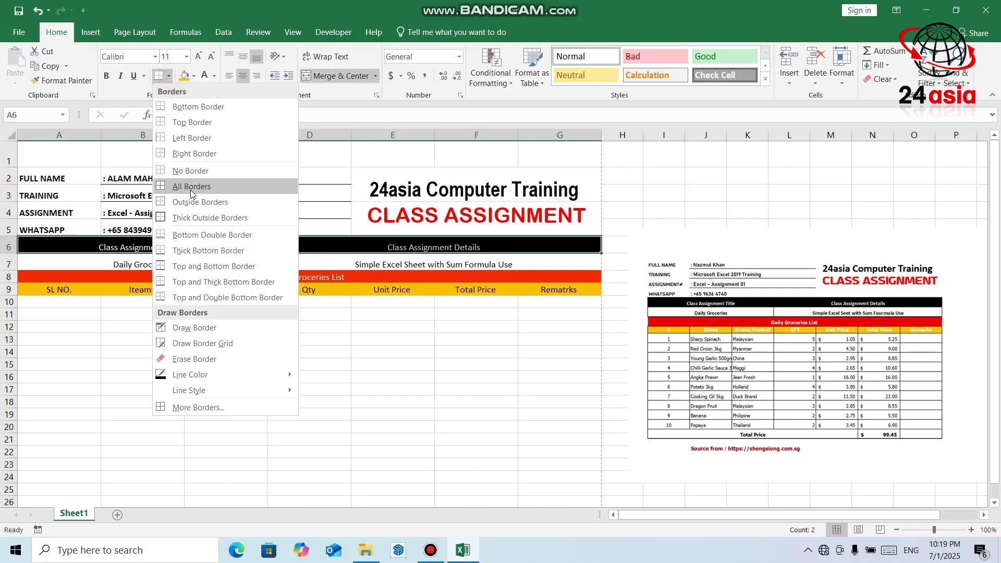
click(191, 186)
click(329, 366)
Step: Give row 7 (A7:G7) a thick outside border
drag(33, 264, 552, 264)
click(169, 76)
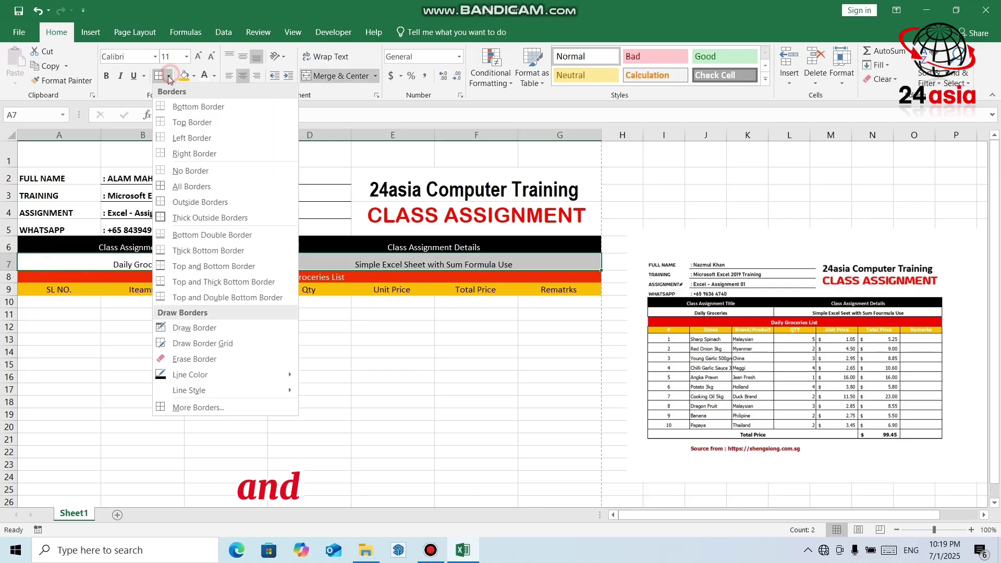
click(198, 215)
click(259, 367)
Step: Apply All Borders to A8:G9, then check the Daily Groceries and description cells
drag(46, 283, 141, 287)
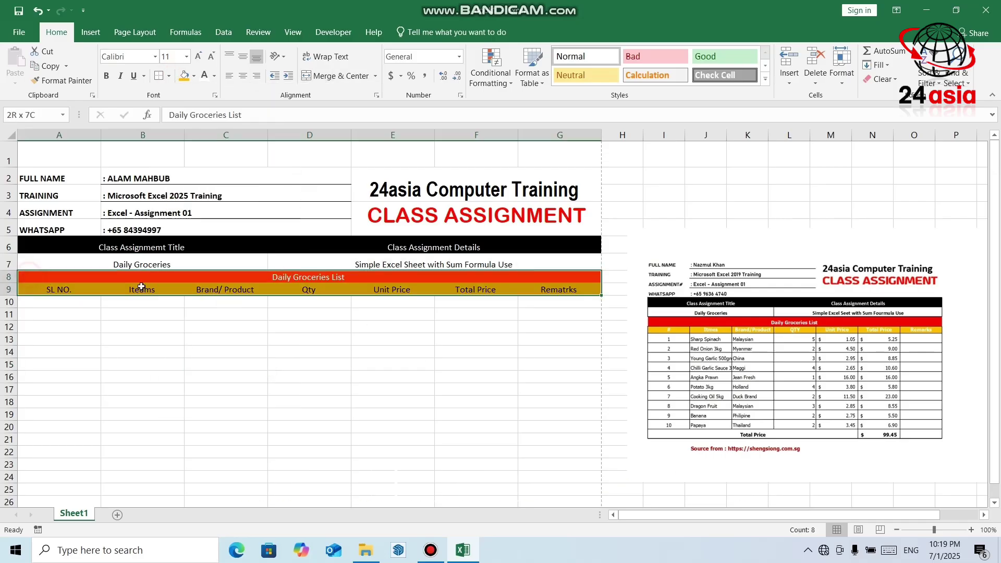
click(169, 76)
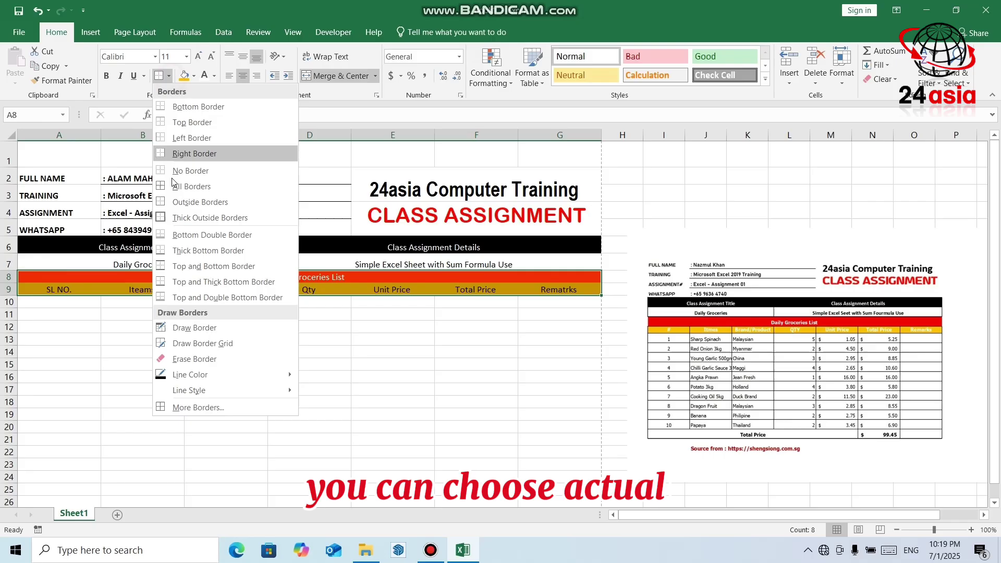
click(200, 186)
click(177, 348)
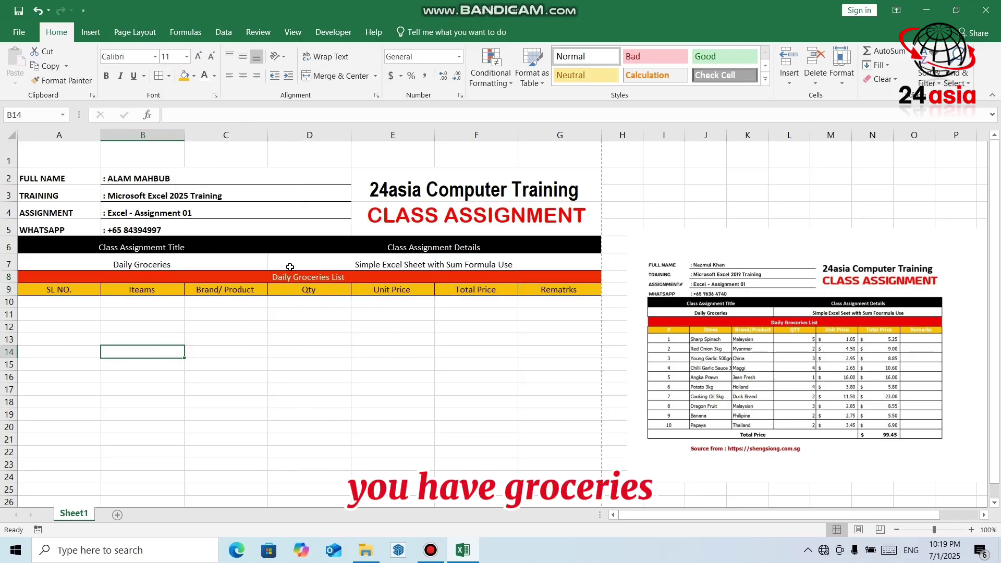
click(259, 264)
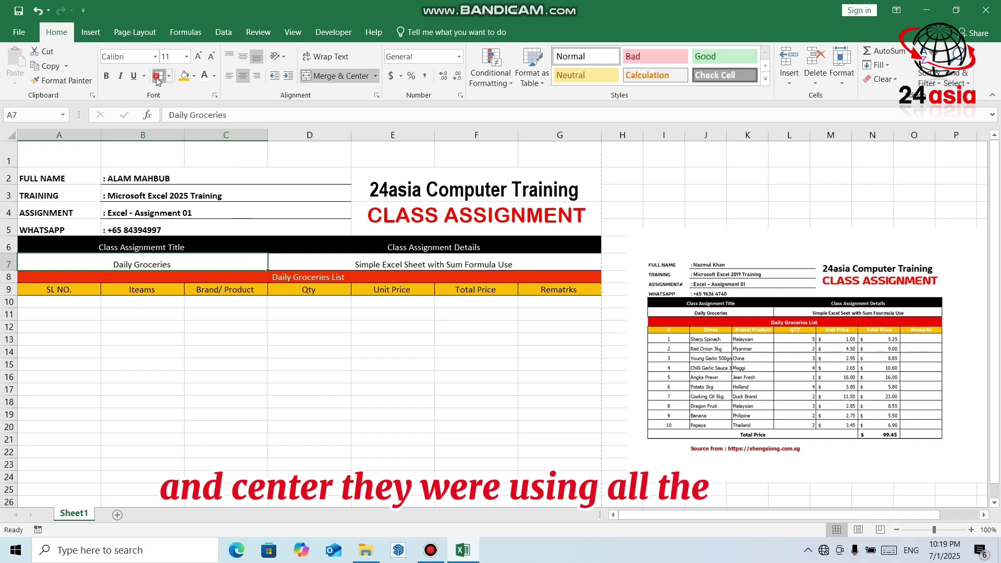
click(309, 402)
click(301, 256)
click(424, 484)
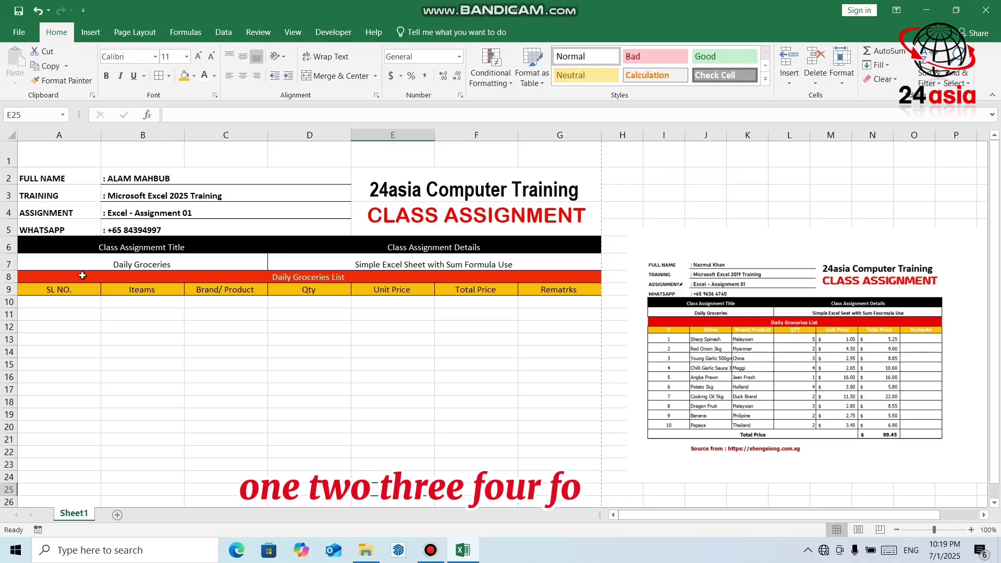
Step: Enter 1 and 2 in A10:A11 and centre them
click(68, 304)
text(1)
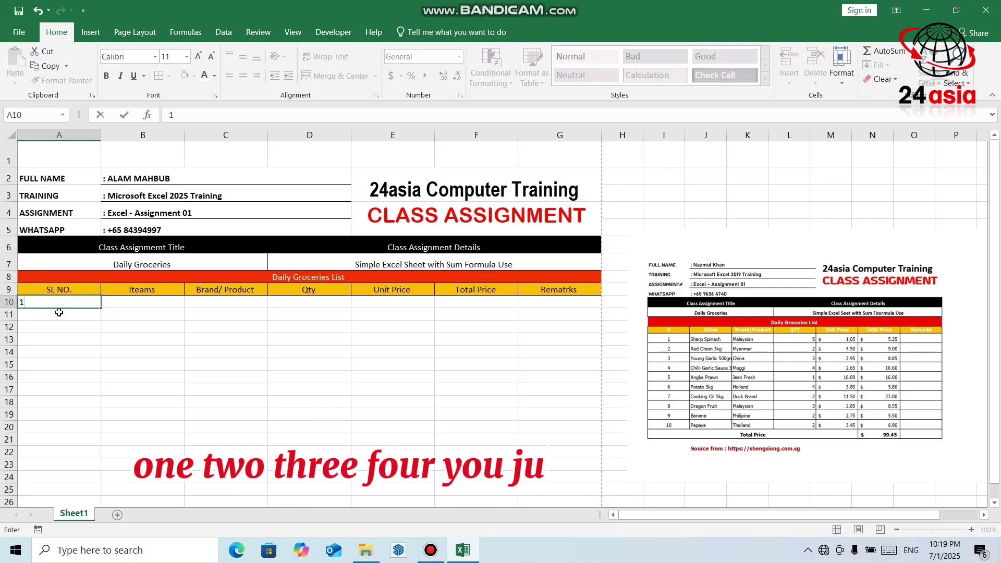
key(Return)
text(2)
click(226, 352)
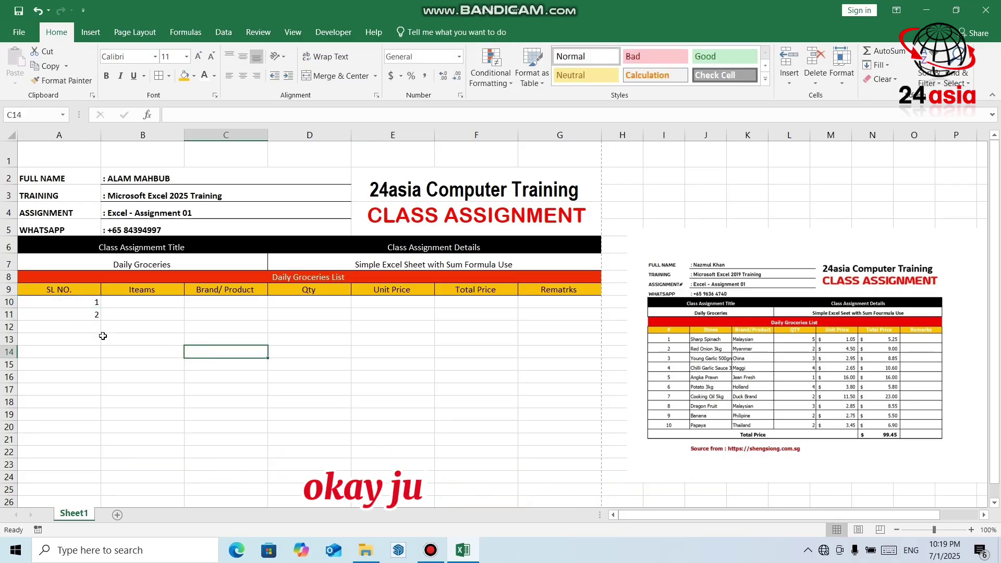
drag(78, 302, 78, 315)
click(243, 76)
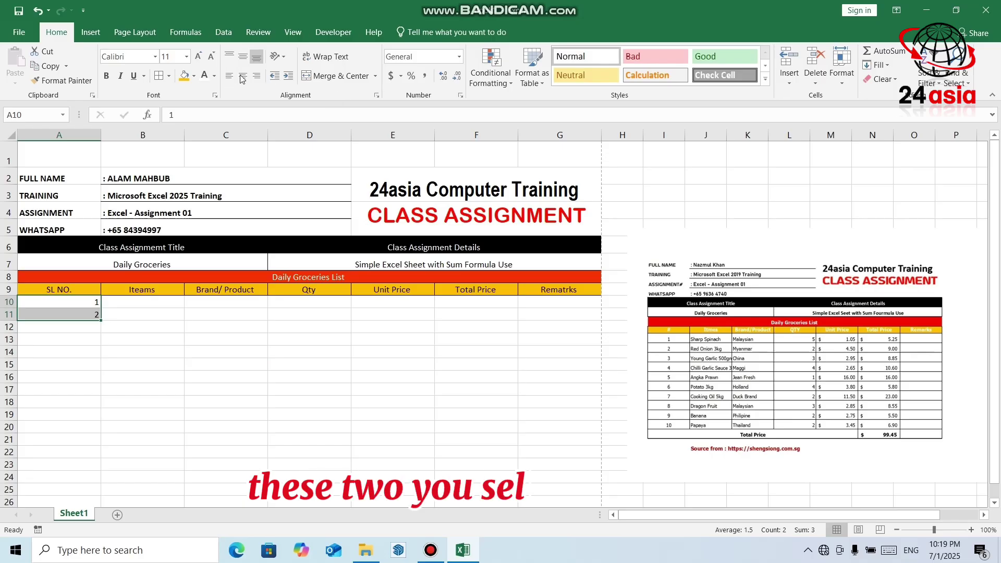
click(226, 340)
Step: Extend the 1, 2 pattern down to A19 to number the rows 1 to 10
click(81, 305)
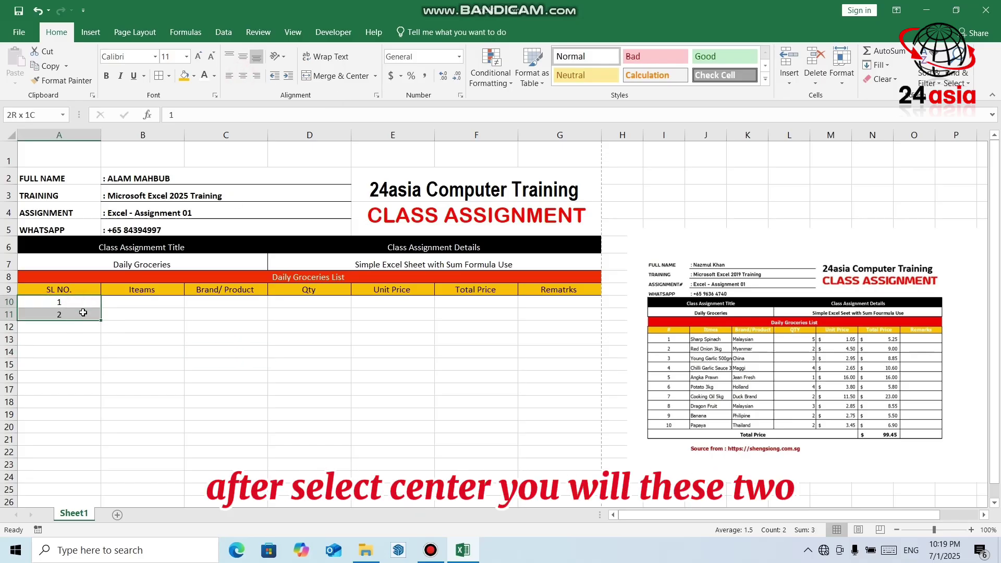
drag(82, 305, 99, 416)
click(254, 401)
scroll(116, 342, down, 2)
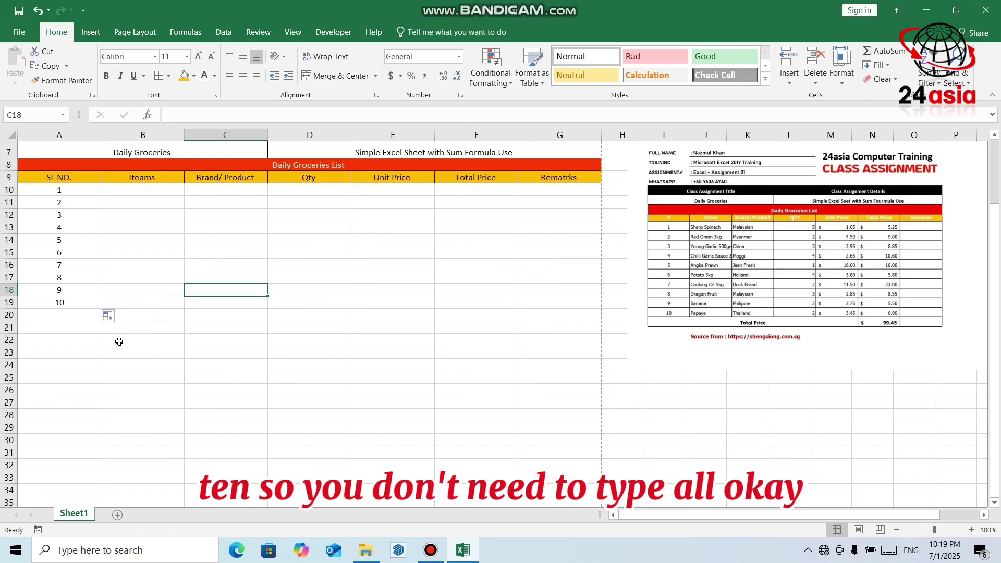
scroll(116, 342, up, 2)
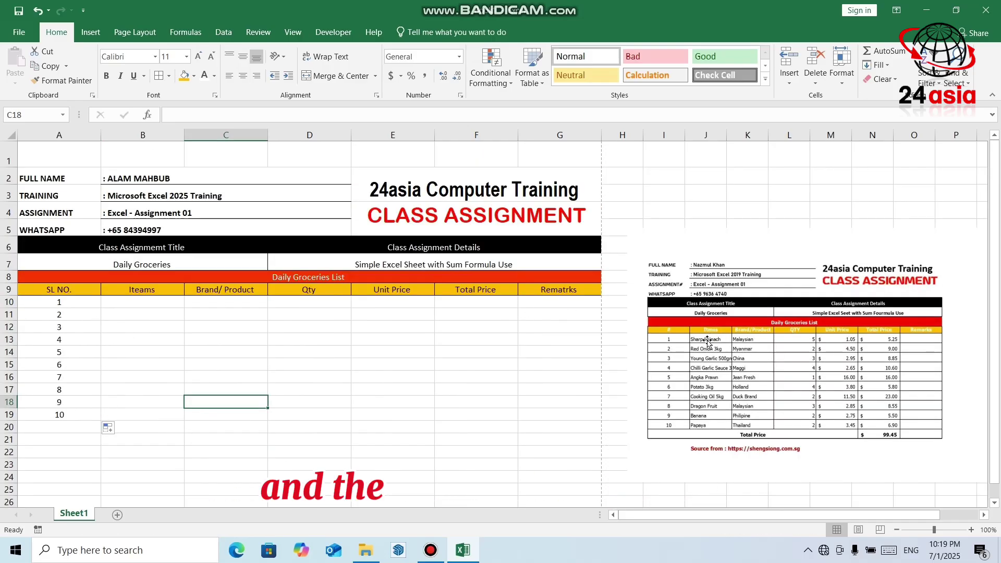
Step: Enter the ten item names in B10:B19, from Sharp Spanich down to Papaya
click(133, 305)
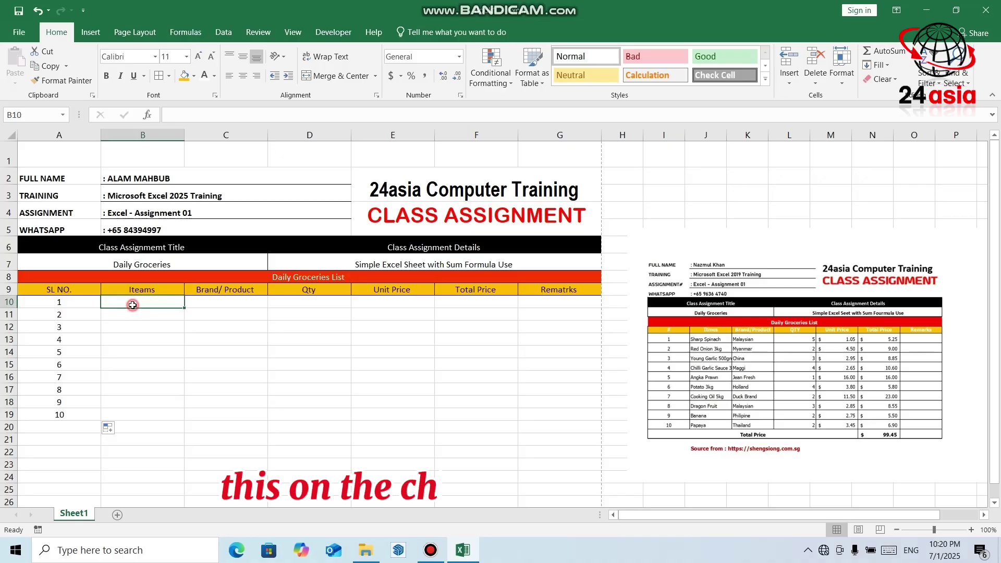
text(Sharp Spanich)
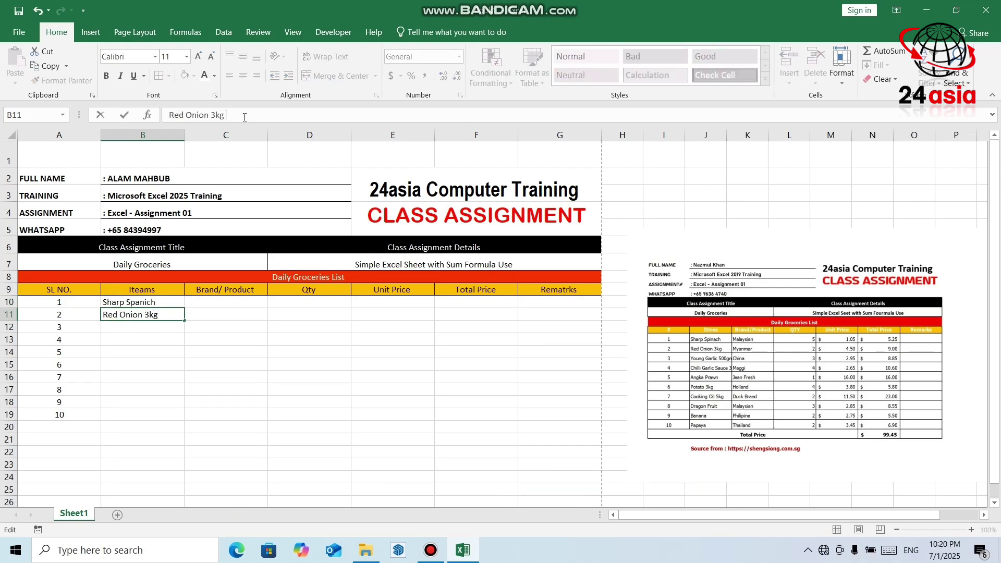
key(Return)
text(Young Garlic 500g Chilli Garlic Souce Angka Prawn Potatto 3kg Cook)
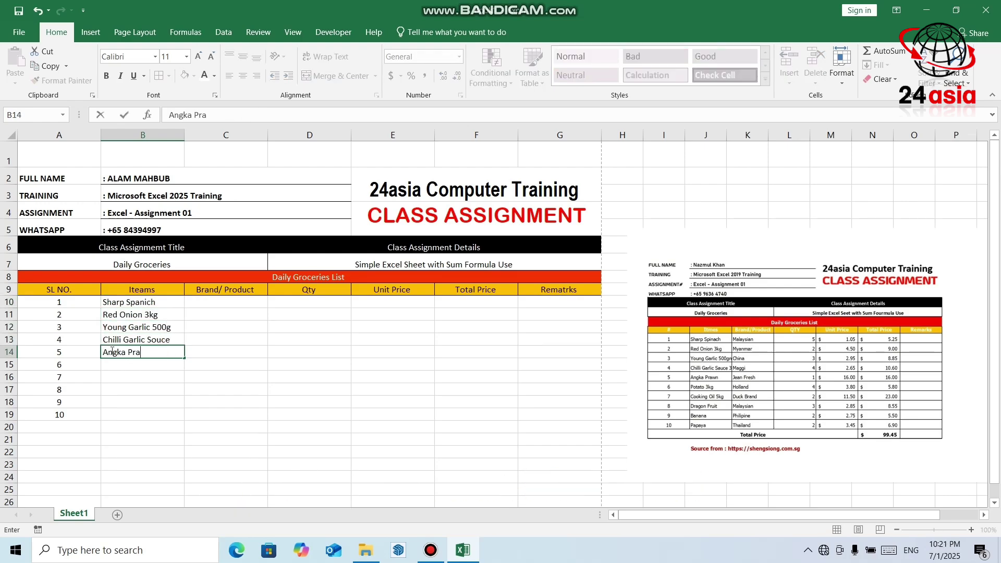
text(ing Oil 5kg Dragon Fruit Banana Papaya)
Step: Enter the brands in C10:C19 and quantities 5, 2, 3, 4, 1, 4, 2, 3, 2, 2 in D10:D19
click(225, 302)
text(Malaysian Mayanmar China Maggi Jean Fresh +)
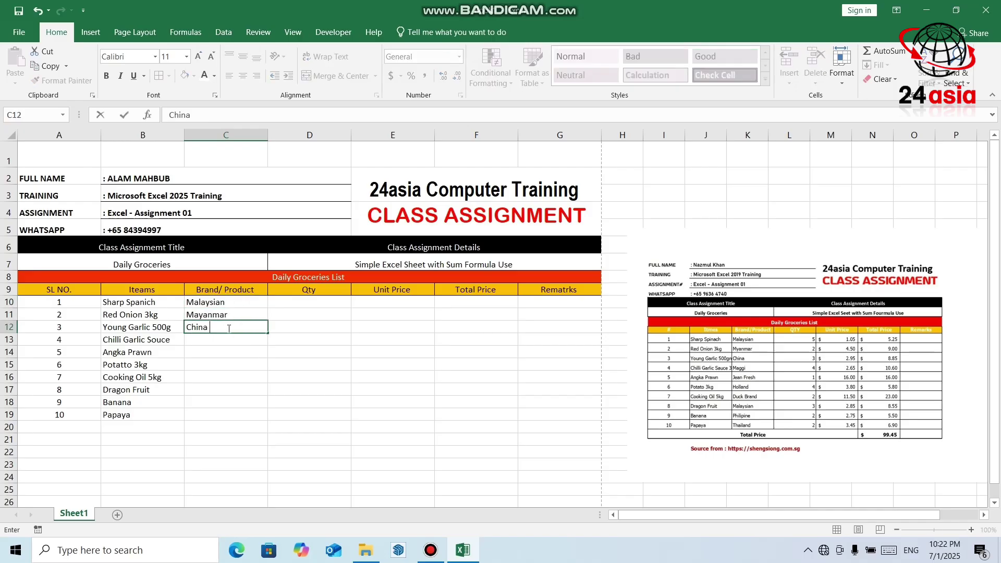
key(BackSpace)
key(BackSpace)
text(Holland Duck Brand Malaysian Philipine Thailand)
click(313, 303)
text(5 2 3 )
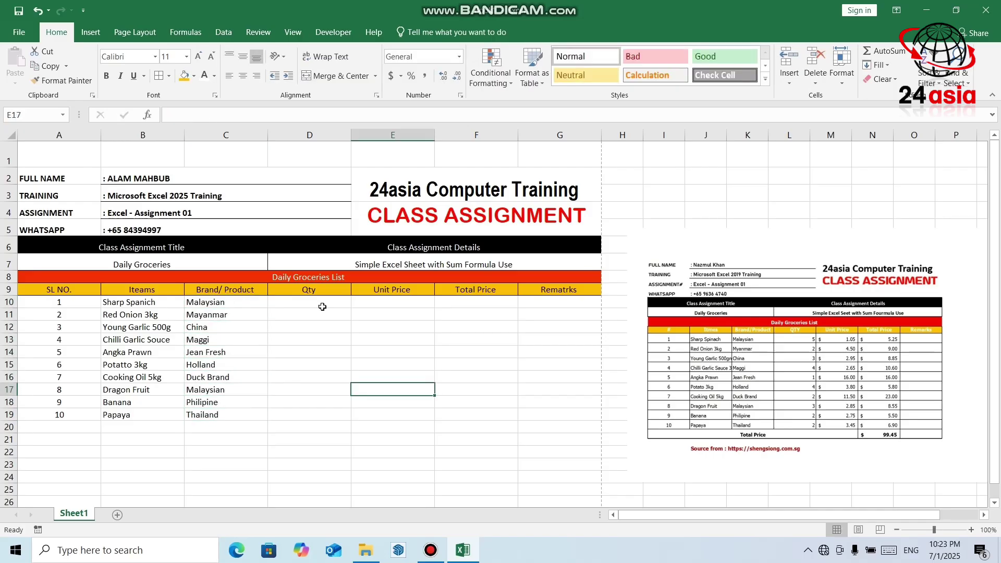
text(4 1 4 2 3 2 2)
click(353, 444)
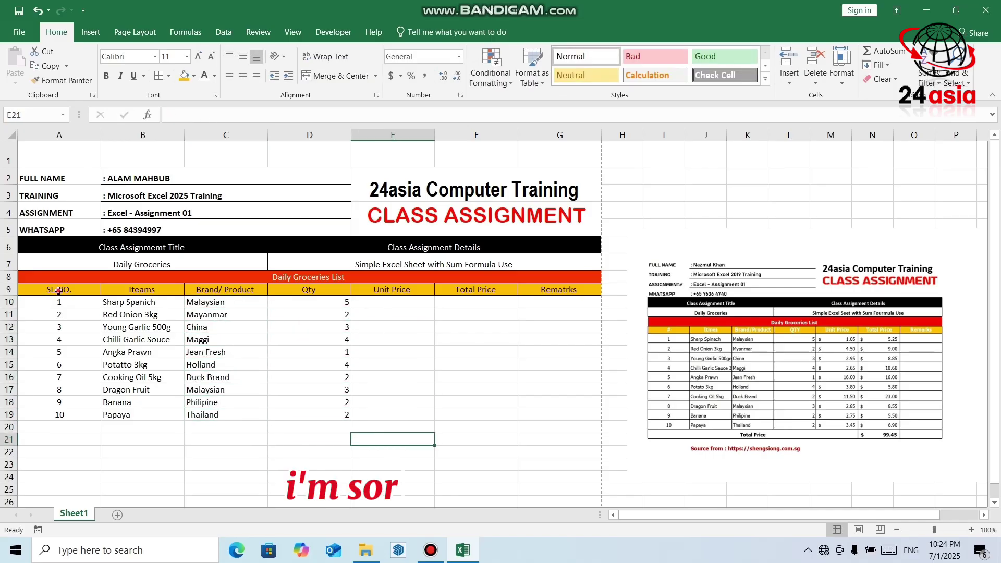
Step: Bold the A9:G9 column headers and the Daily Groceries and description cells in row 7
drag(58, 290, 575, 290)
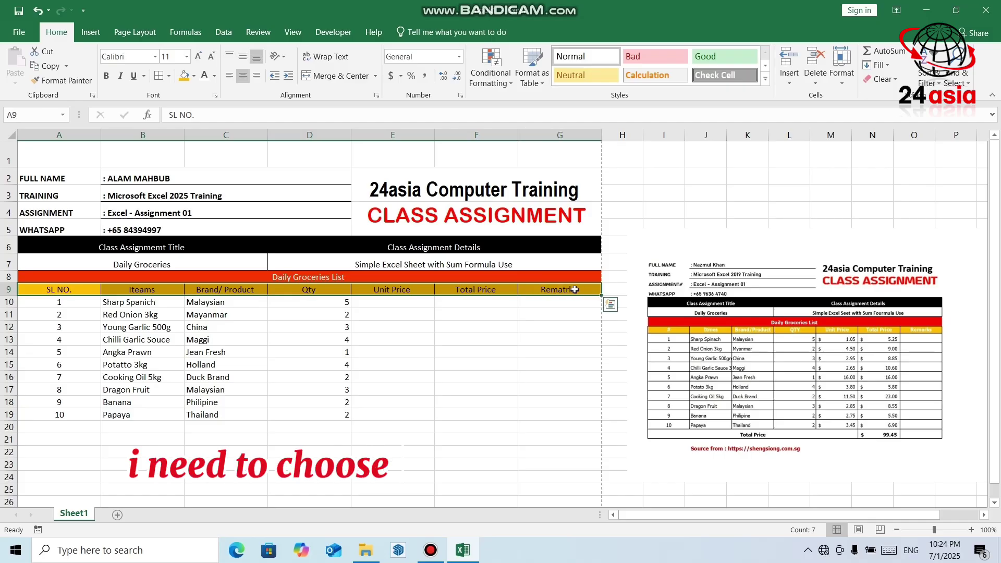
click(105, 77)
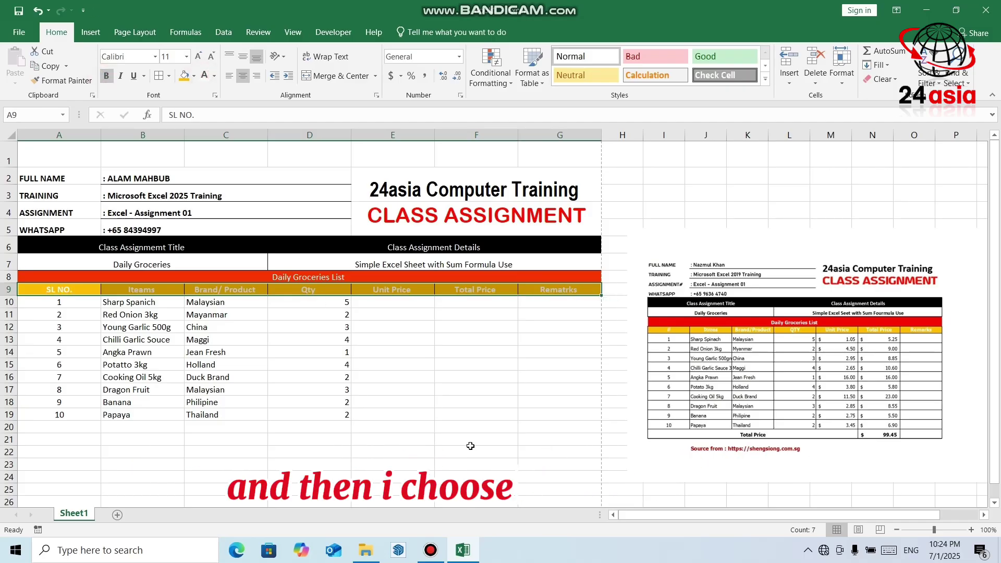
click(559, 427)
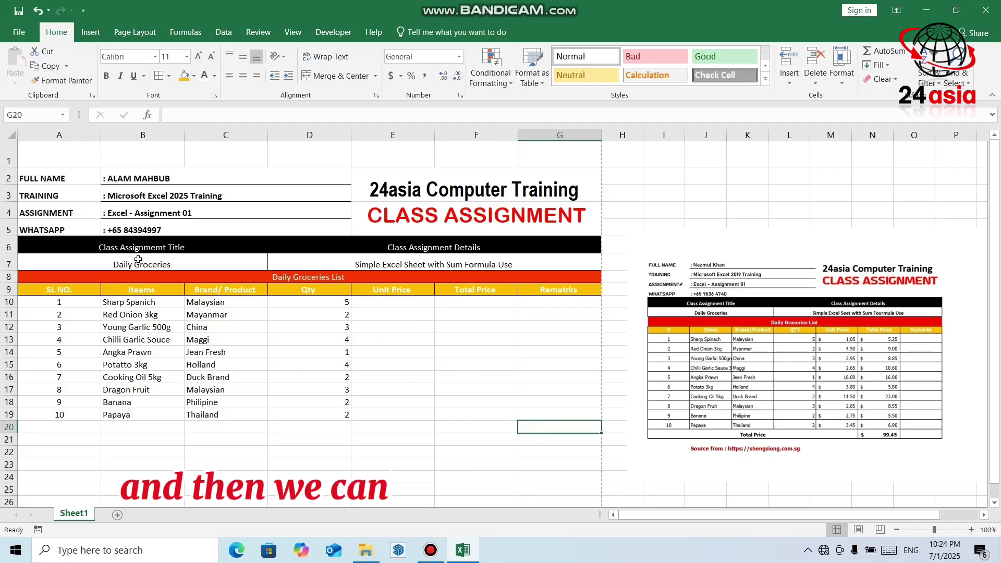
drag(139, 264, 313, 264)
click(107, 75)
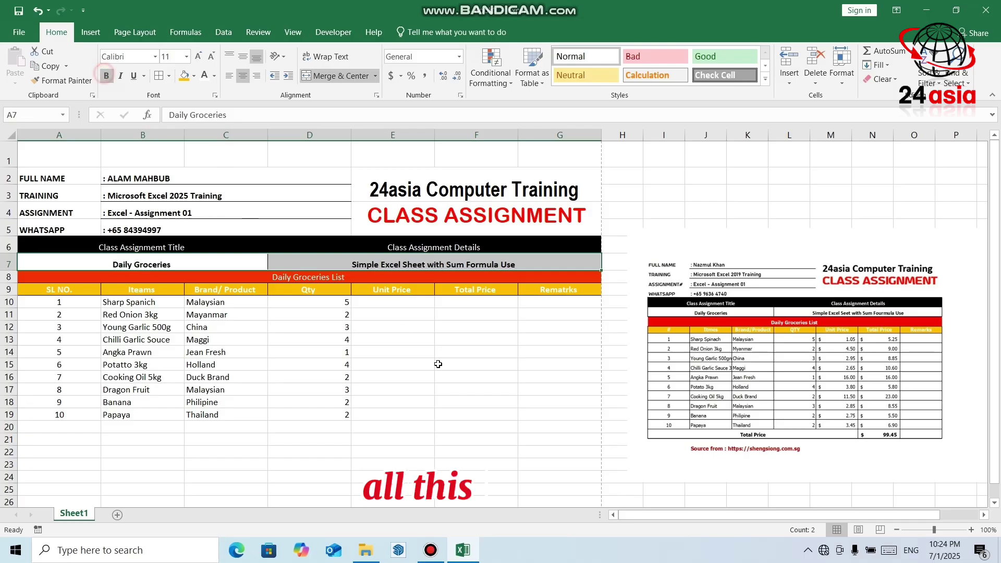
click(441, 377)
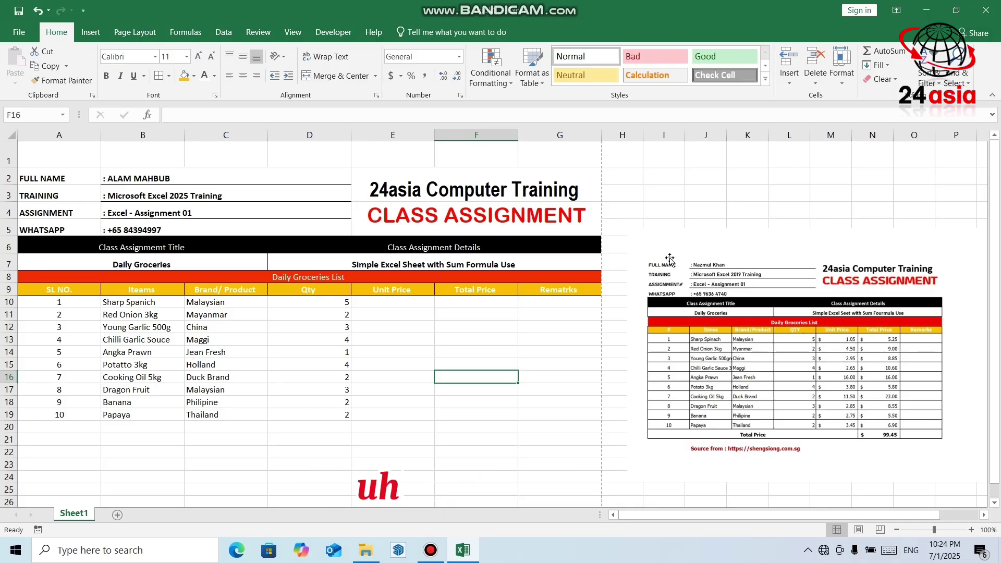
Step: Move the reference picture up and left and enlarge it slightly beside the groceries table
click(824, 348)
drag(824, 347, 800, 320)
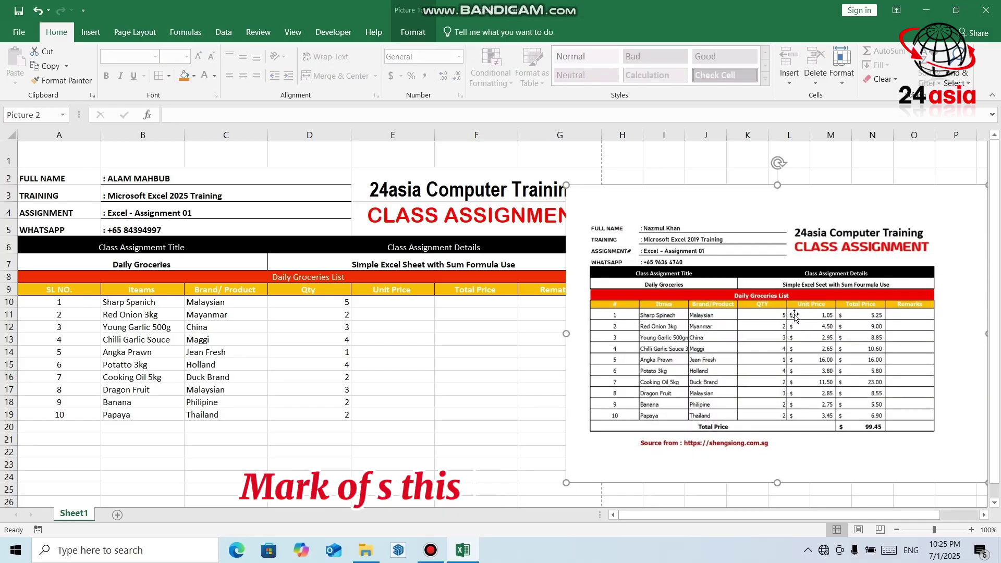
drag(566, 186, 635, 204)
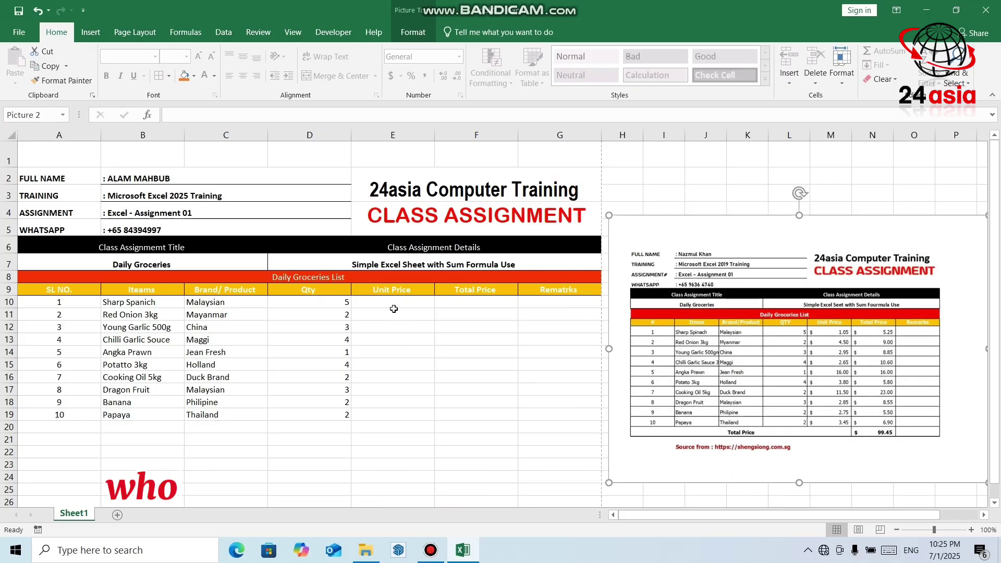
drag(392, 303, 390, 410)
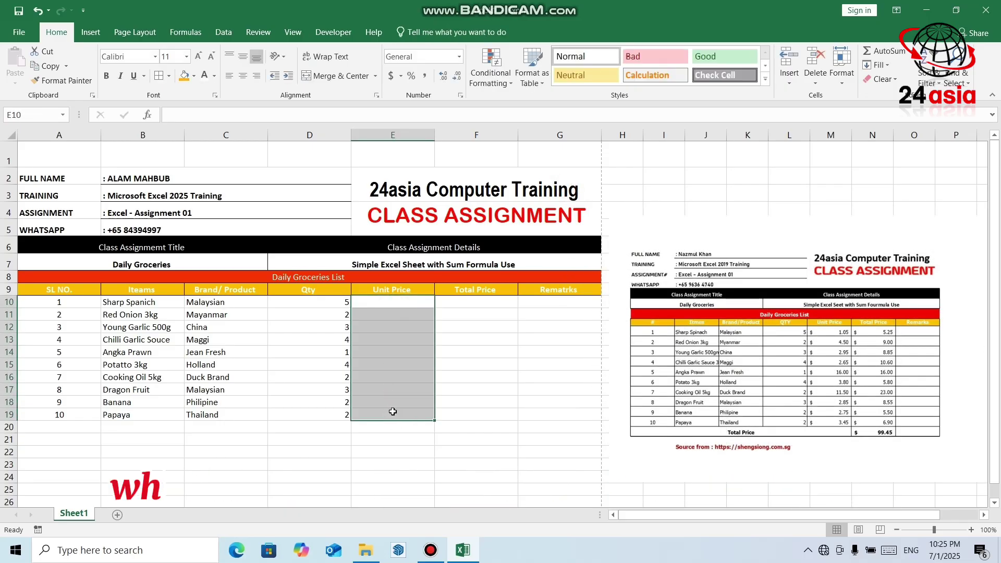
Step: Format the Unit Price cells E10:E19 as Accounting with 2 decimal places and $
right_click(395, 324)
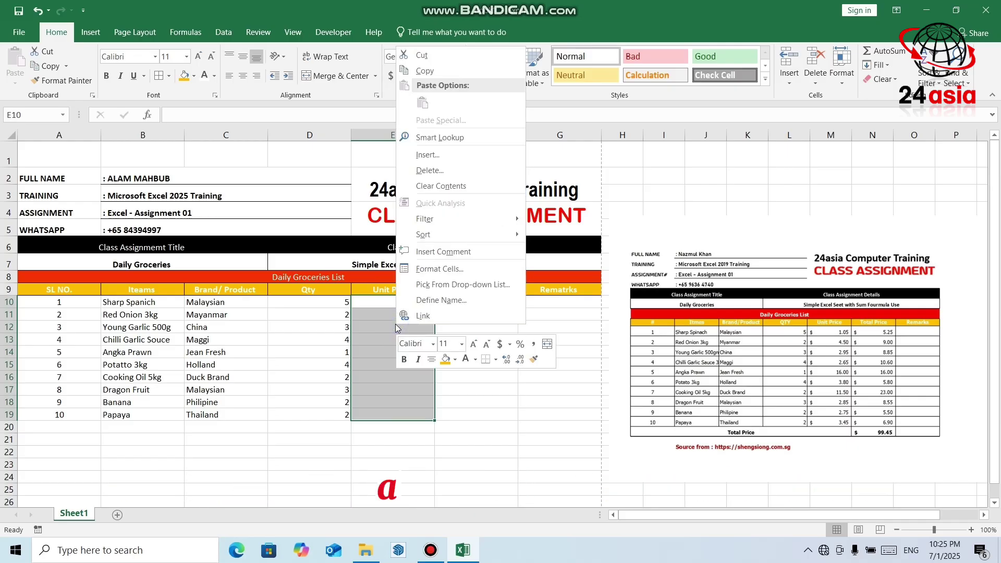
click(443, 268)
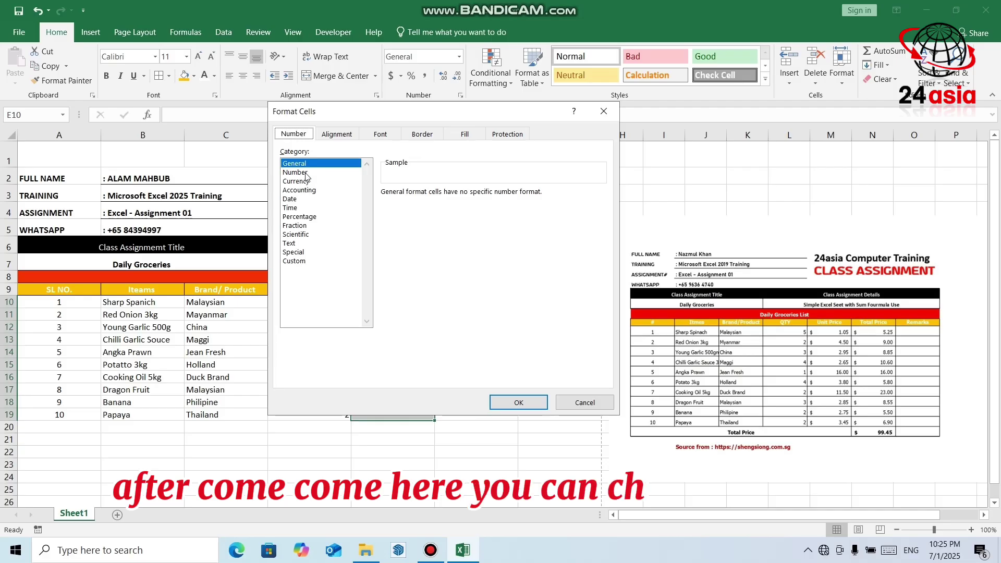
click(304, 173)
click(299, 189)
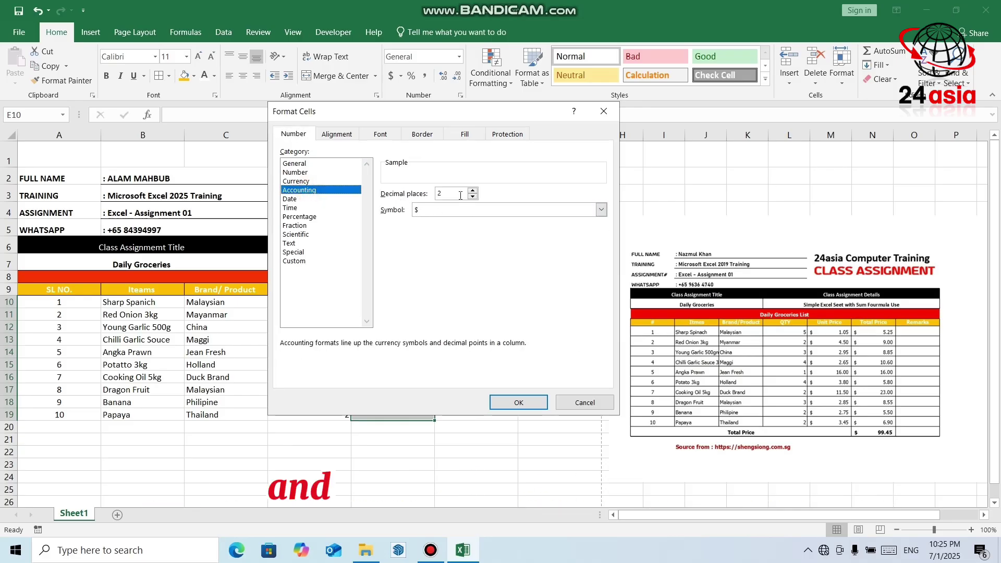
click(518, 402)
click(490, 450)
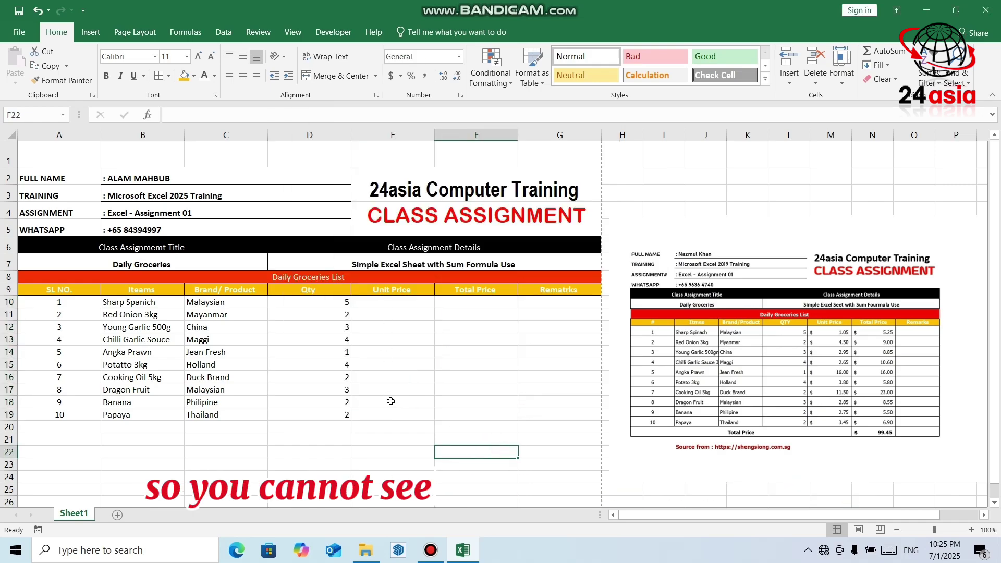
click(388, 303)
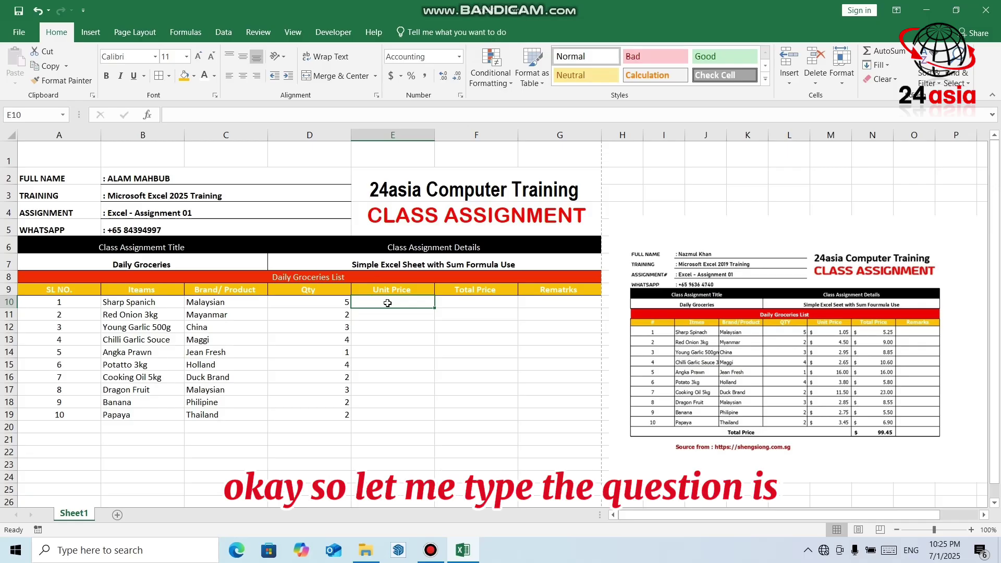
Step: Enter 1.05 in E10 and apply dollar Accounting format to E11:E19
text(1.05)
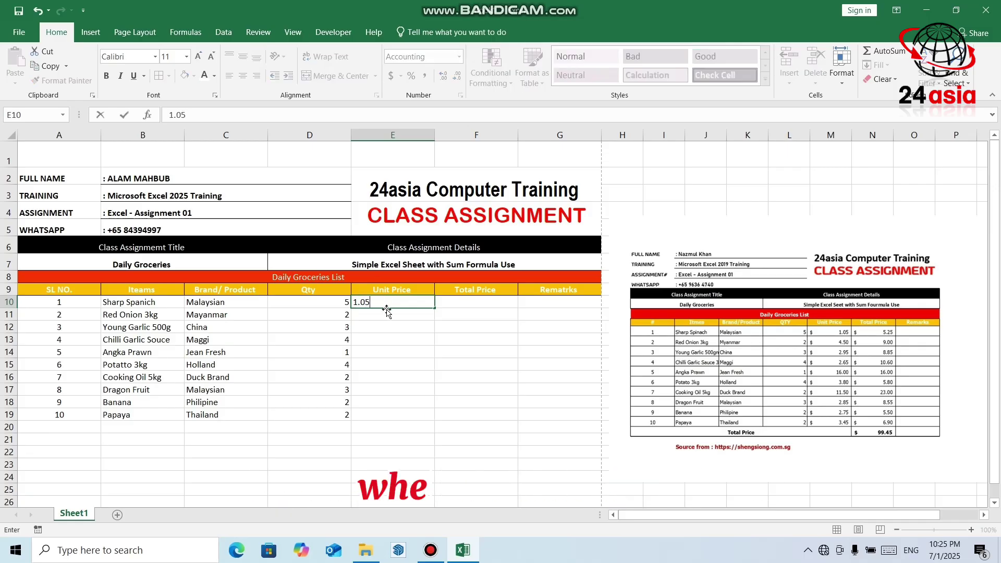
click(385, 315)
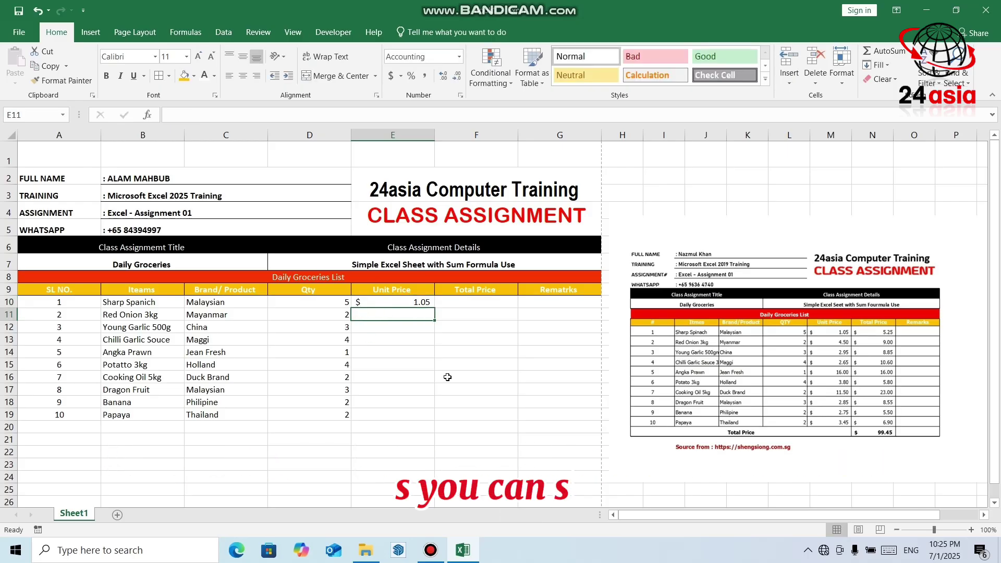
drag(372, 315, 397, 414)
right_click(397, 374)
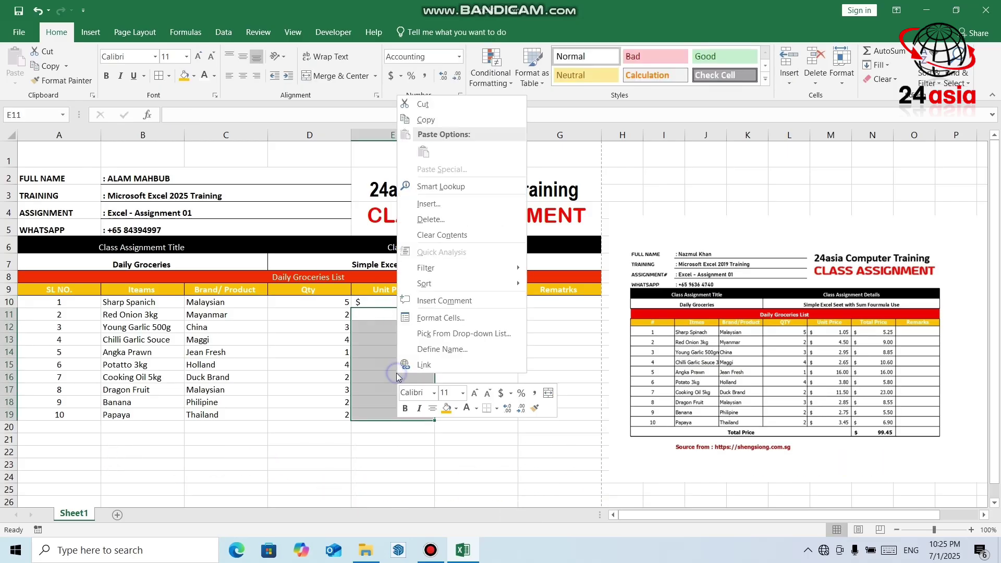
click(437, 324)
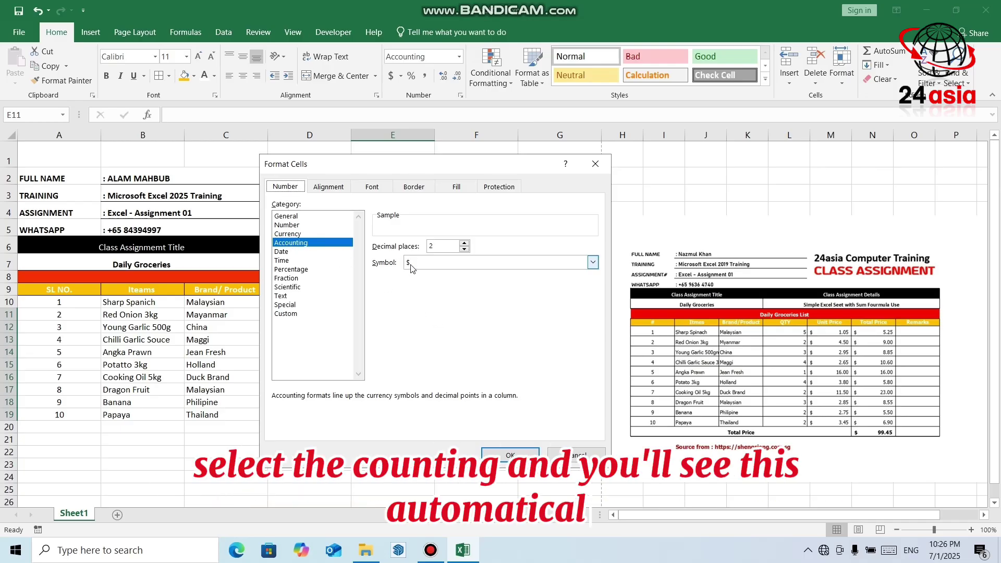
click(595, 264)
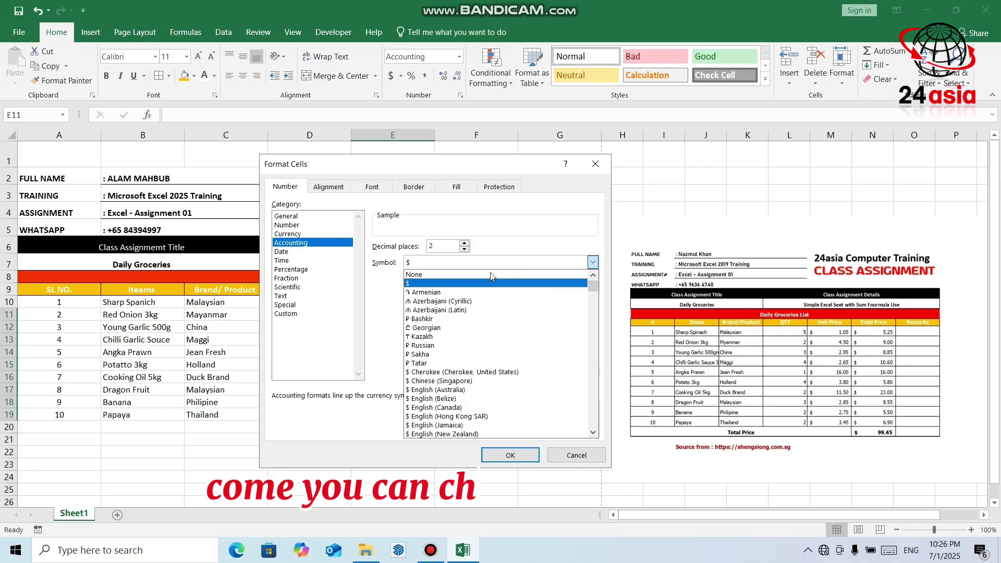
click(411, 286)
click(500, 457)
click(532, 426)
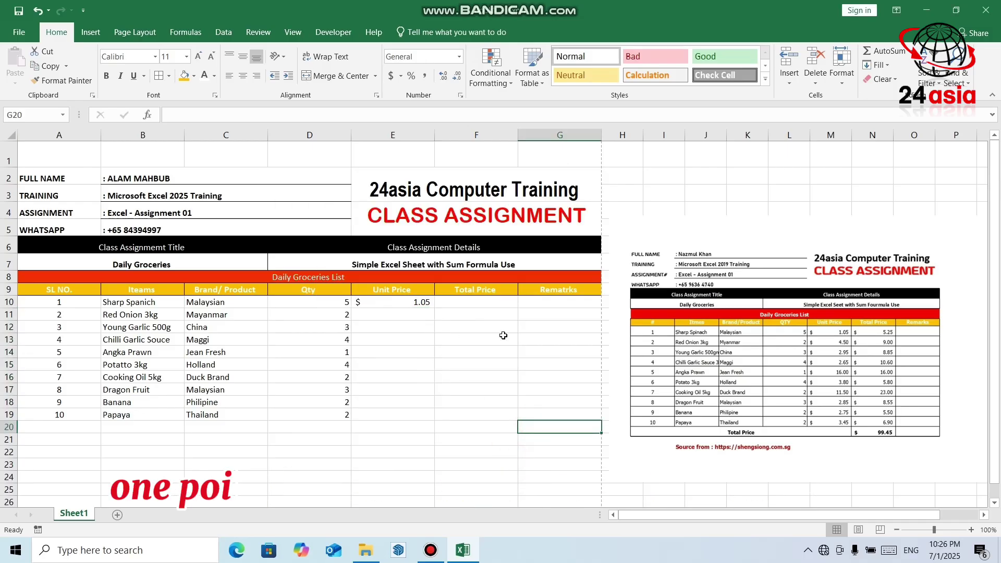
Step: Type the remaining unit prices into E11:E19, from 4.50 down to 3.45 for Papaya
click(413, 313)
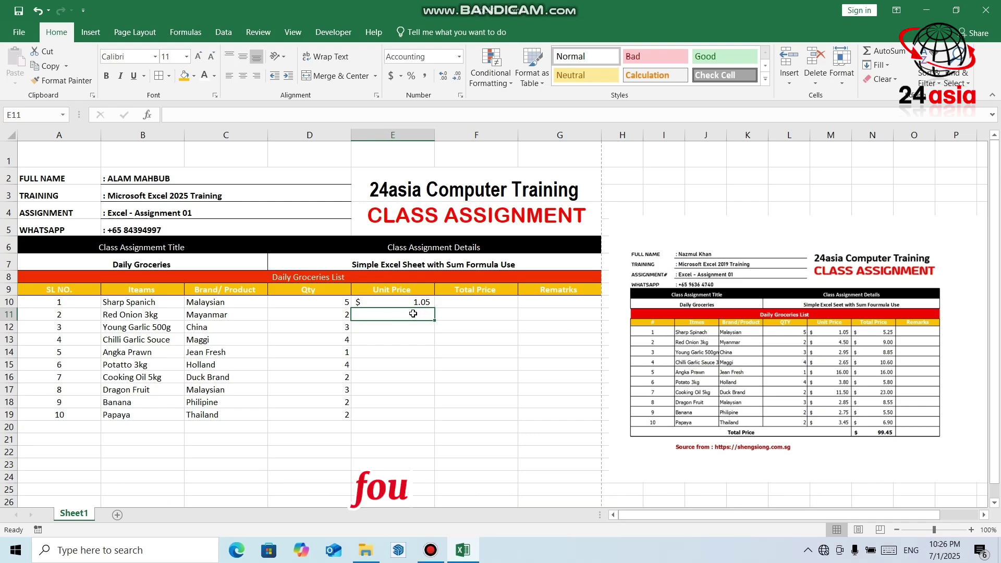
text(4.50)
key(Return)
text(2.95)
key(Return)
text(2.65)
key(Return)
text(16)
key(Return)
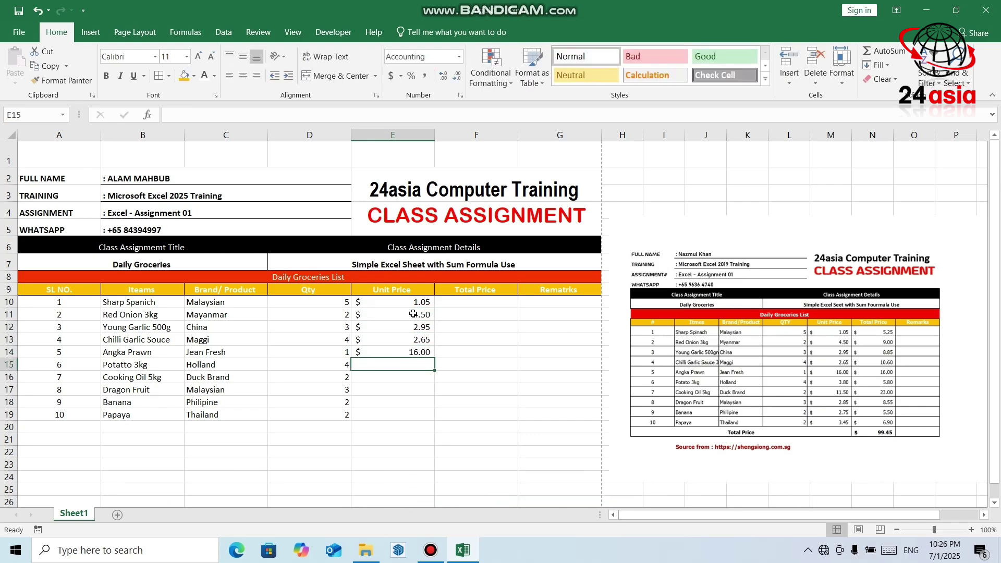
text(2.85)
key(Return)
text(2.75)
key(Return)
text(3.45)
click(559, 390)
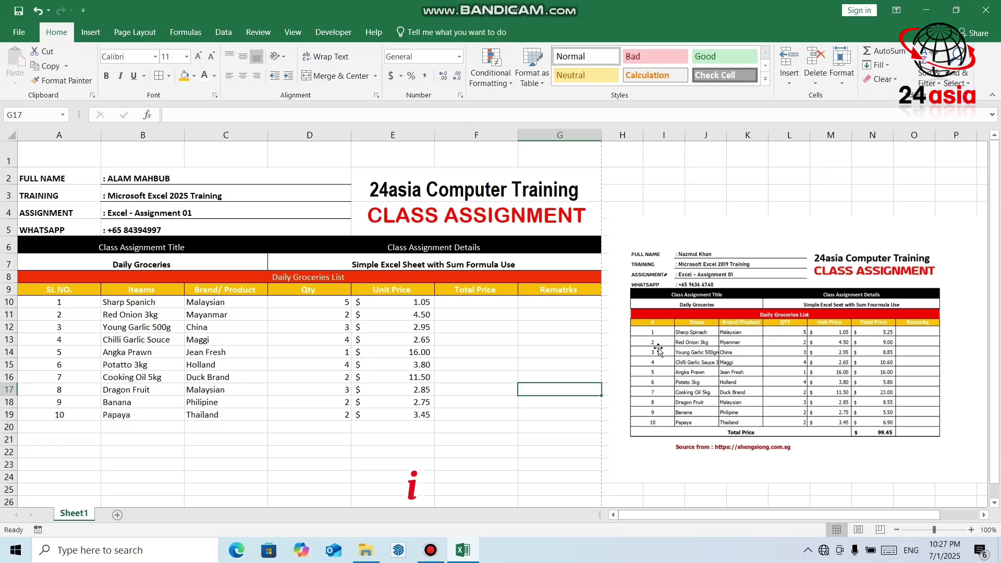
Step: Apply dollar Accounting number format to the empty Total Price range F10:F19
click(479, 305)
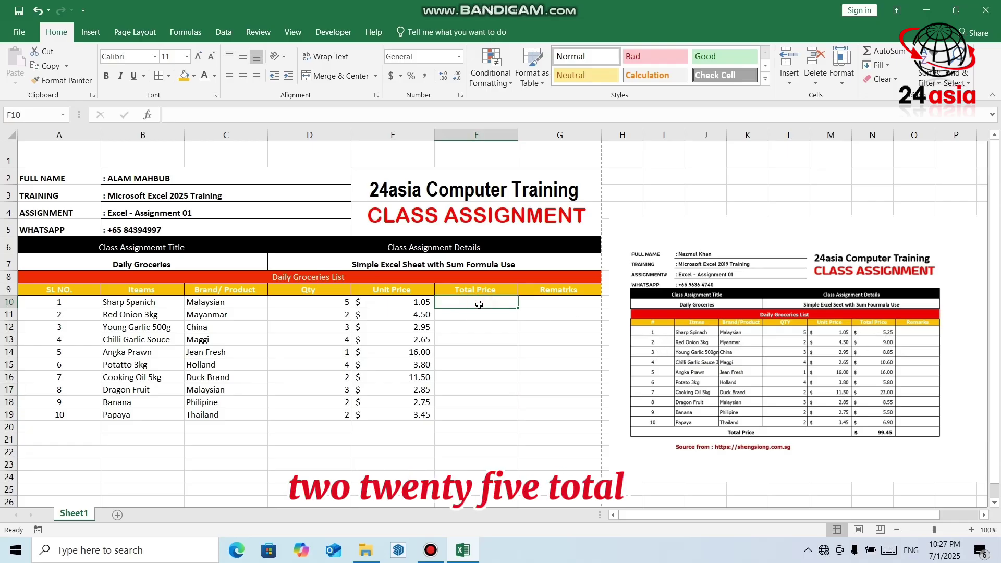
drag(491, 310, 481, 414)
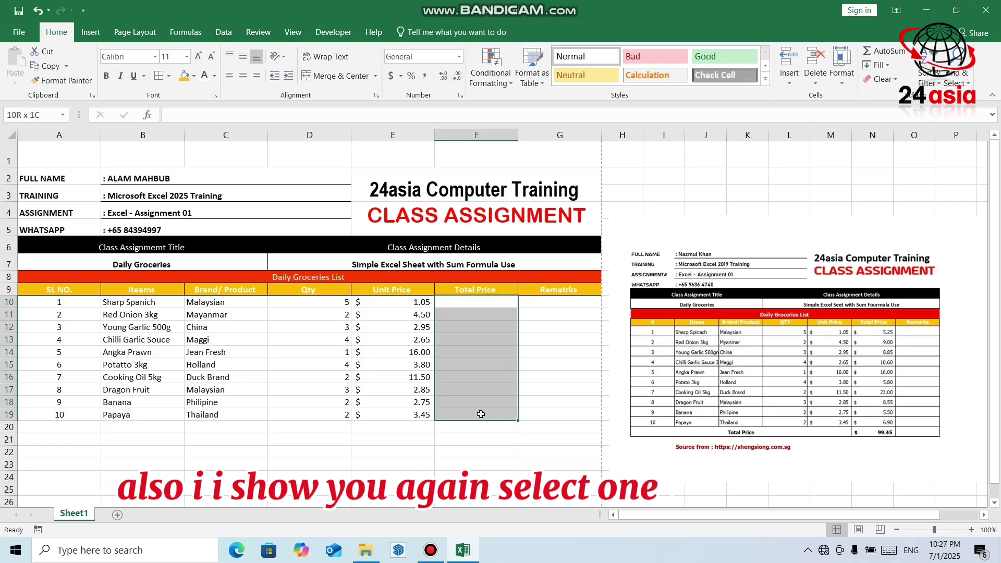
right_click(477, 314)
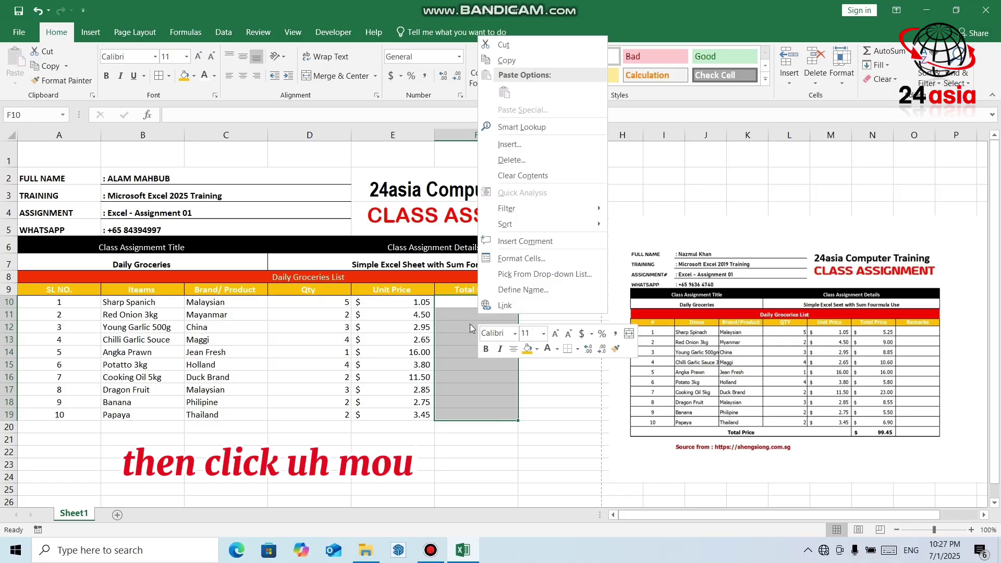
click(517, 258)
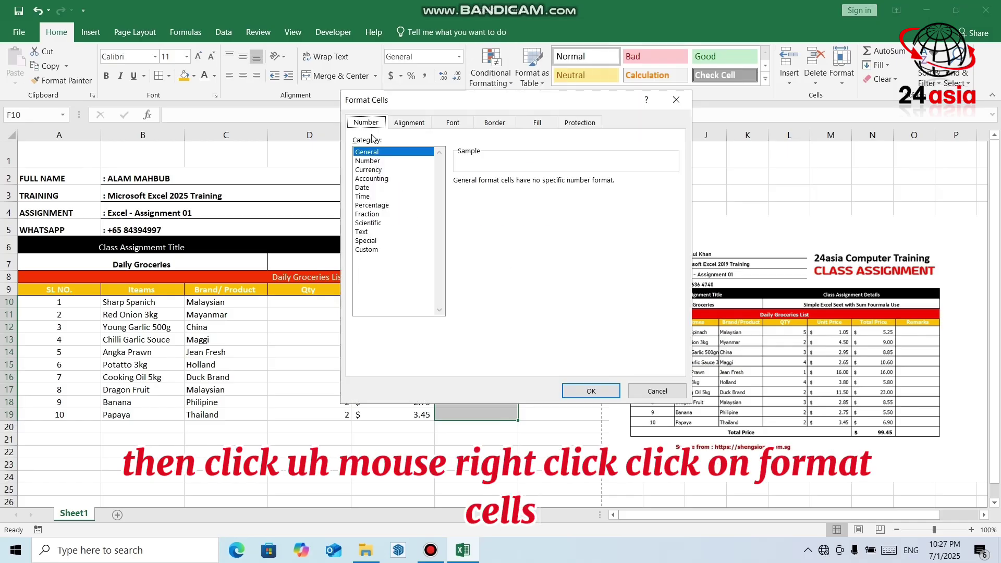
click(372, 178)
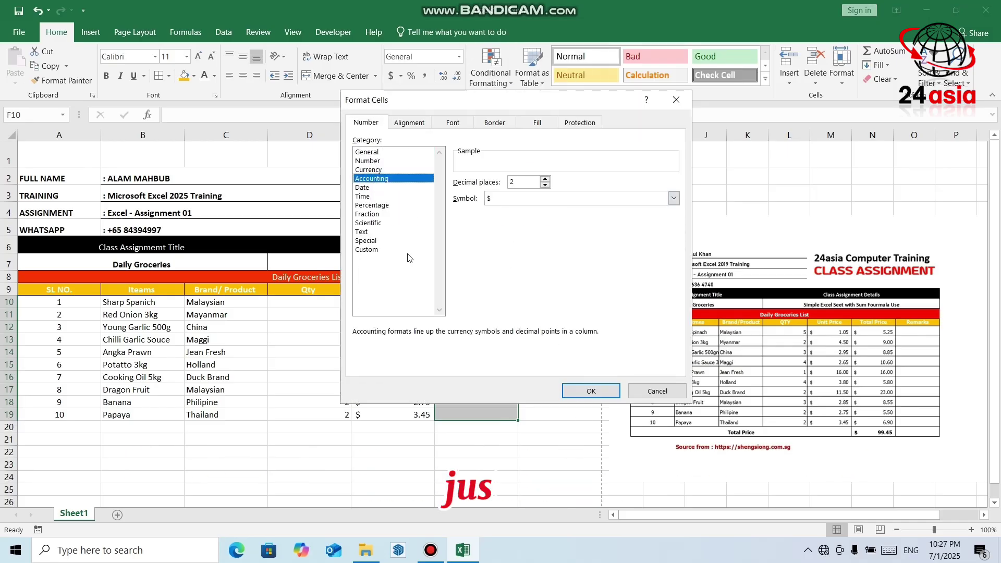
click(592, 391)
click(513, 451)
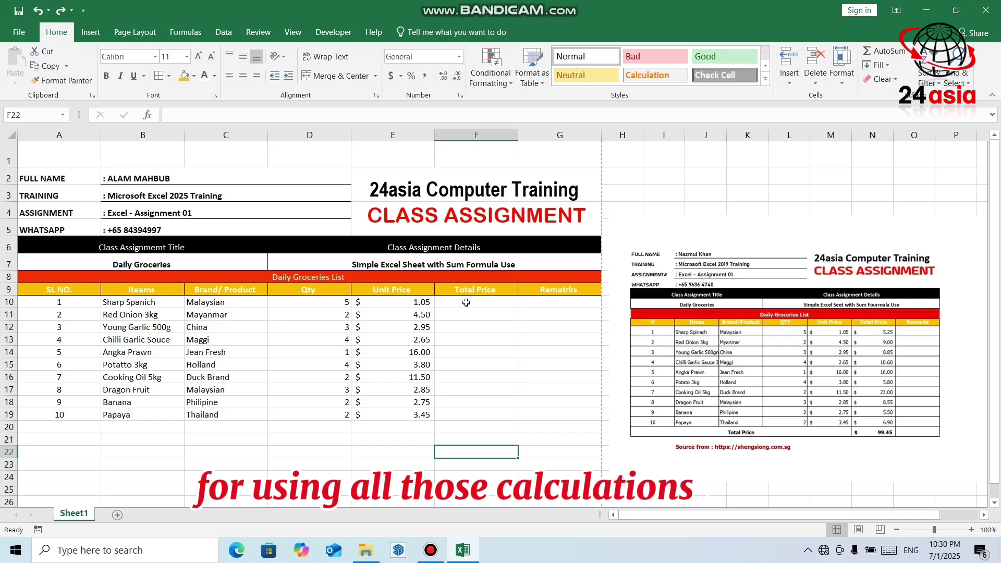
Step: Enter =sum(D10*E10) in F10, giving Sharp Spanich a total of $ 5.25
click(346, 303)
click(396, 303)
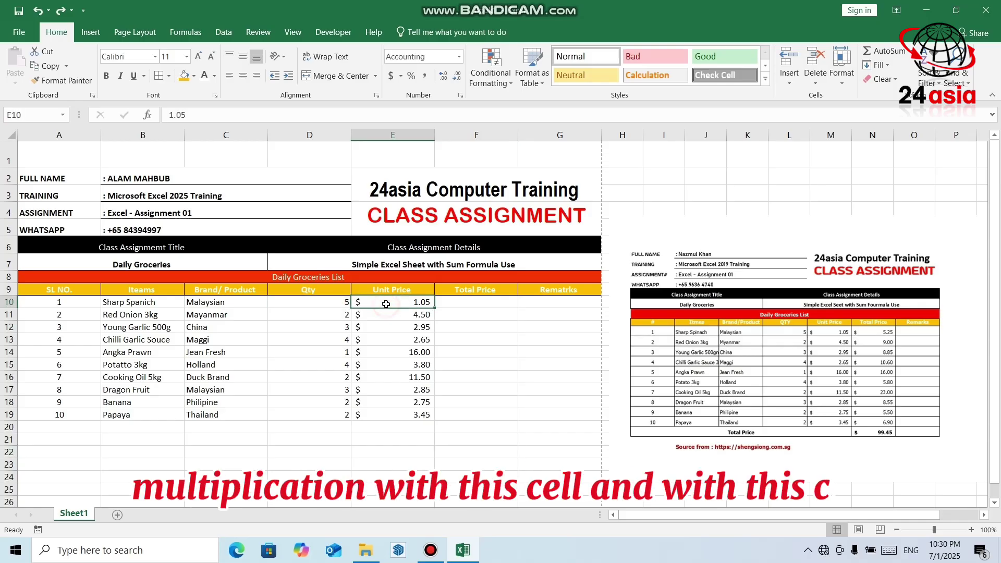
click(462, 301)
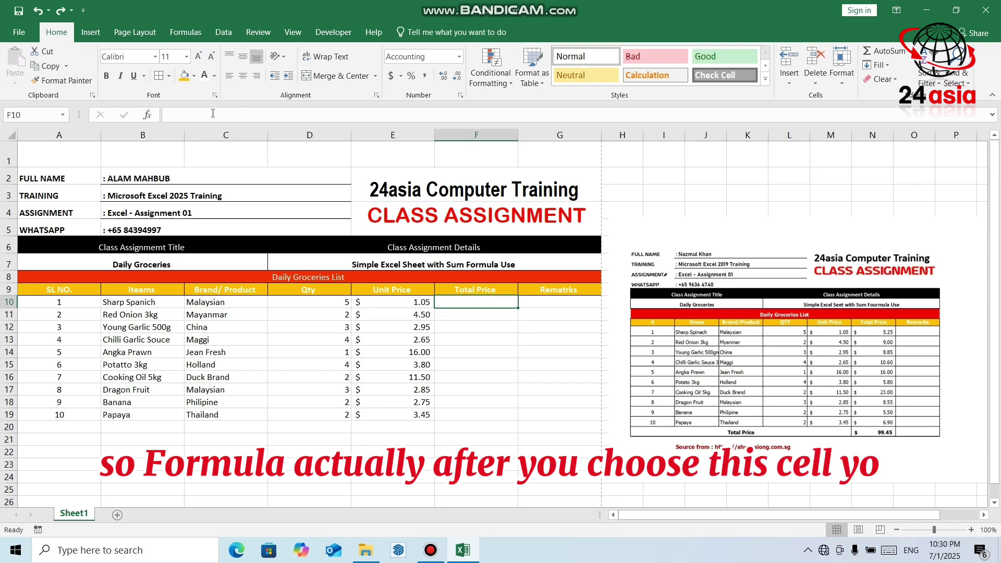
click(181, 113)
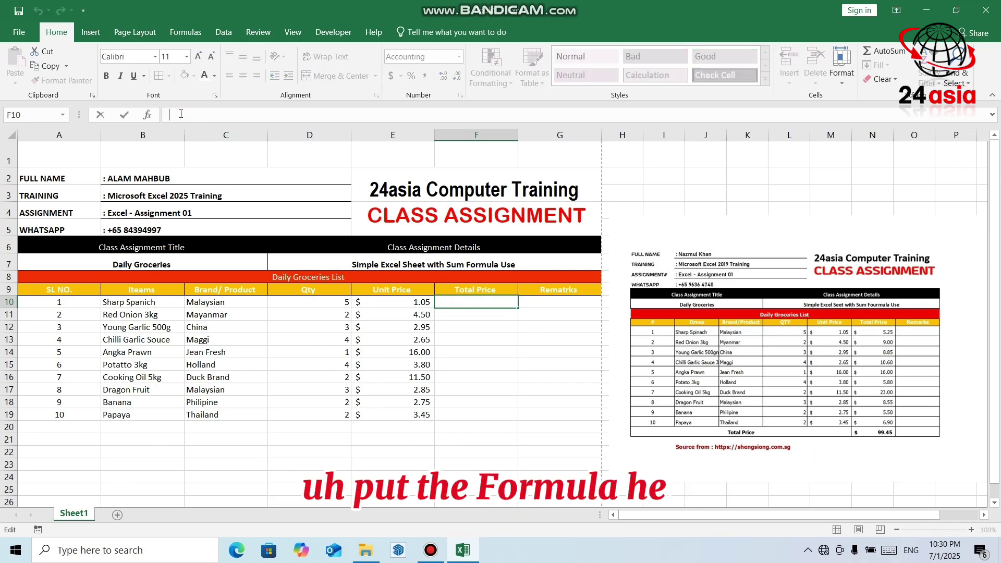
text(=)
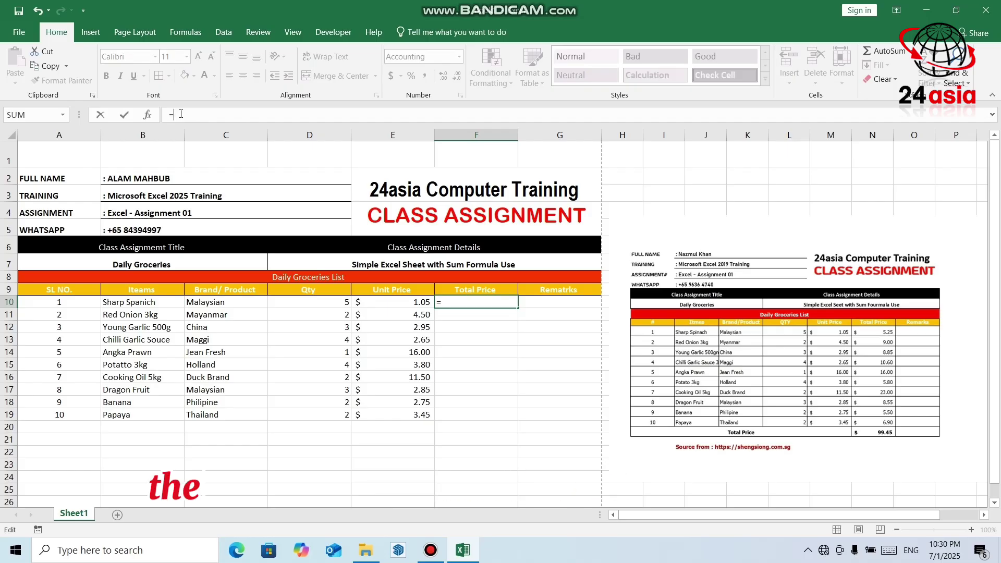
text(sum)
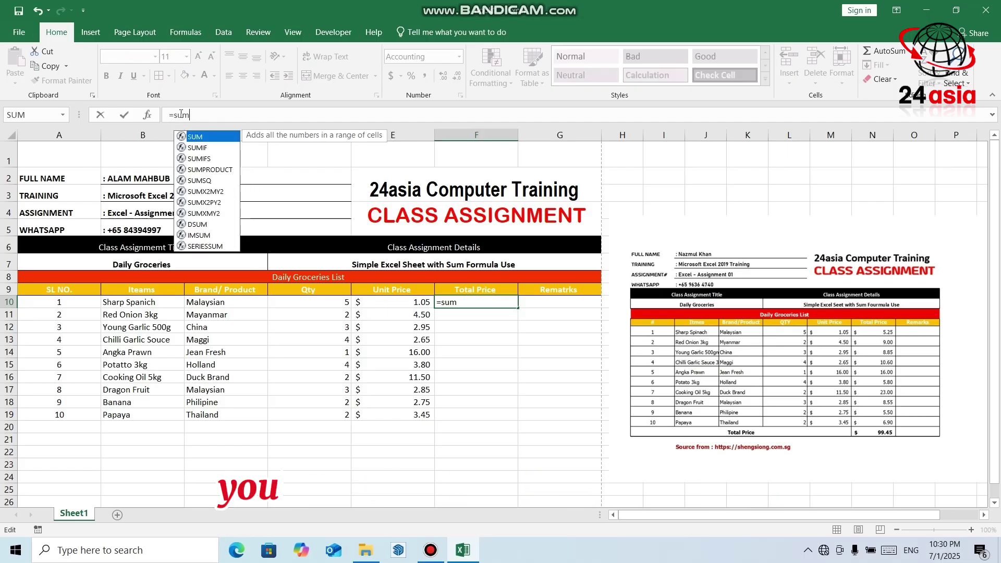
text(()
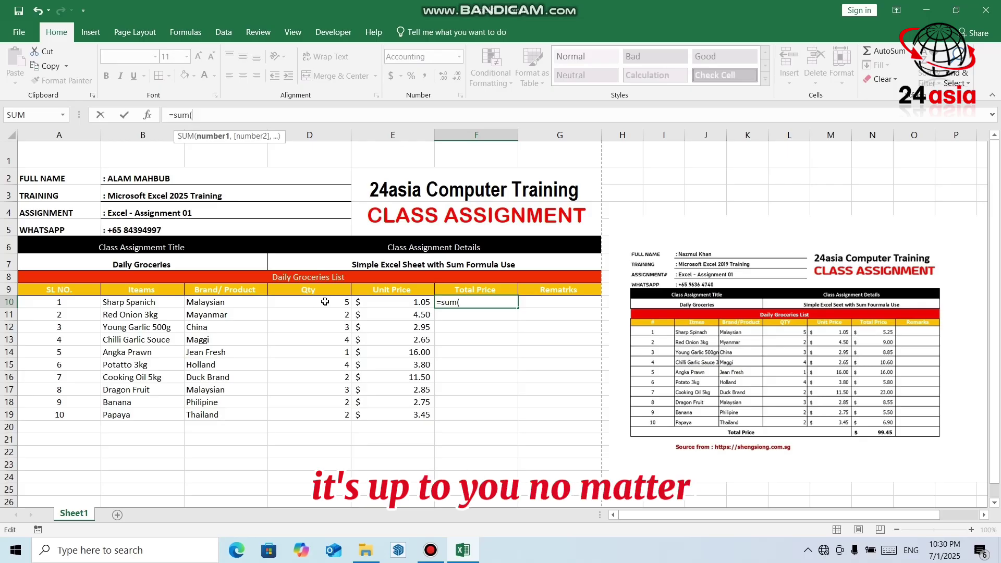
click(324, 302)
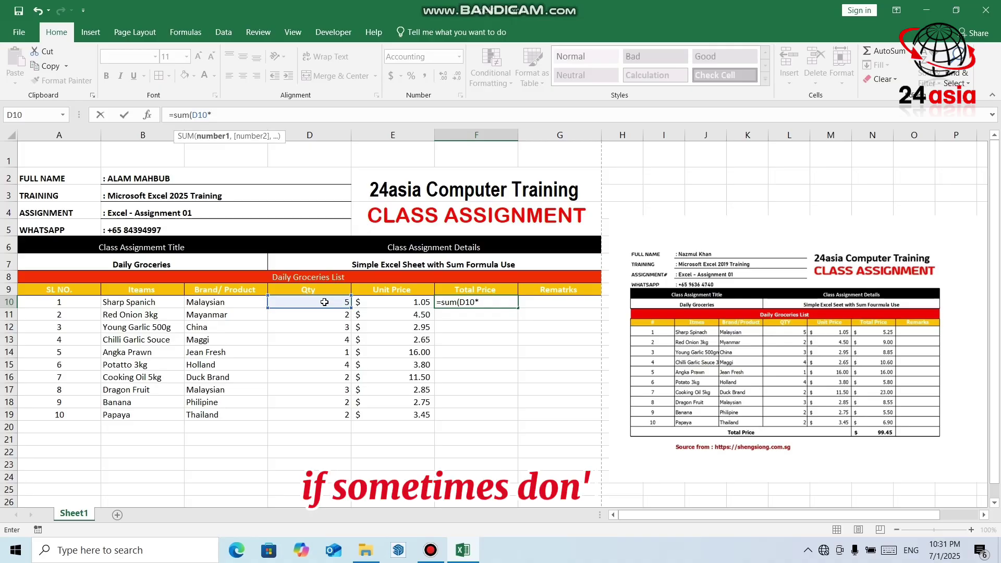
click(401, 303)
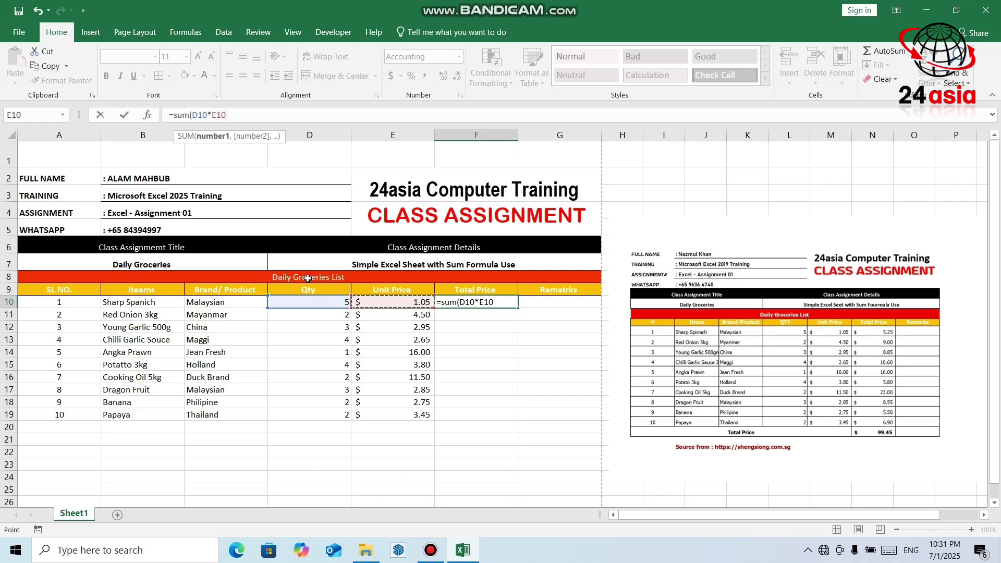
drag(322, 133, 560, 135)
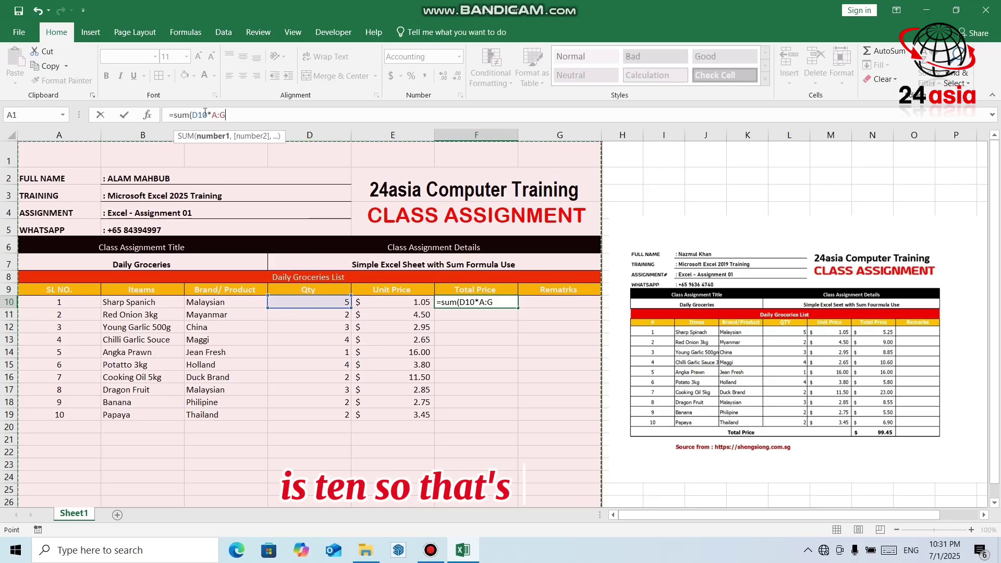
click(376, 302)
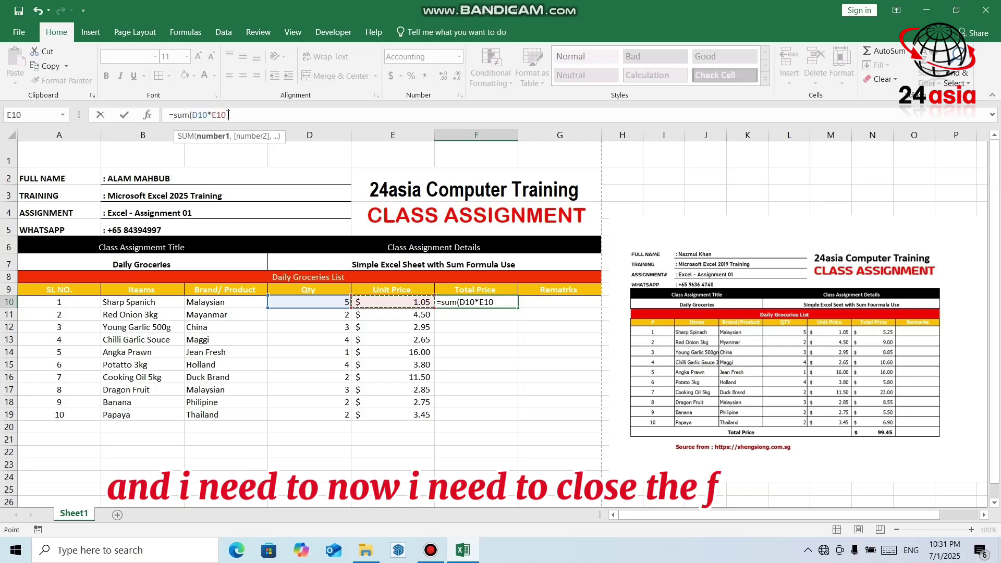
text())
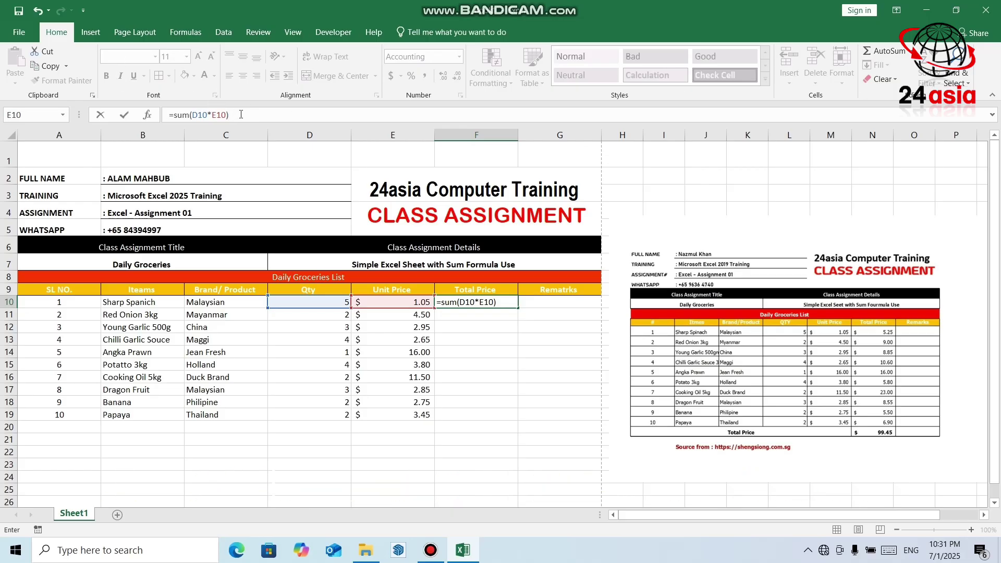
key(Return)
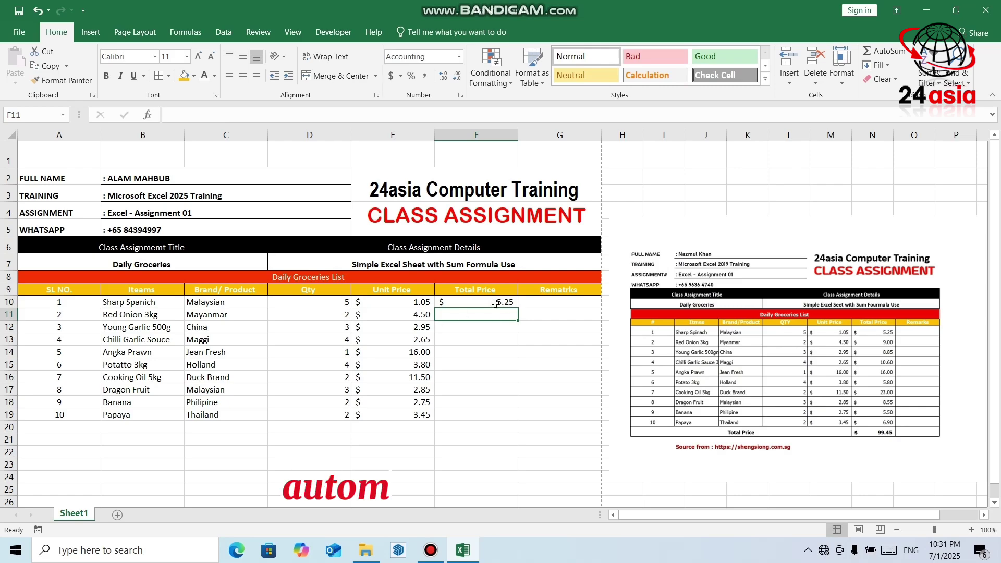
Step: Undo a premature fill-down and enter =sum(D11*E11) in F11 for Red Onion
click(501, 303)
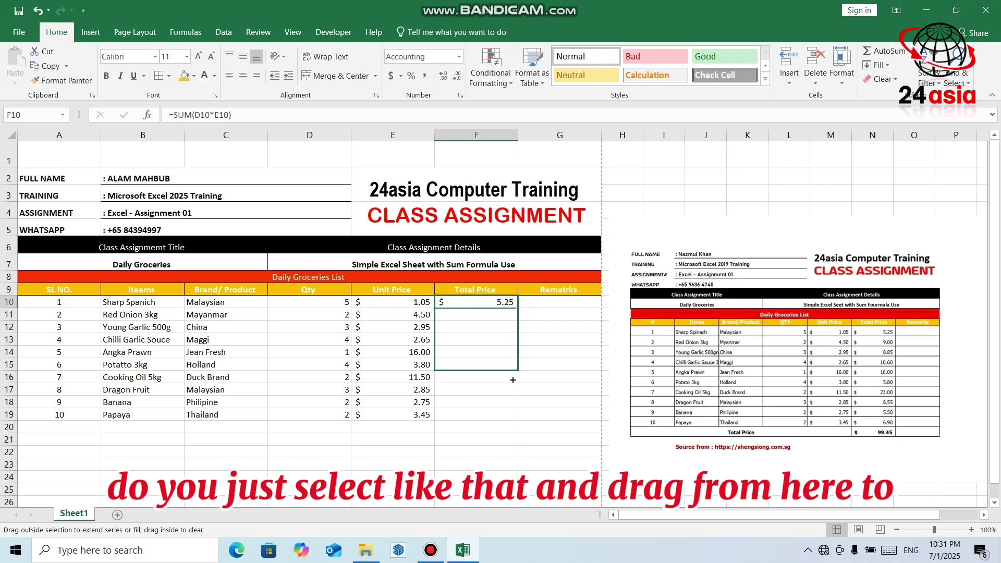
drag(513, 380, 516, 418)
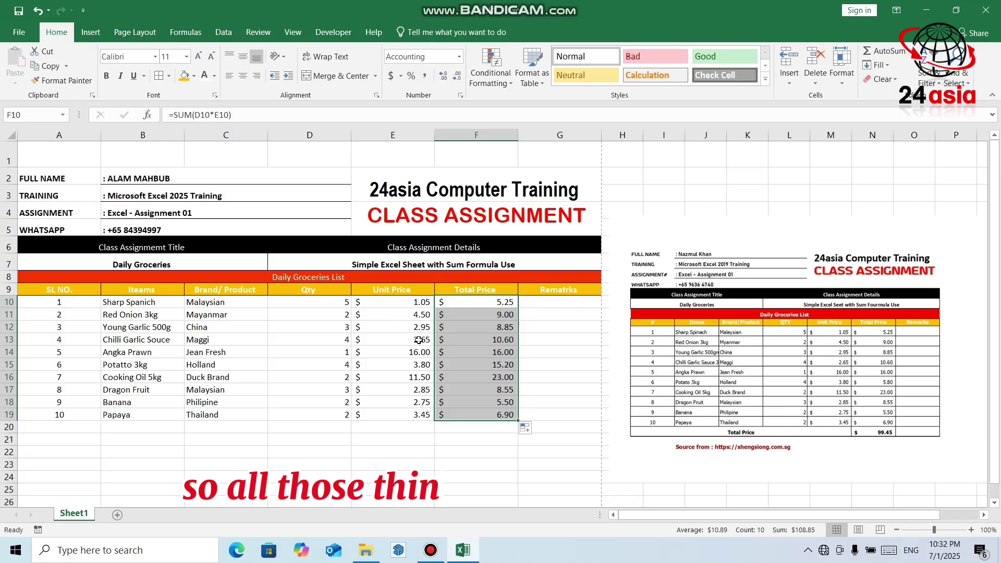
key(ctrl+z)
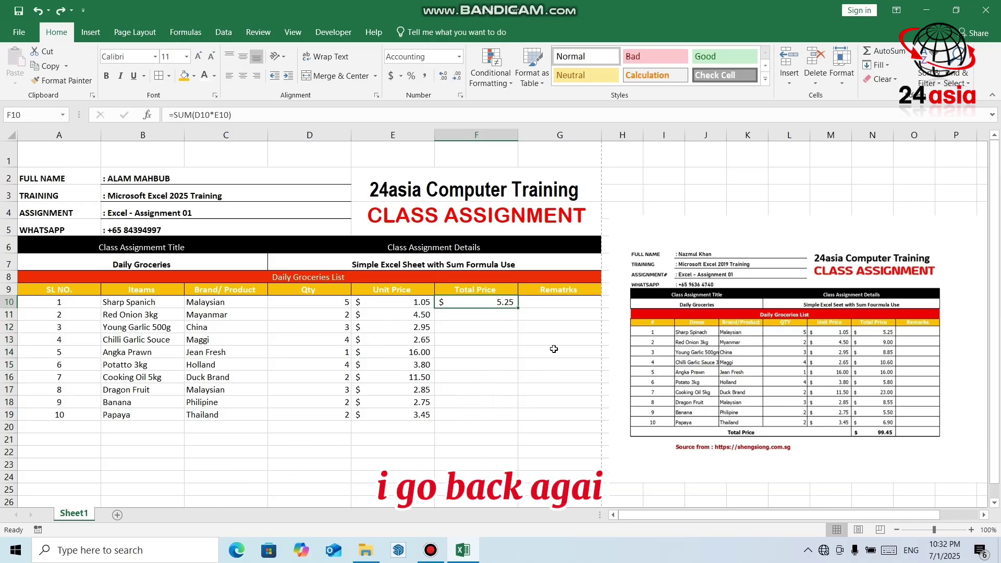
click(451, 315)
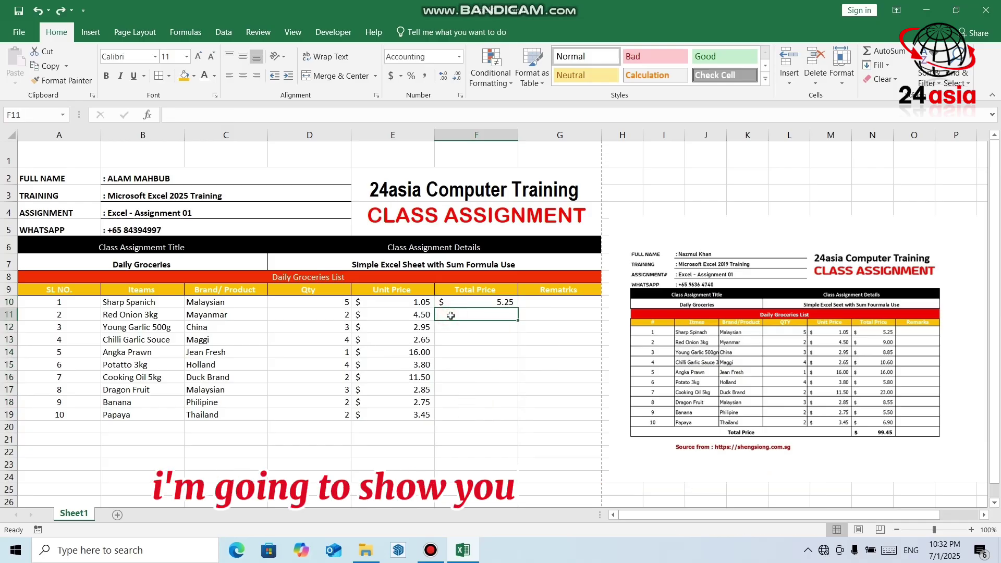
click(336, 315)
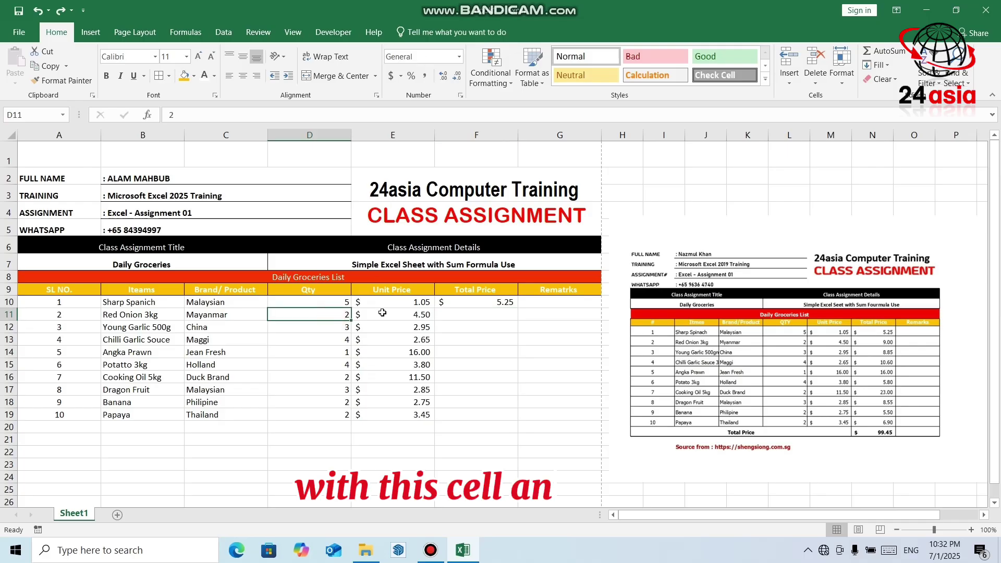
click(384, 315)
click(461, 314)
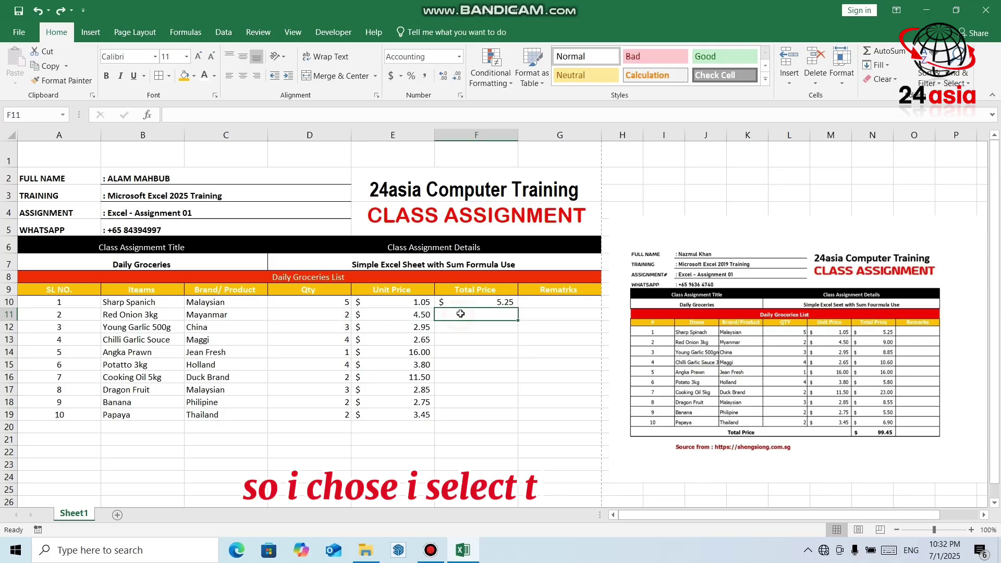
click(182, 115)
text(=)
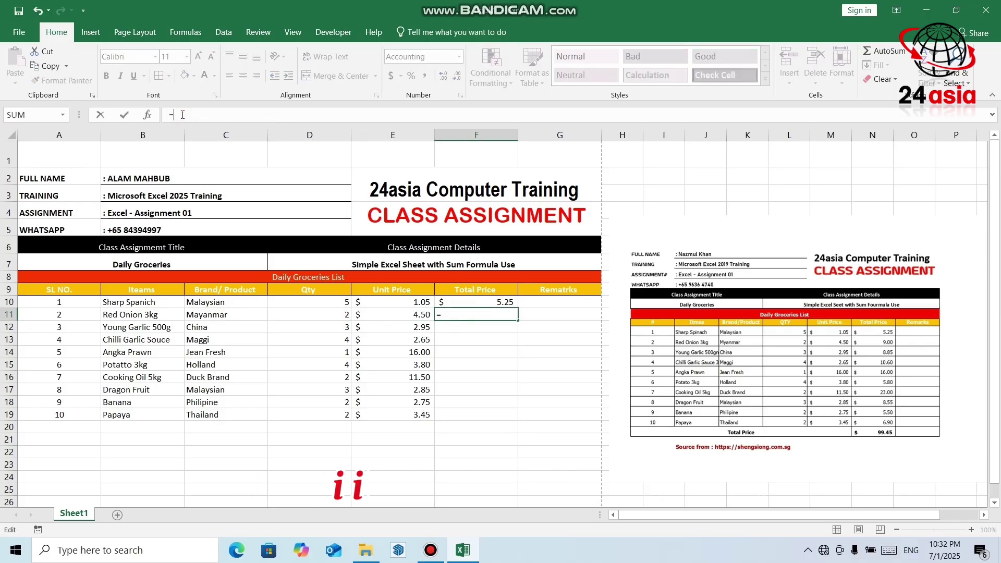
text(sum()
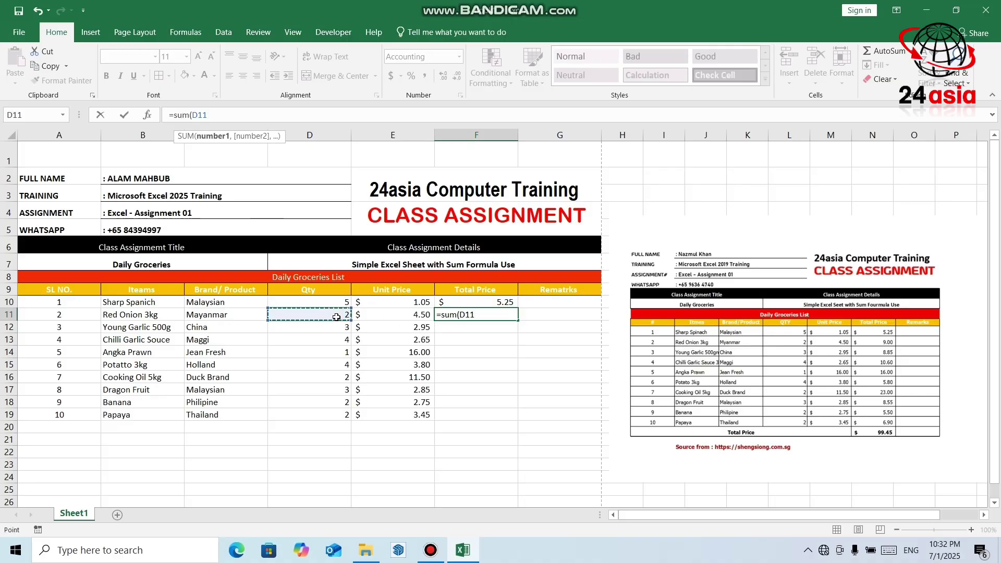
text(*)
click(398, 315)
text())
key(Return)
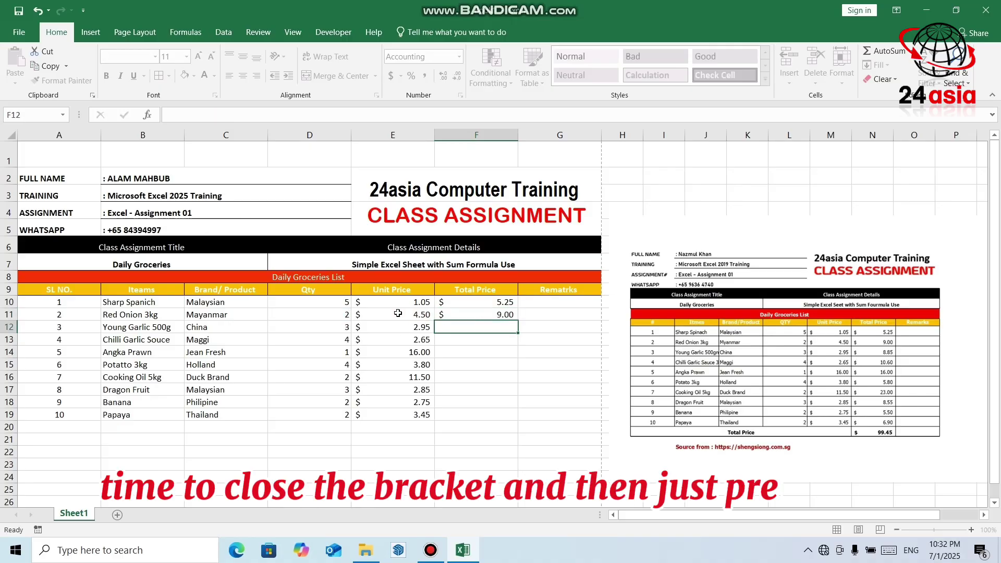
Step: Copy F11's total formula down to F19, ending at $ 6.90 for Papaya
click(484, 317)
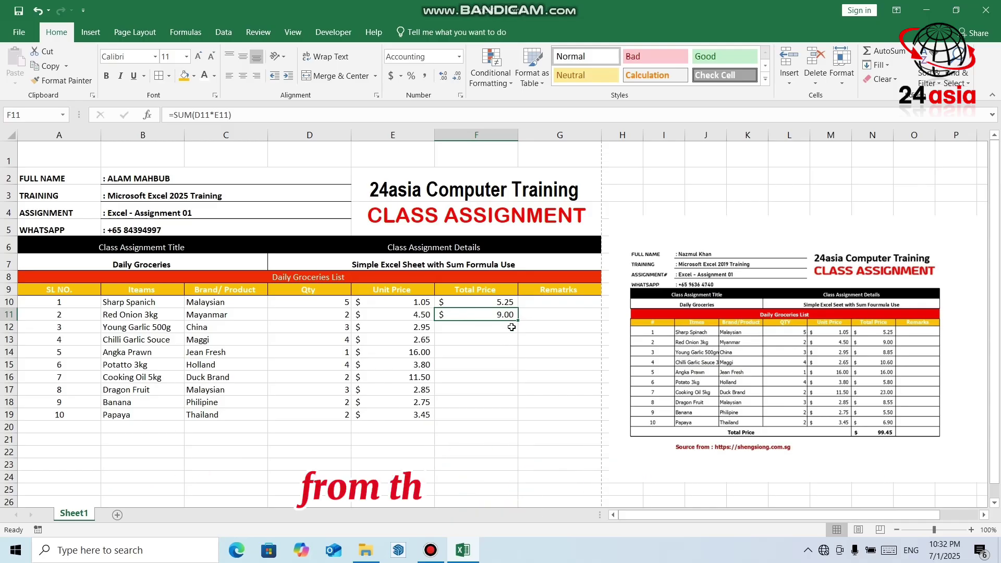
drag(518, 322, 517, 420)
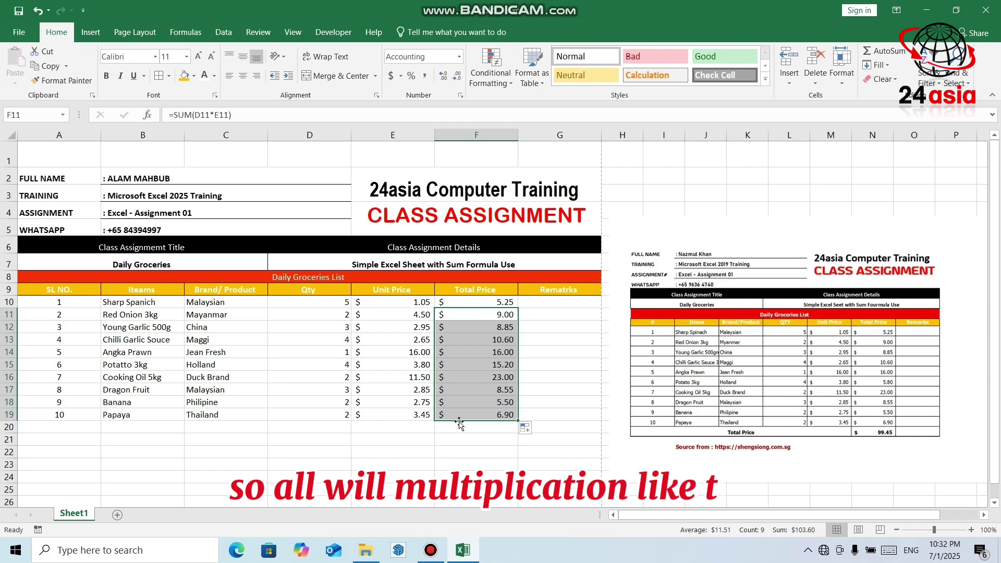
click(484, 416)
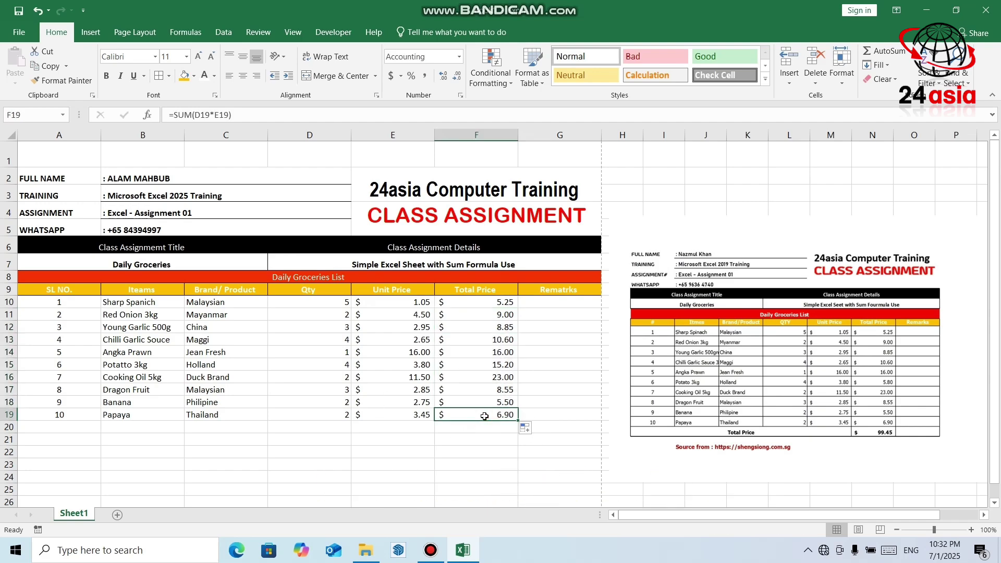
Step: Check the copied Total Price formulas in F19 and F17 against the reference image
click(476, 353)
click(483, 392)
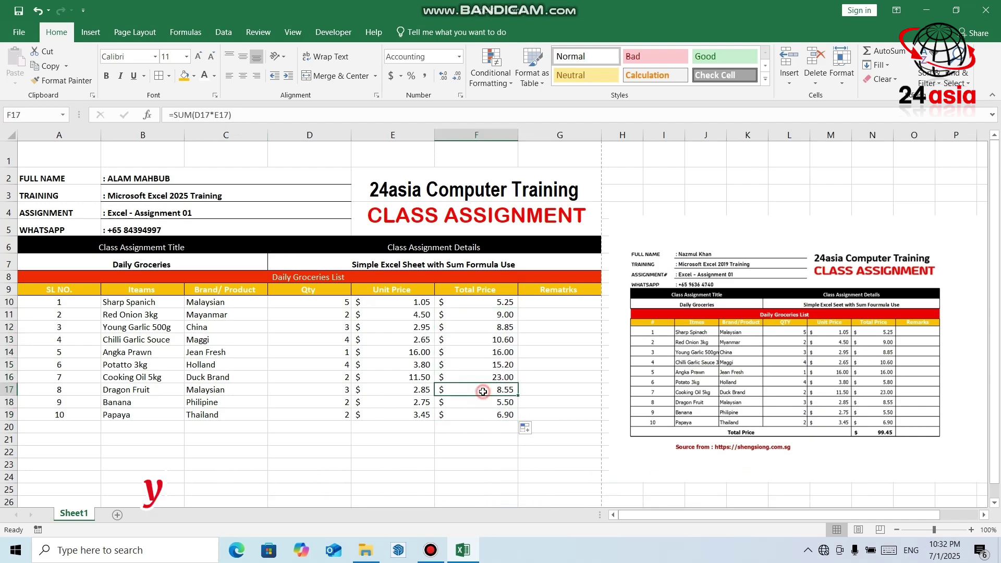
click(552, 376)
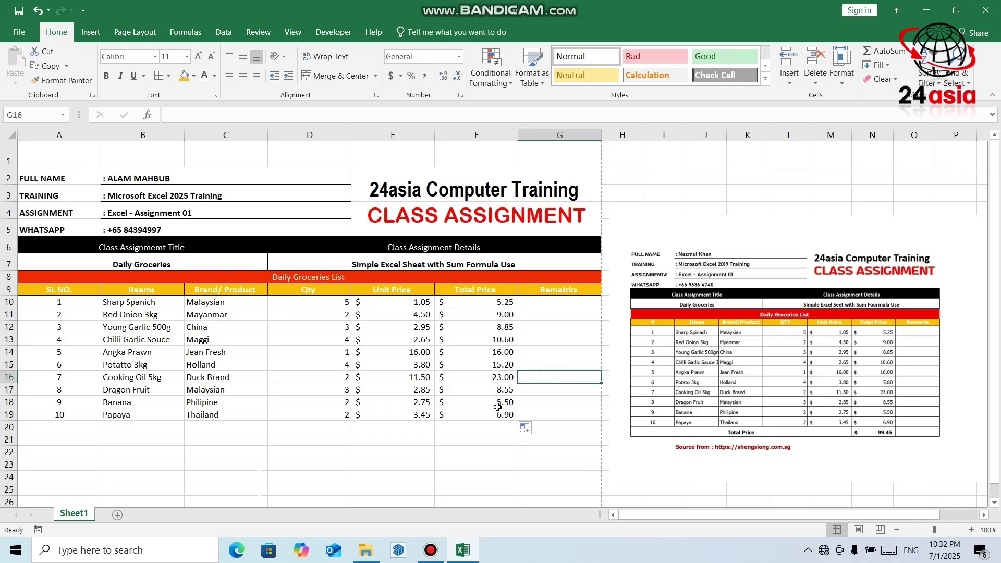
click(678, 446)
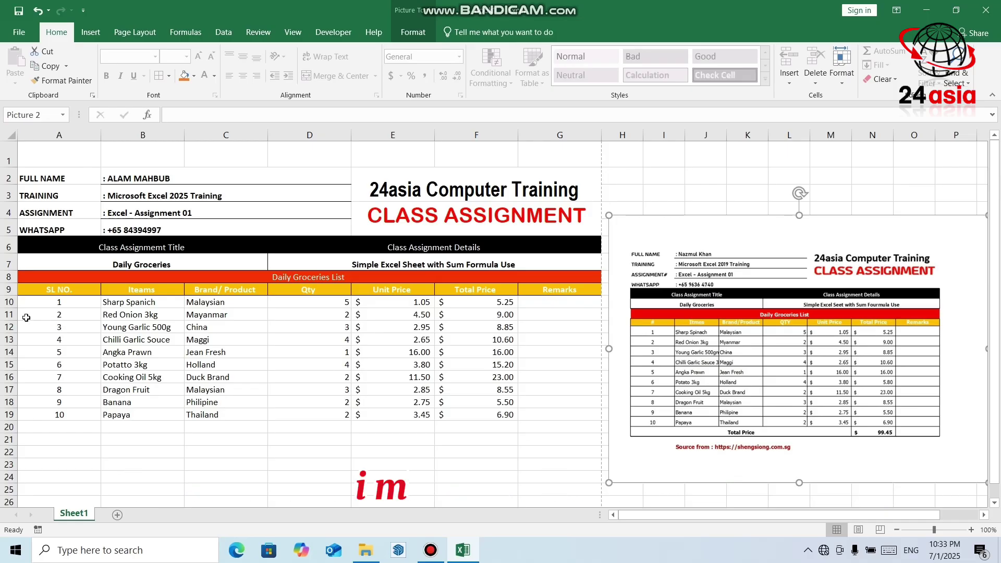
Step: Select the item table rows, then pick F20 for the grand total
drag(29, 306, 545, 413)
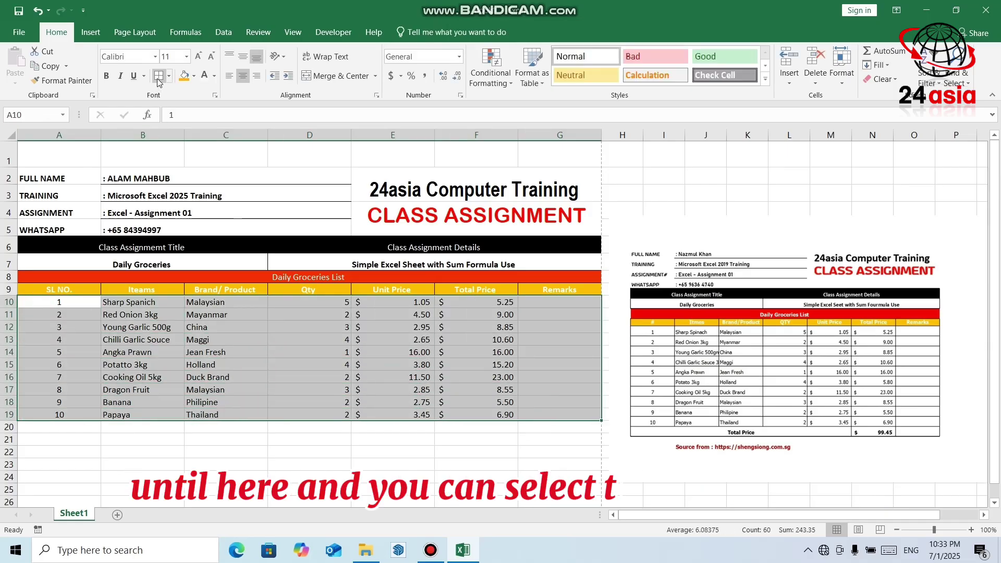
click(309, 440)
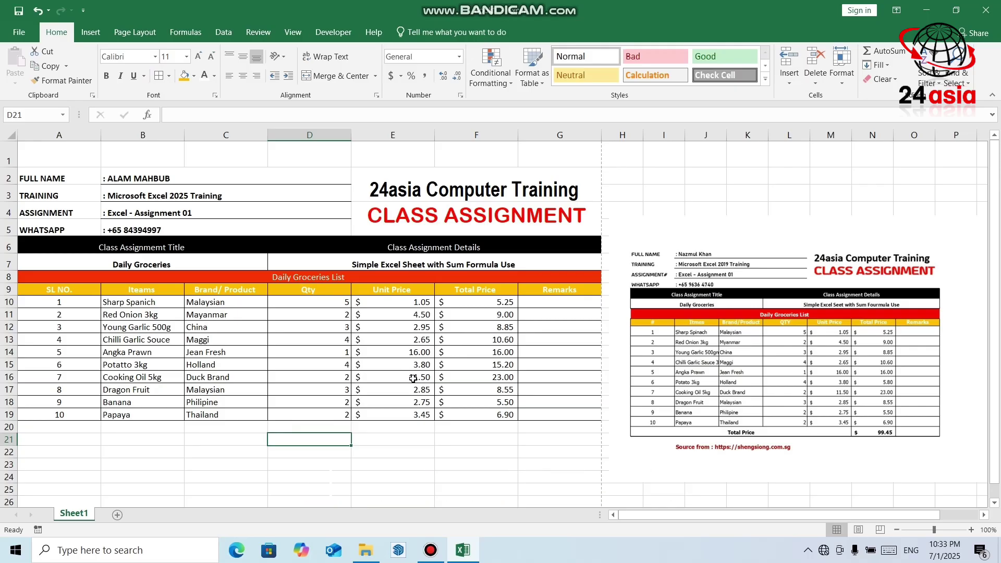
scroll(443, 385, down, 1)
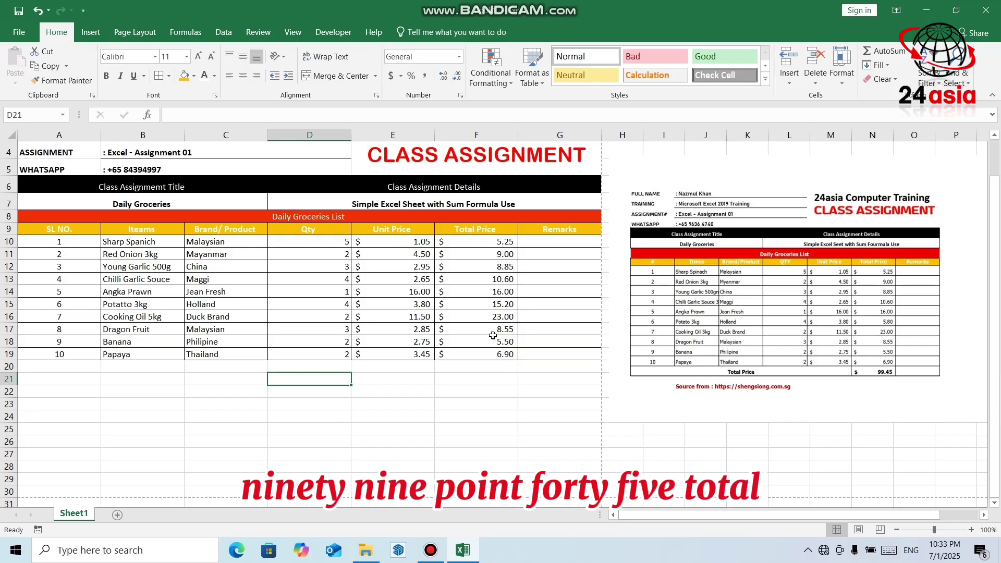
click(468, 371)
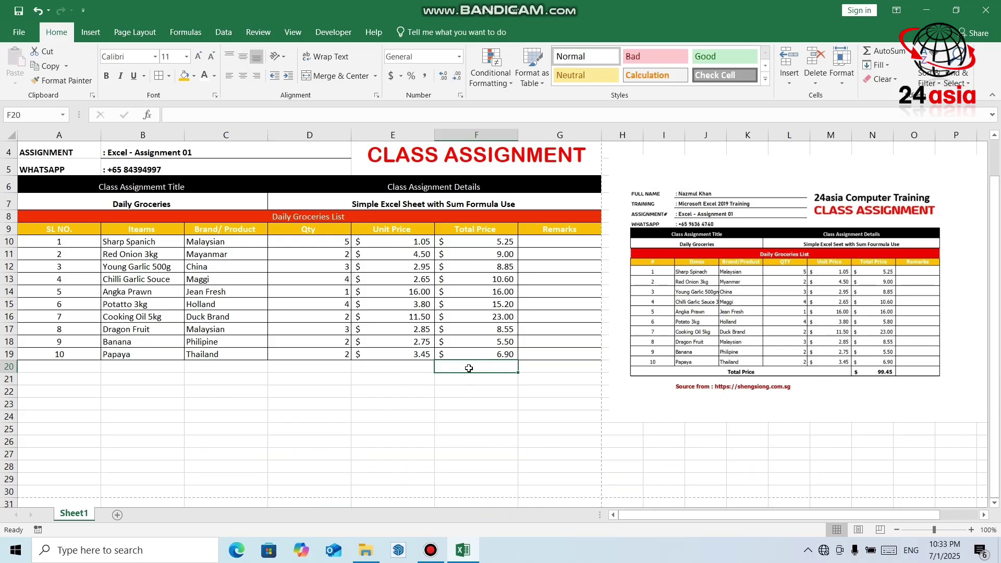
Step: Format cell F20 with the Accounting number format
right_click(468, 372)
click(514, 313)
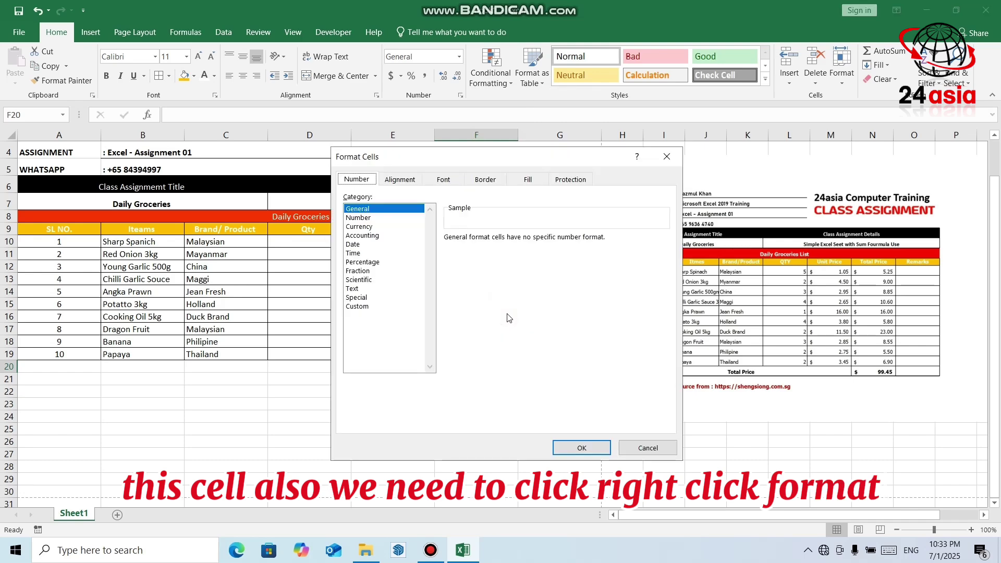
click(366, 235)
click(580, 448)
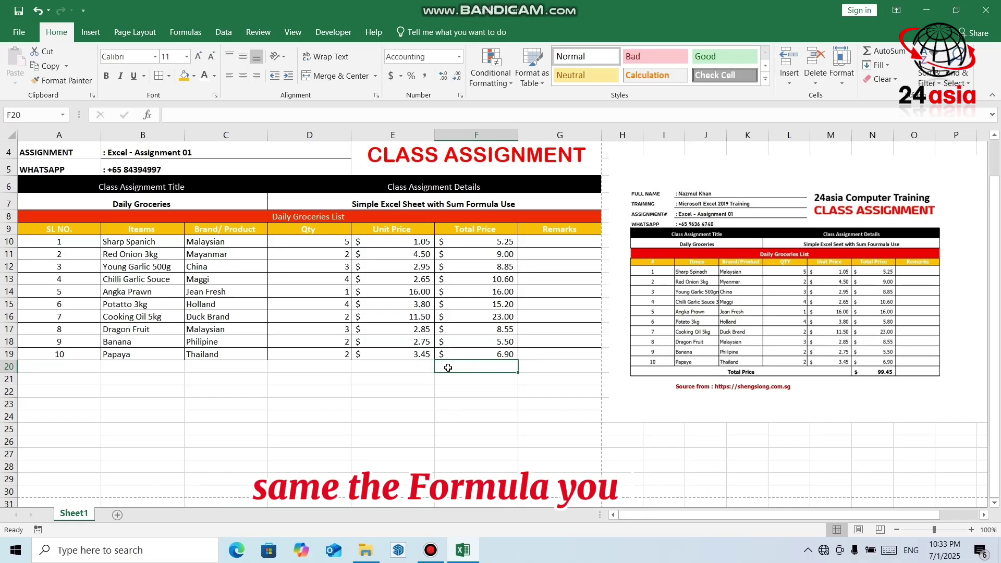
Step: Enter =SUM(F10:F19) in F20 to get the $108.85 grand total
click(195, 116)
text(=sum)
text(()
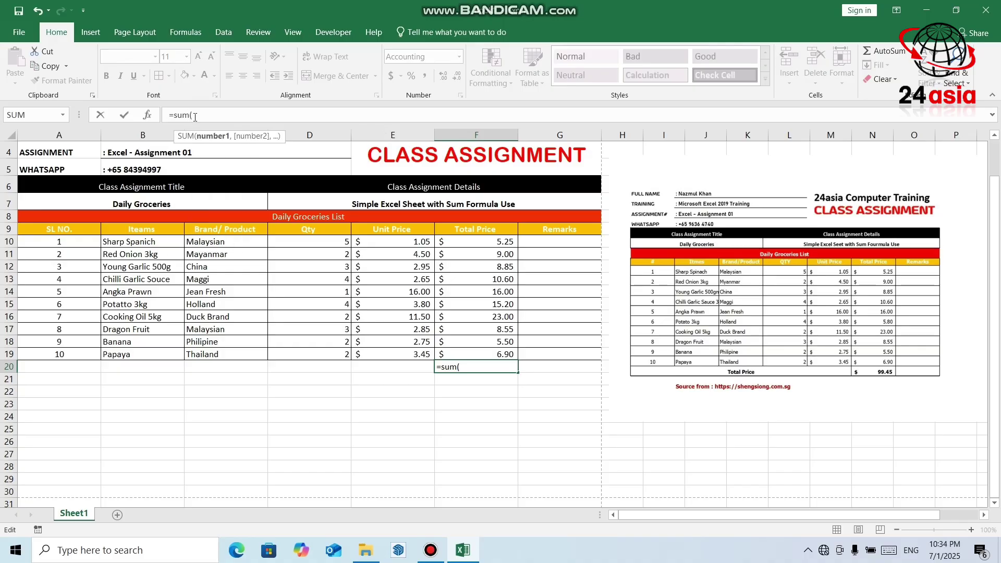
drag(462, 242, 462, 353)
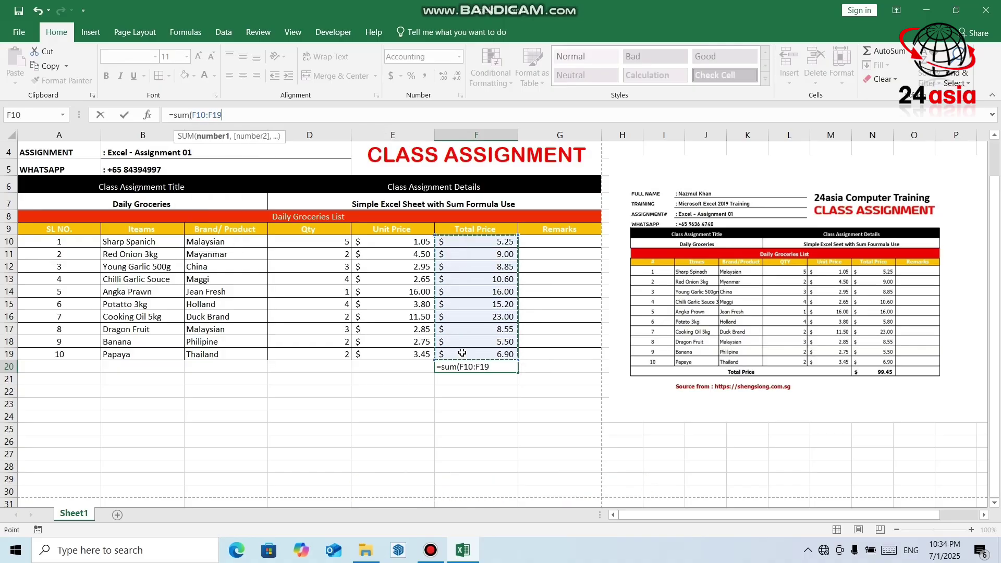
text())
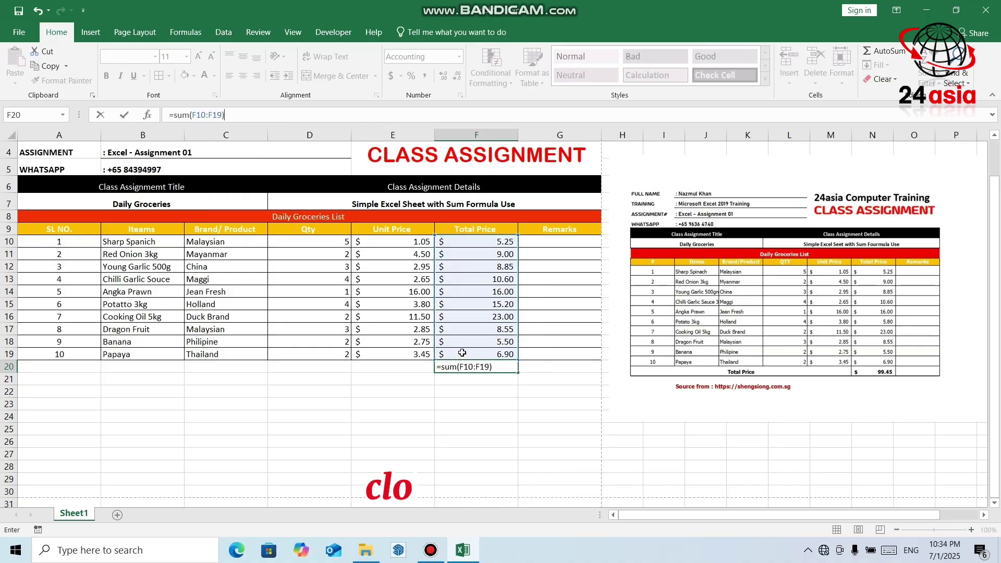
key(Return)
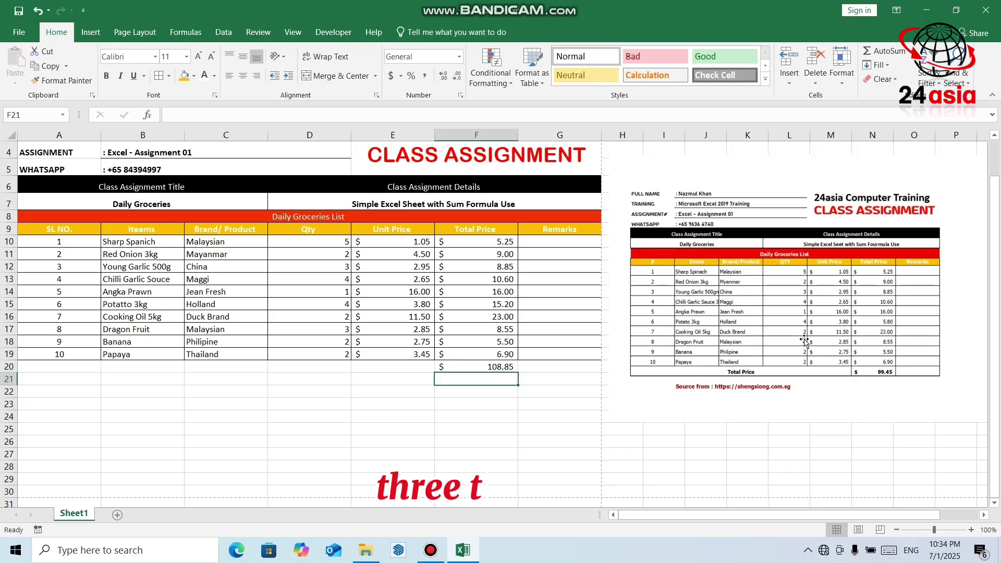
Step: Compare with the reference picture, then delete the grand total formula from F20
click(802, 313)
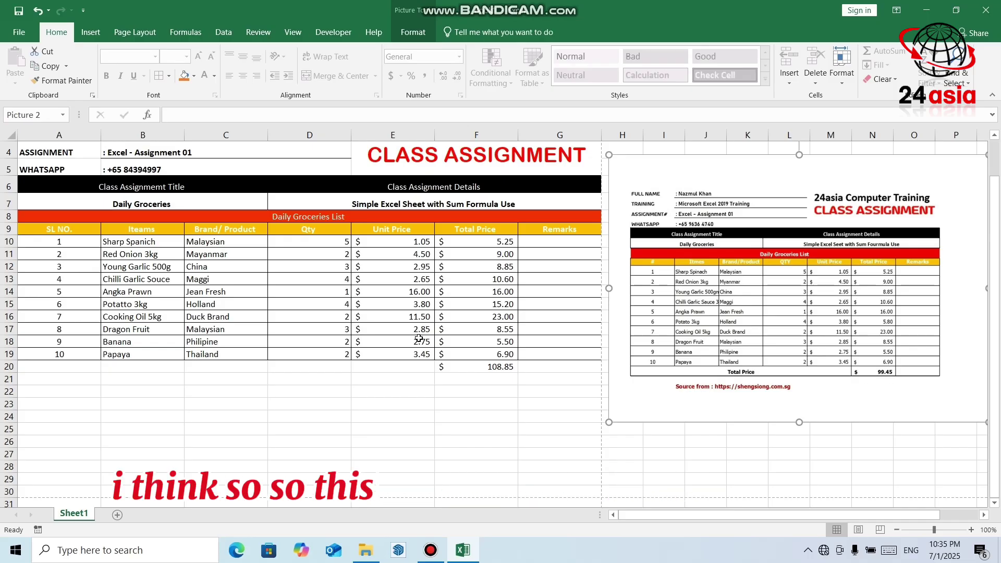
click(489, 369)
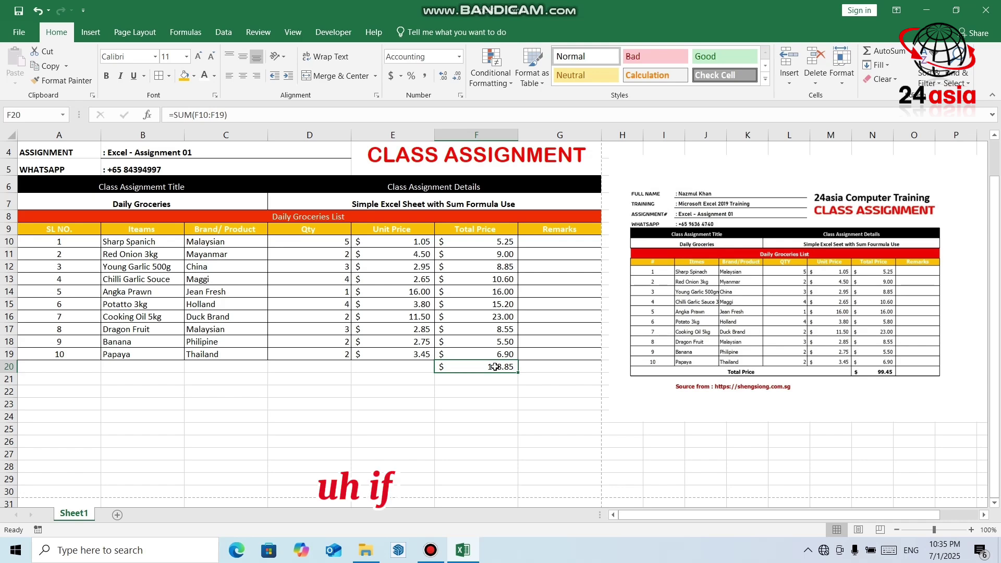
key(Delete)
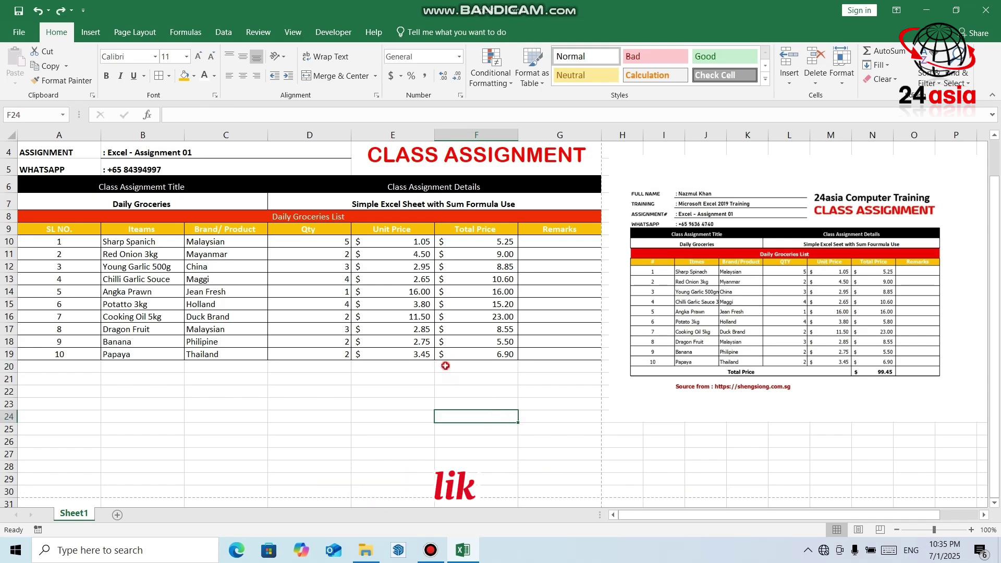
Step: Rebuild F20 as =SUM(F10+F11+…+F19), adding each item total to reach 108.85
text(=sum()
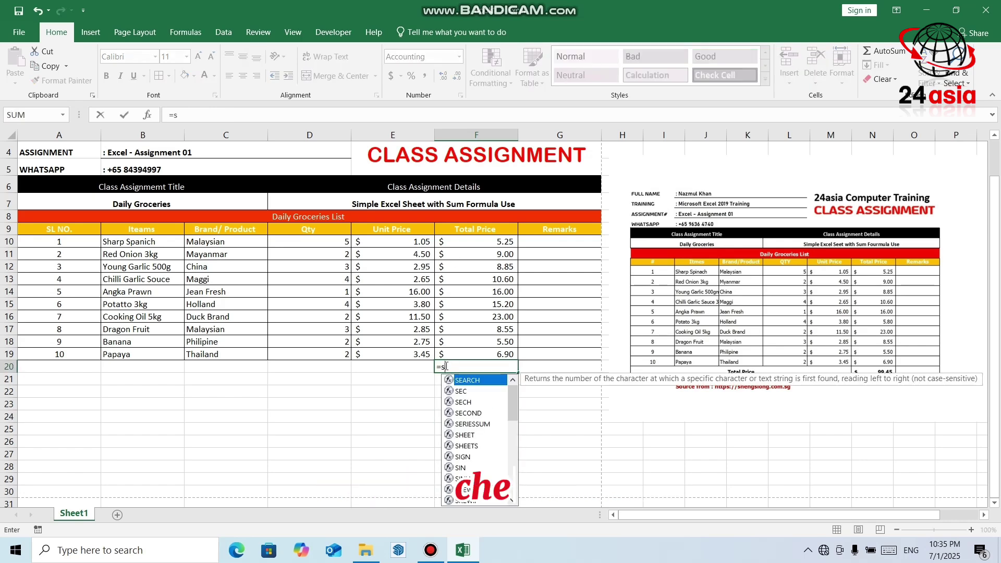
click(499, 244)
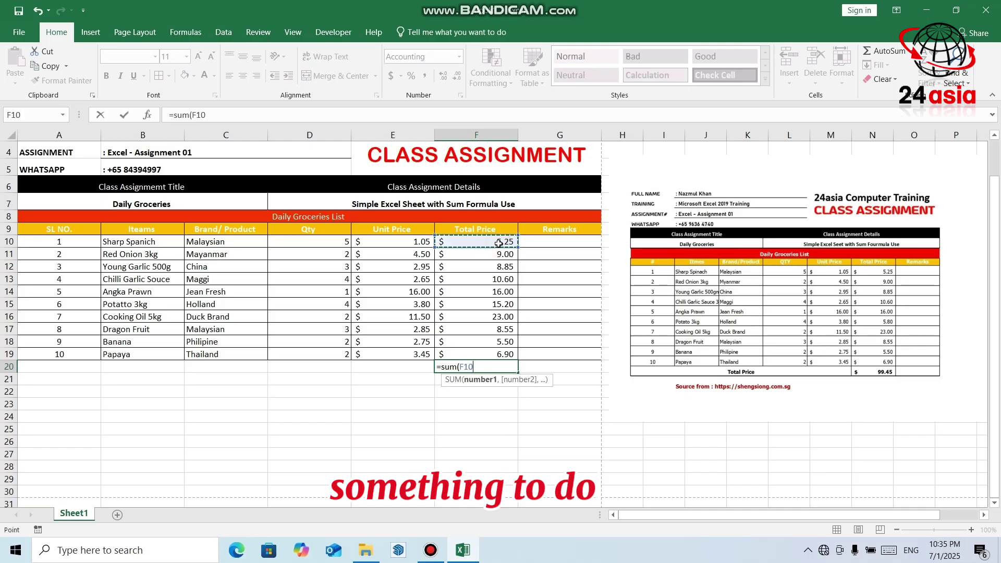
text(+)
click(496, 254)
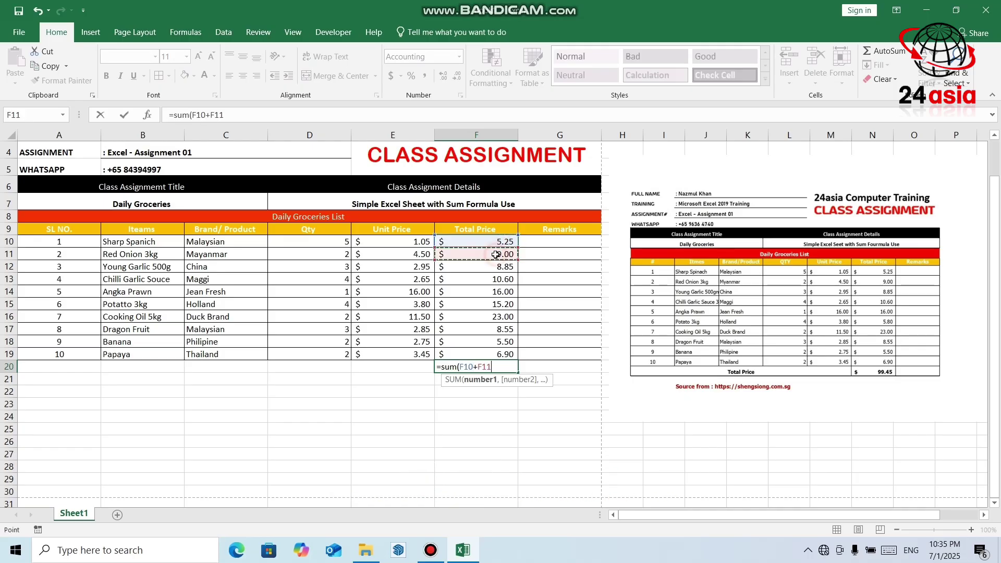
text(+)
click(499, 267)
text(+)
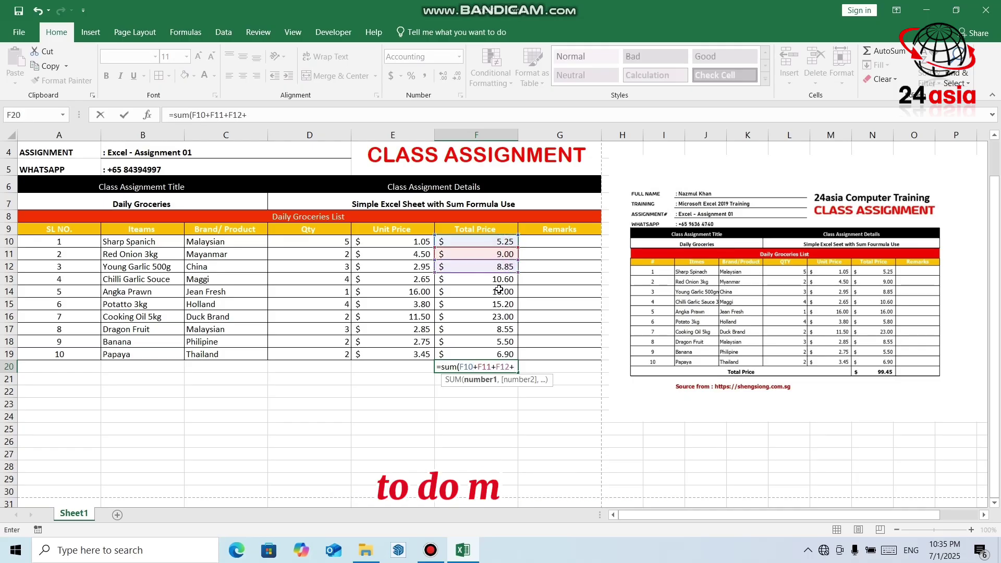
click(499, 279)
text(+)
click(501, 292)
text(+)
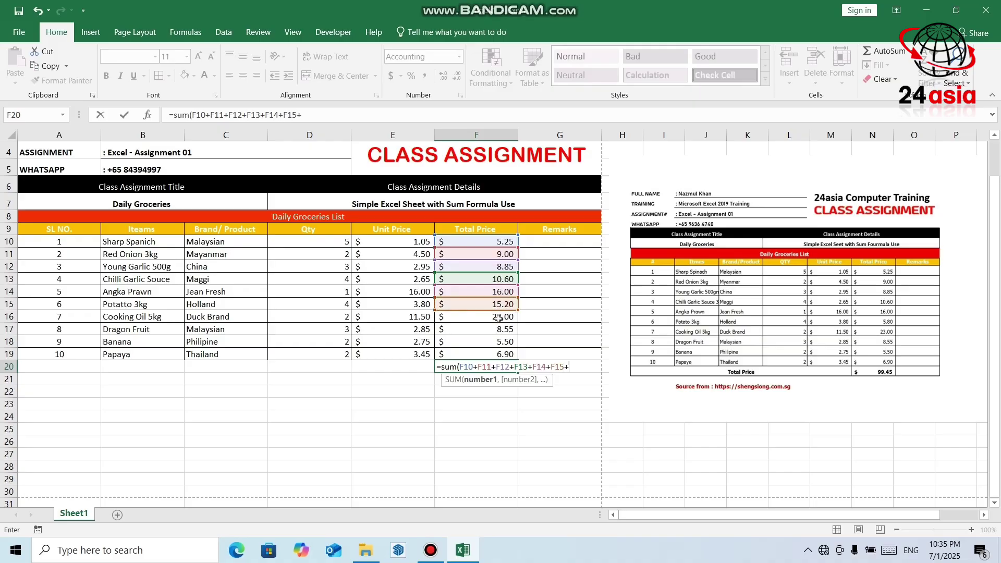
click(499, 318)
text(+)
click(498, 330)
text(+)
click(496, 343)
text(+)
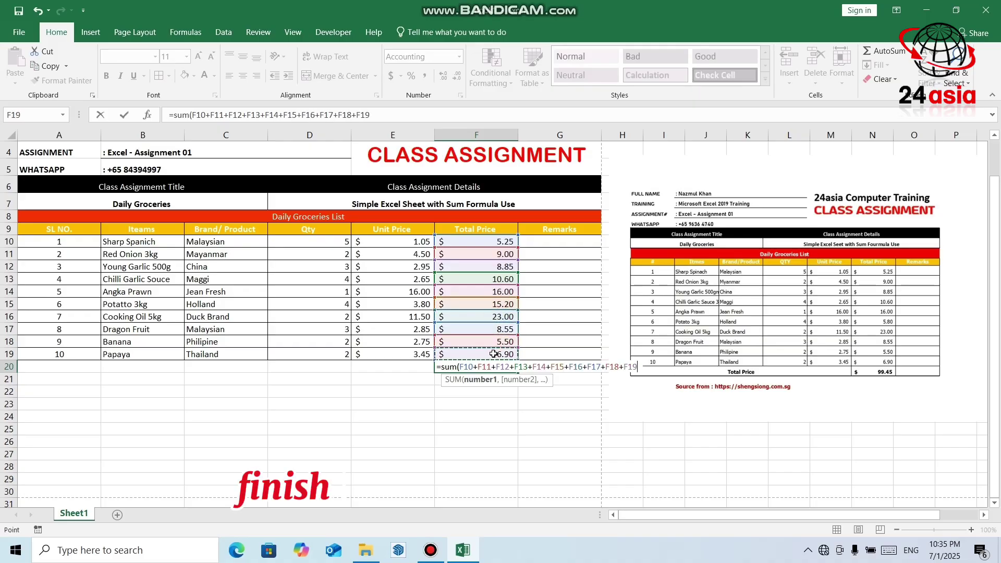
text())
key(Return)
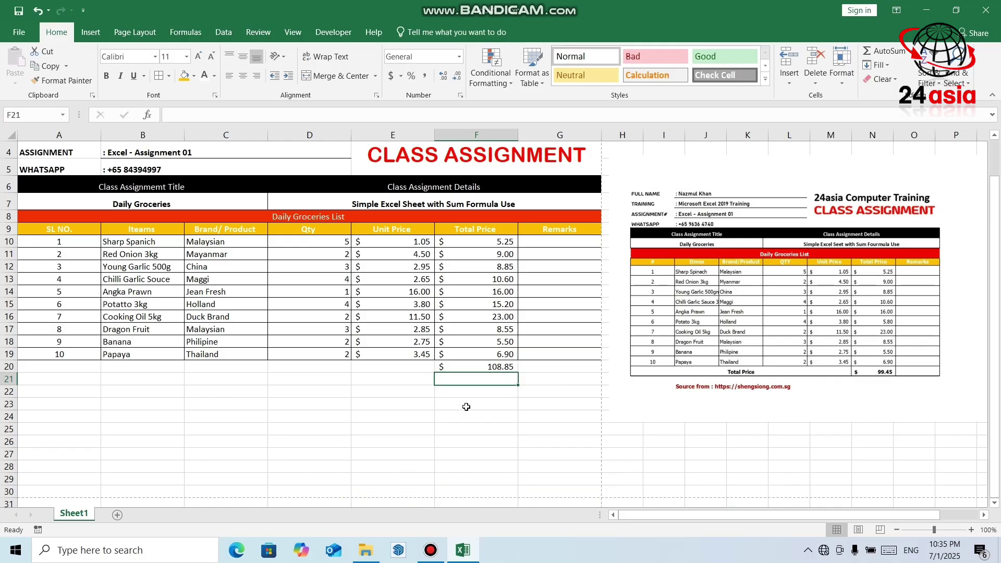
Step: Make the 108.85 grand total in F20 bold
click(471, 367)
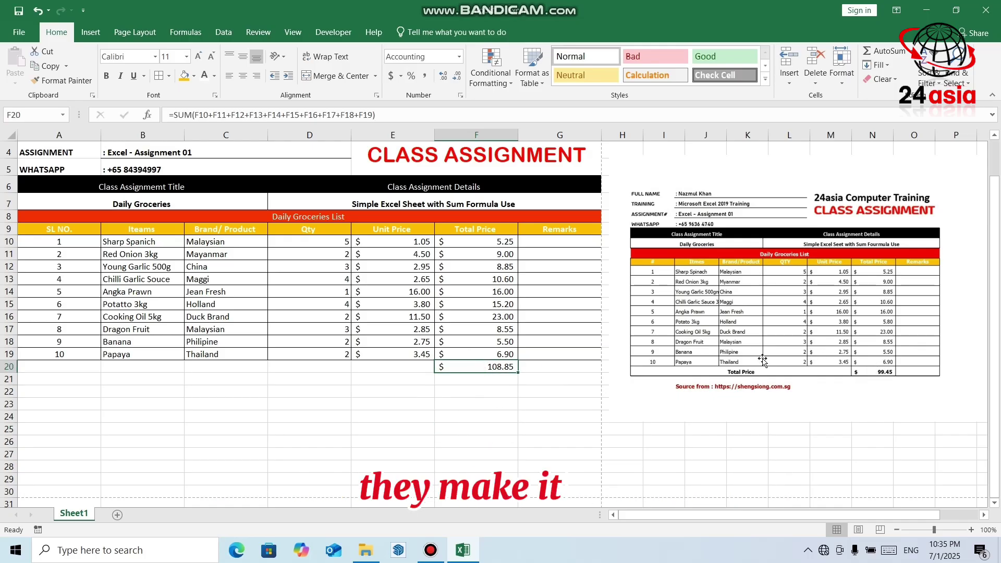
click(143, 135)
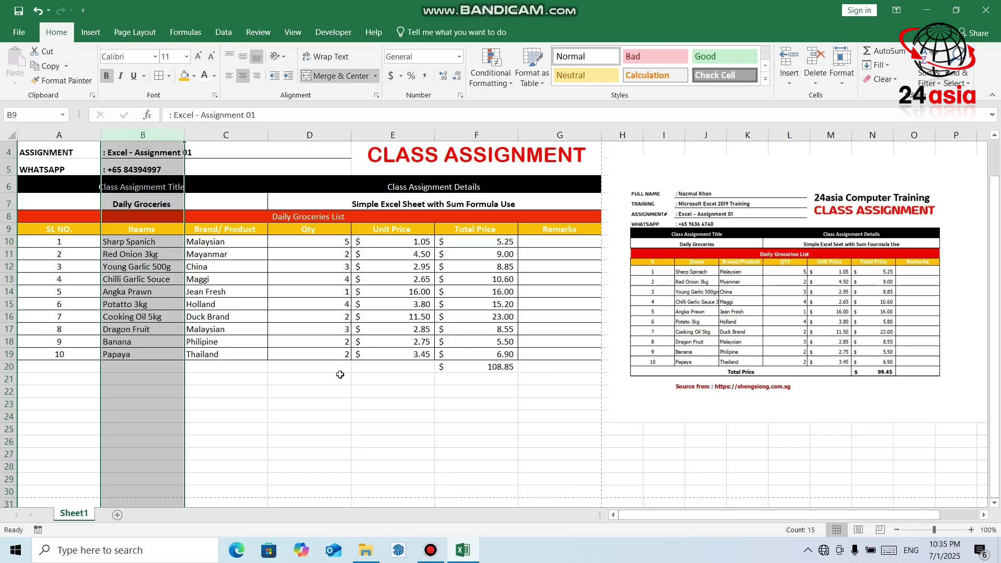
click(471, 366)
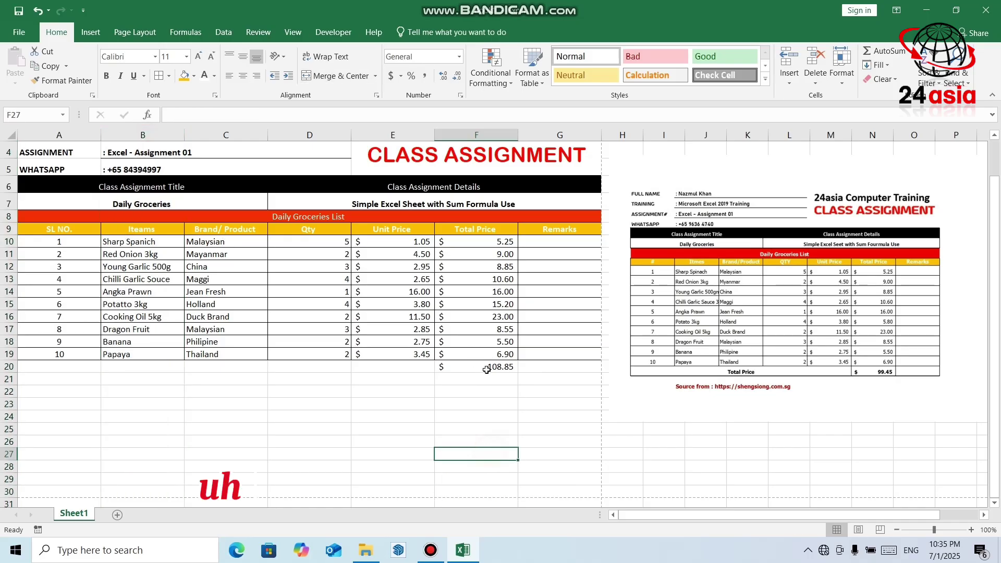
click(107, 76)
click(447, 391)
click(393, 367)
Step: Merge A20:E20 and enter a bold 'Total Price' label beside the grand total
click(64, 366)
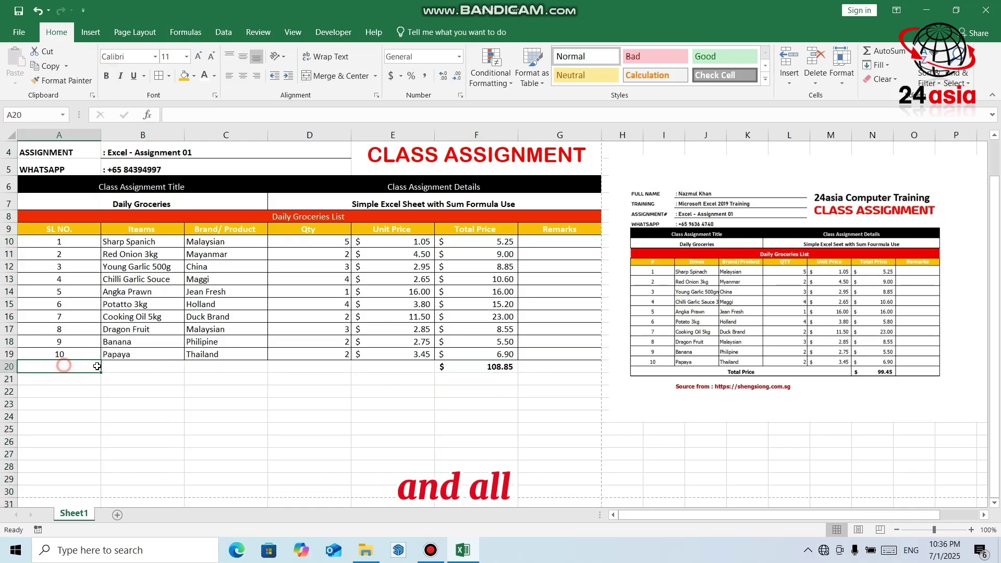
drag(98, 366, 406, 367)
click(336, 76)
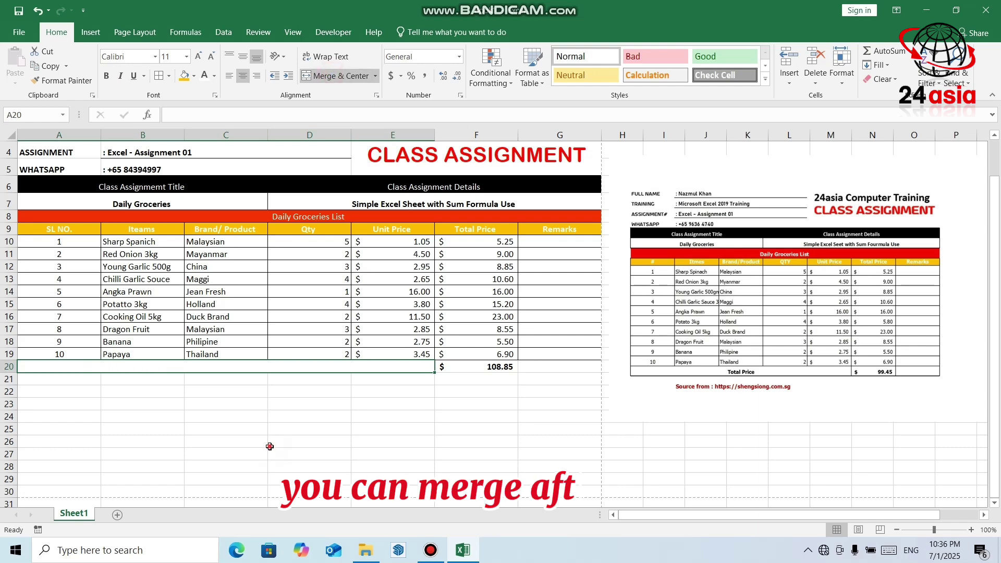
text(to)
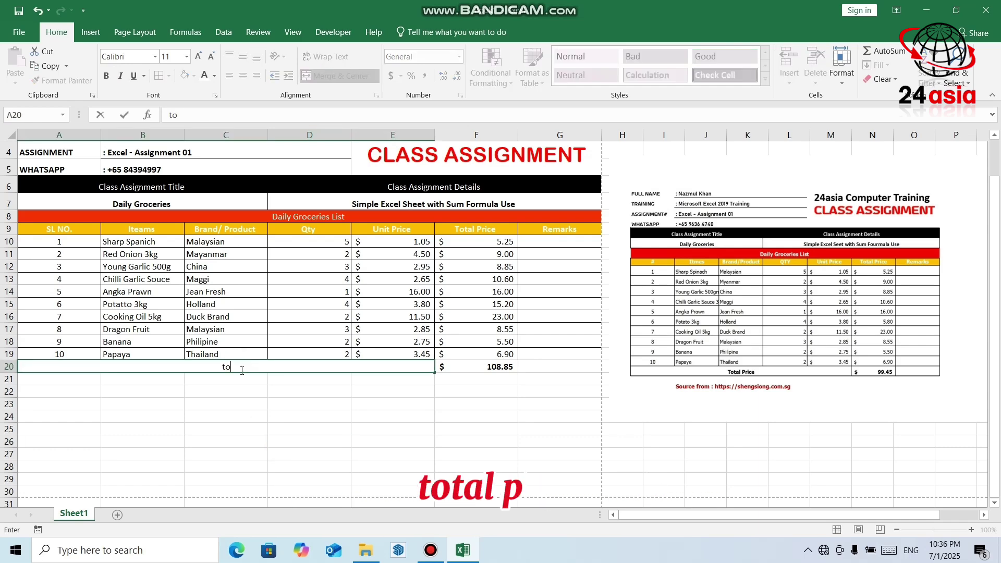
text(tal Price)
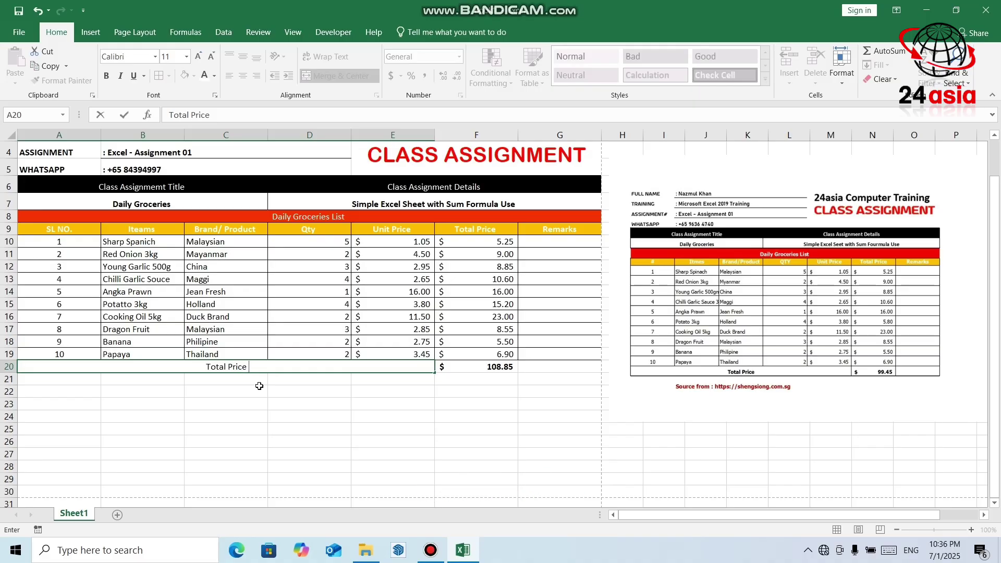
key(ctrl+Return)
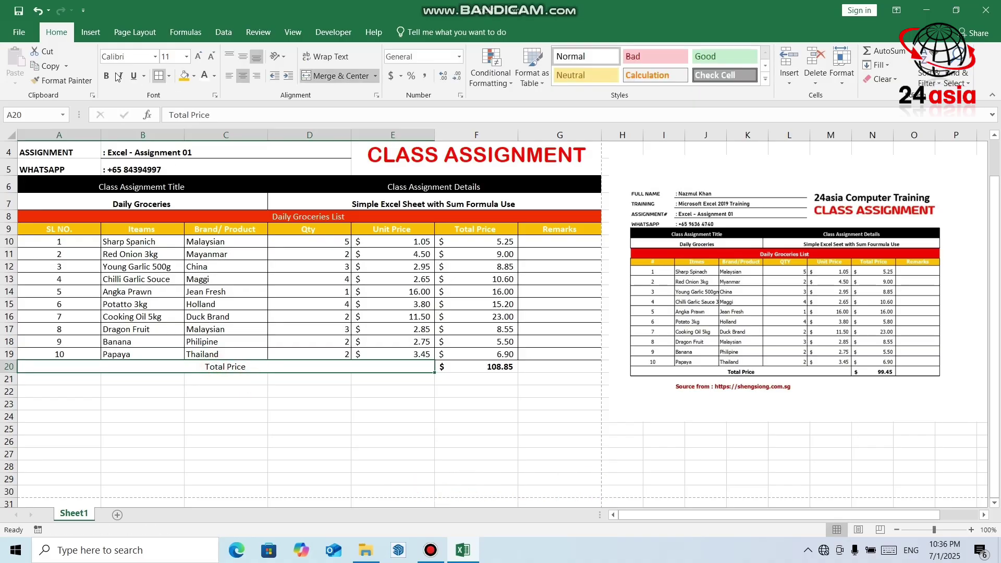
click(106, 74)
click(329, 429)
click(234, 367)
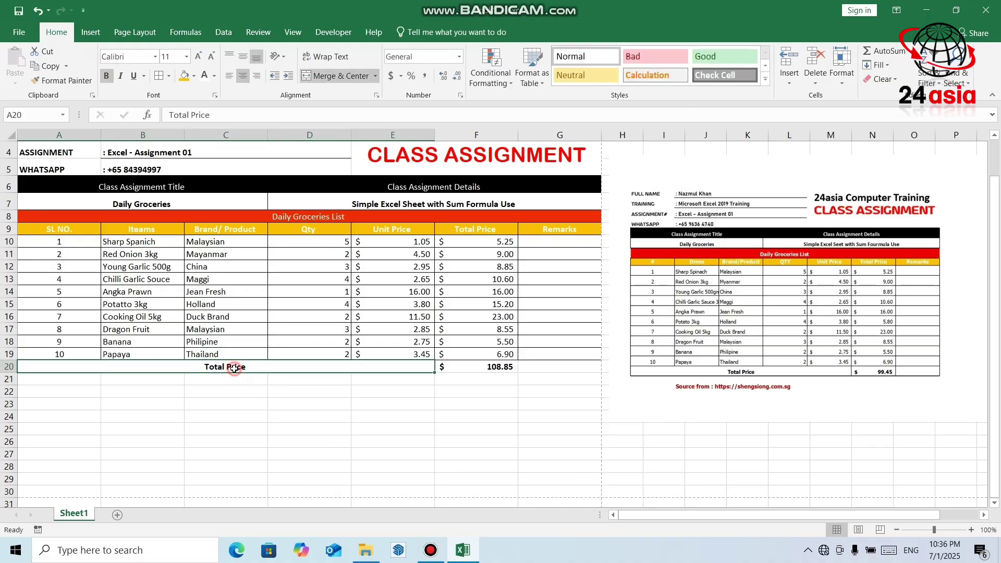
click(311, 405)
drag(365, 367, 554, 366)
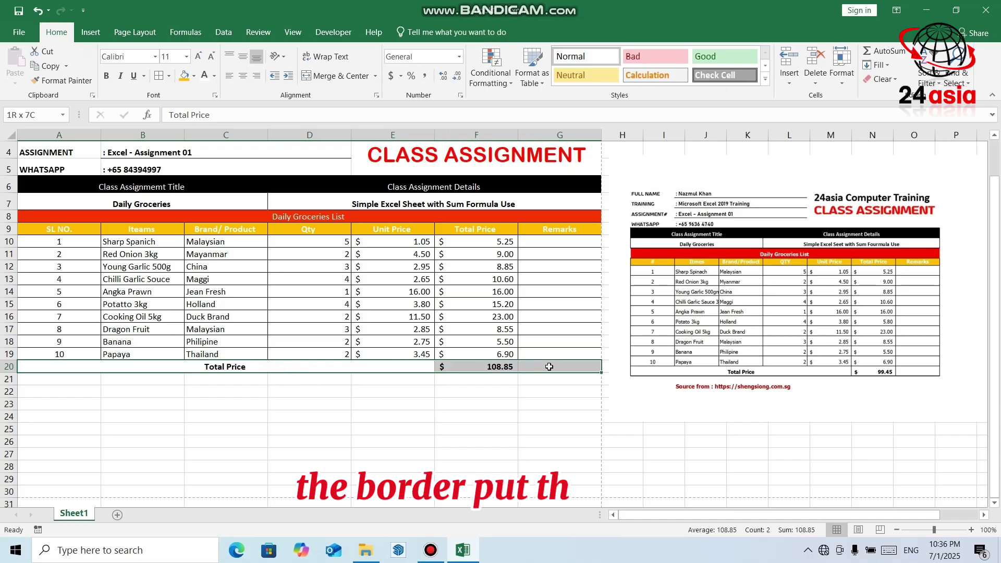
click(334, 416)
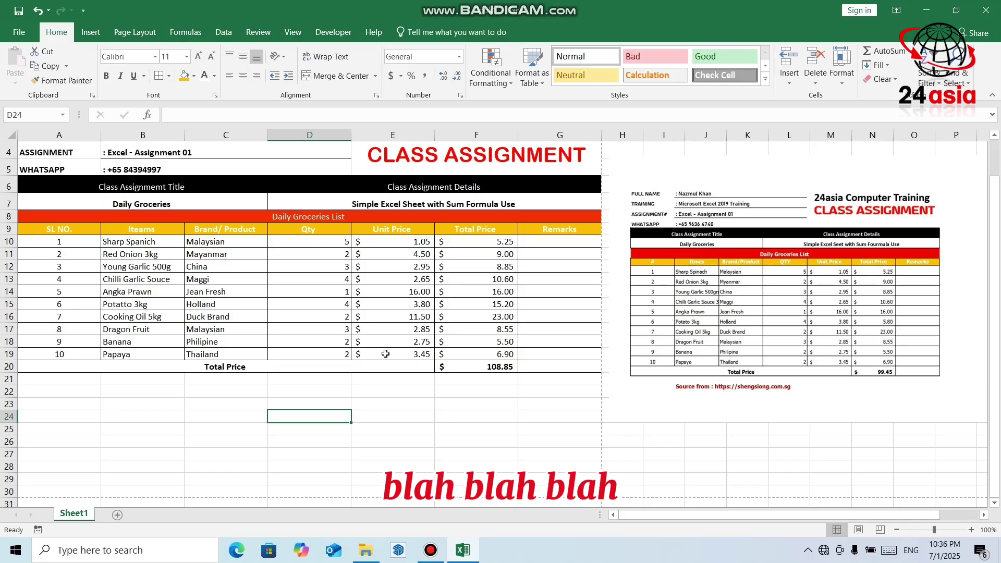
scroll(374, 347, up, 1)
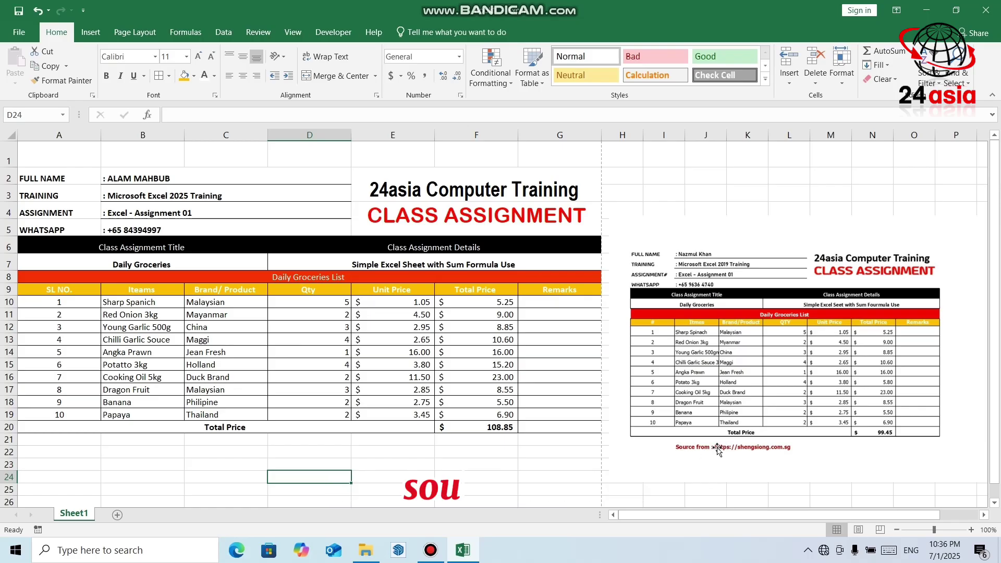
scroll(273, 450, down, 1)
click(123, 391)
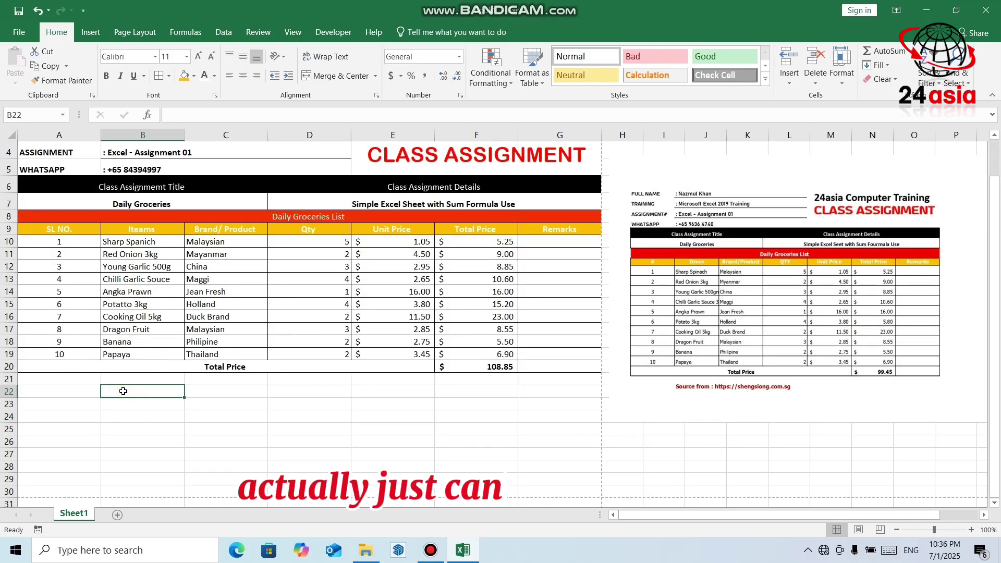
text(Source)
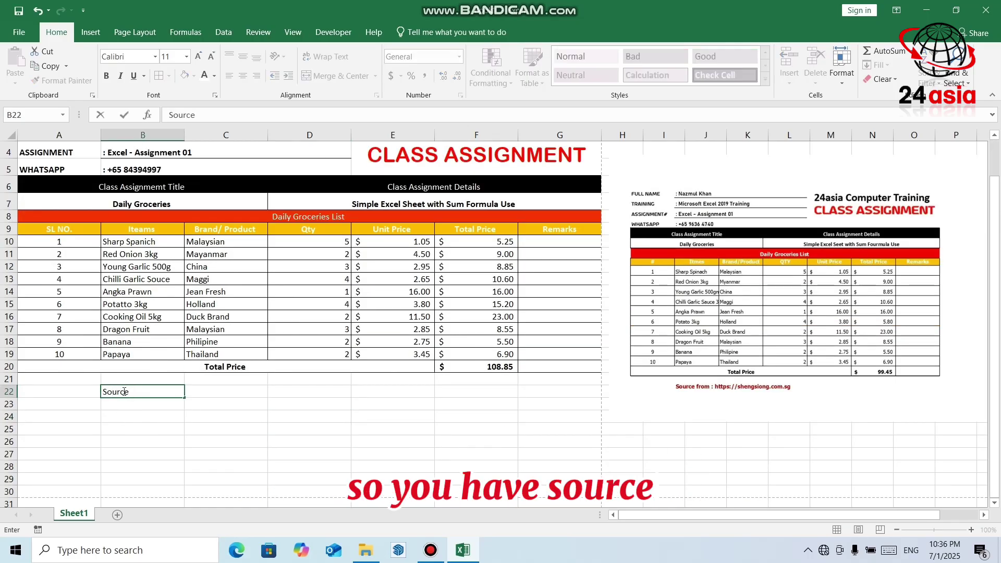
text( from : http://shesiong.com.sg)
key(ctrl+Return)
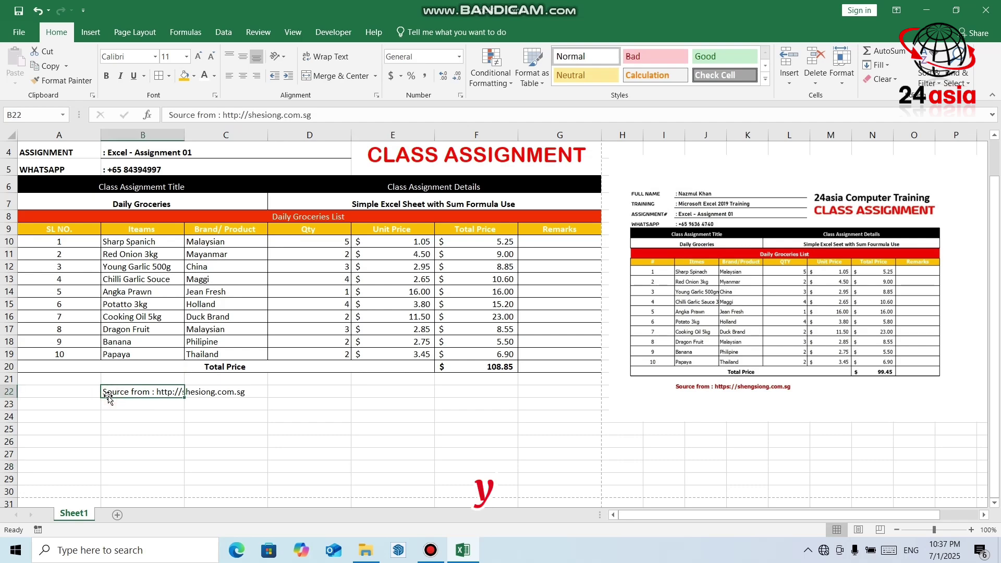
click(214, 76)
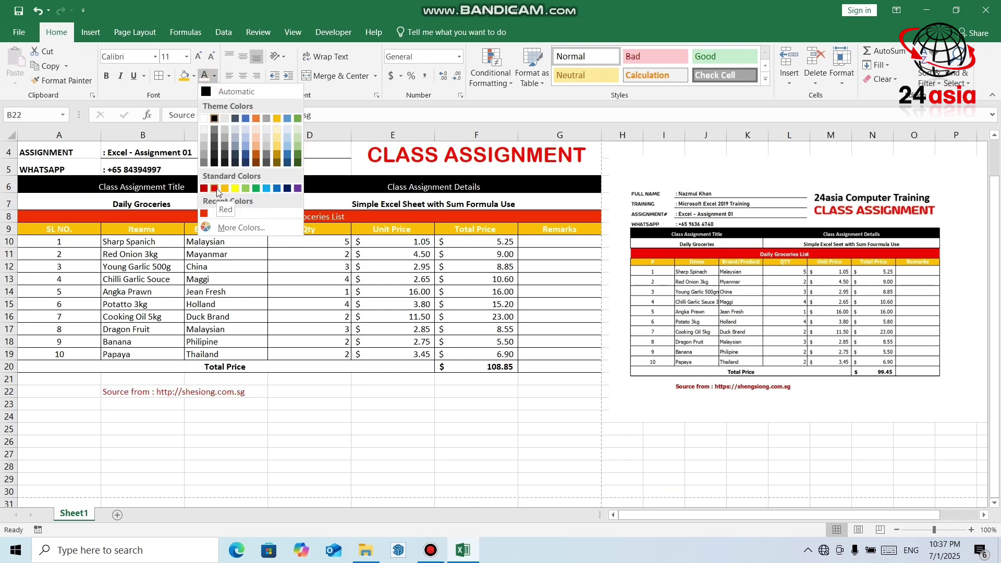
click(204, 188)
click(393, 442)
click(106, 391)
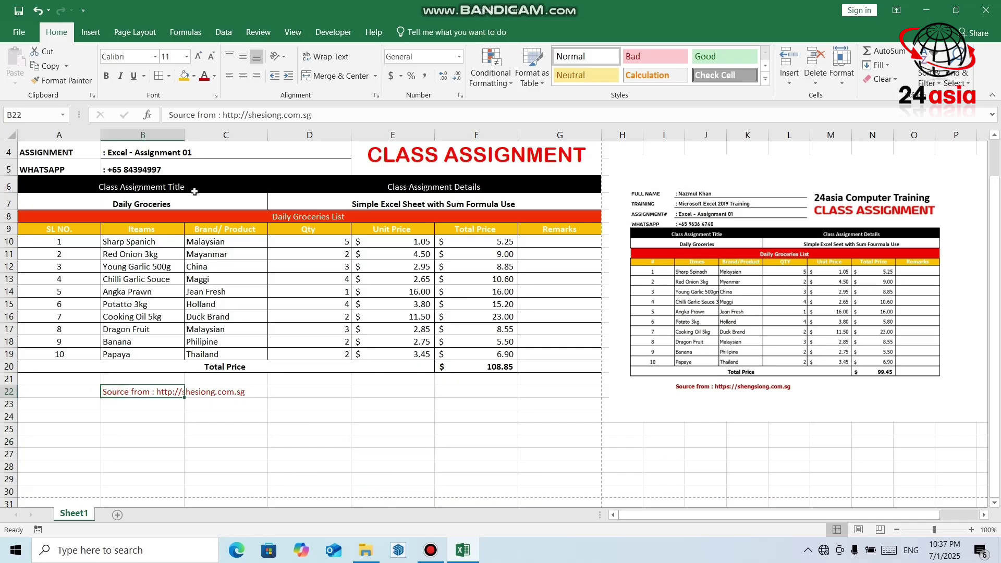
click(106, 75)
click(313, 419)
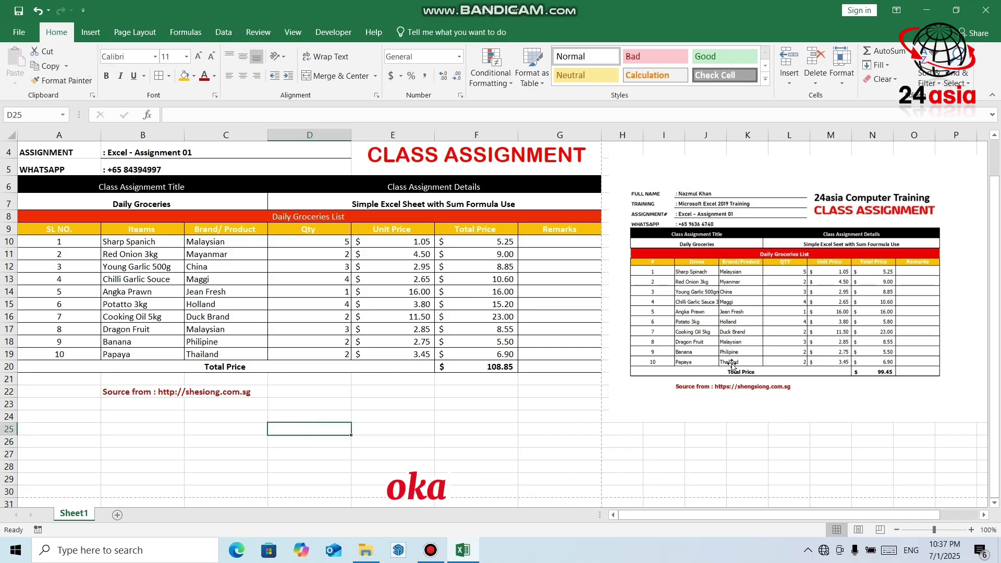
Step: Delete the reference picture and open the workbook's Info page
click(826, 290)
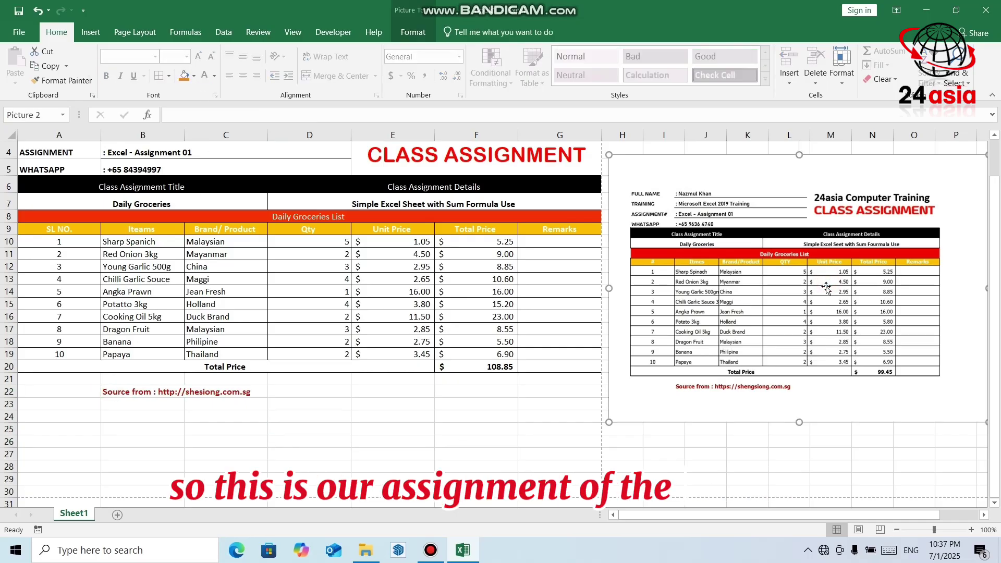
key(Delete)
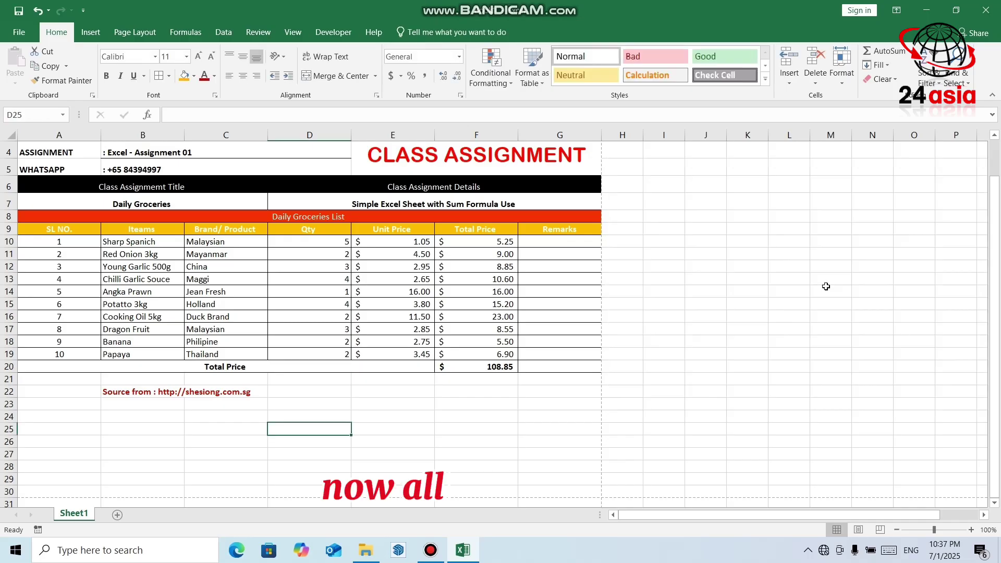
scroll(552, 265, up, 1)
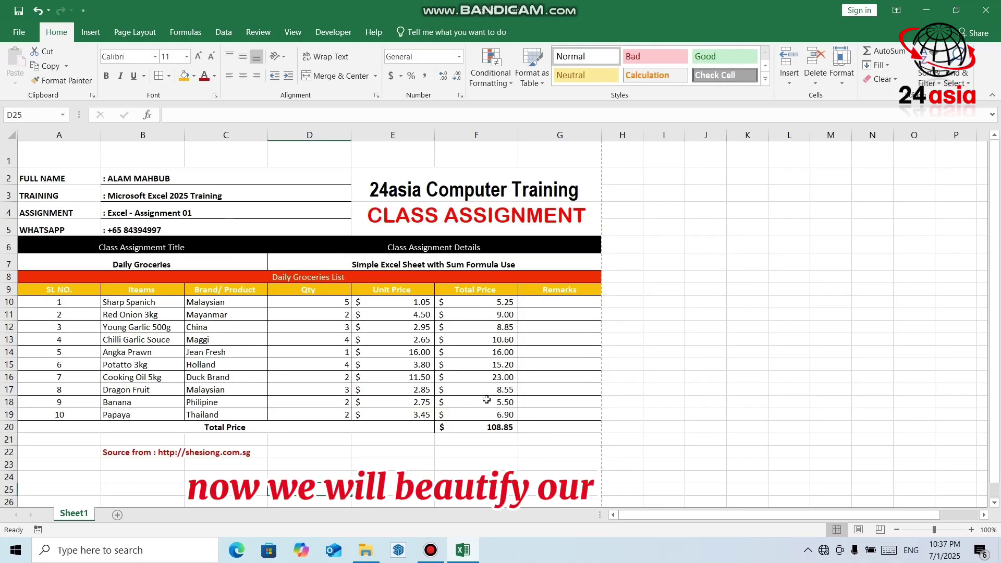
scroll(649, 398, down, 3)
scroll(727, 392, up, 3)
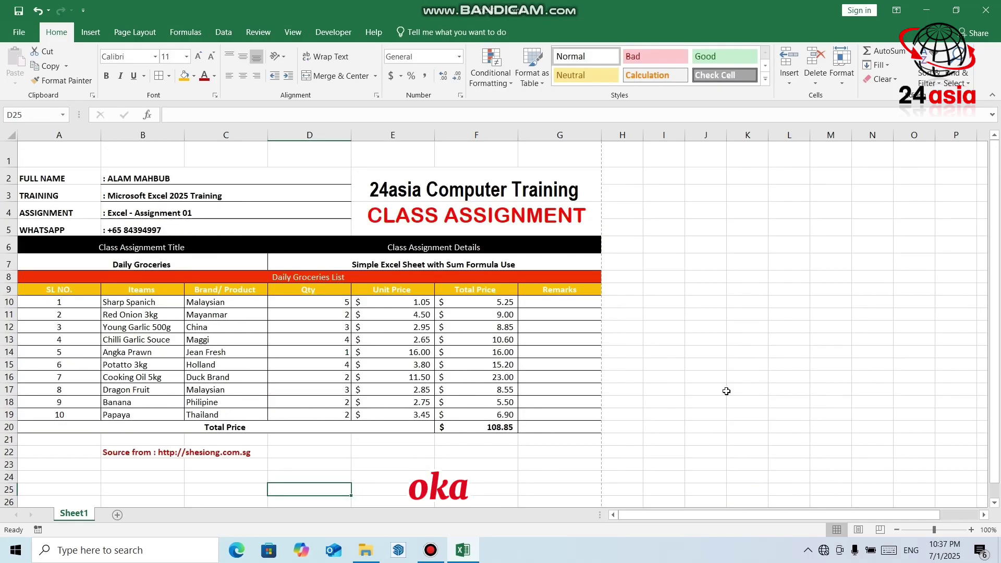
click(15, 31)
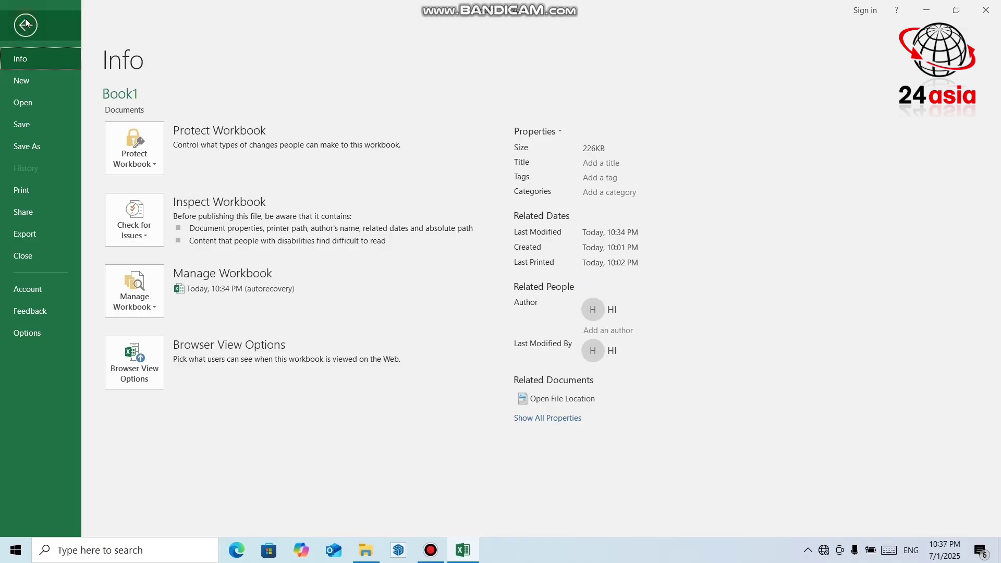
Step: Preview the sheet in File > Print as a landscape A4 page, then return to it
click(26, 24)
click(19, 31)
click(24, 192)
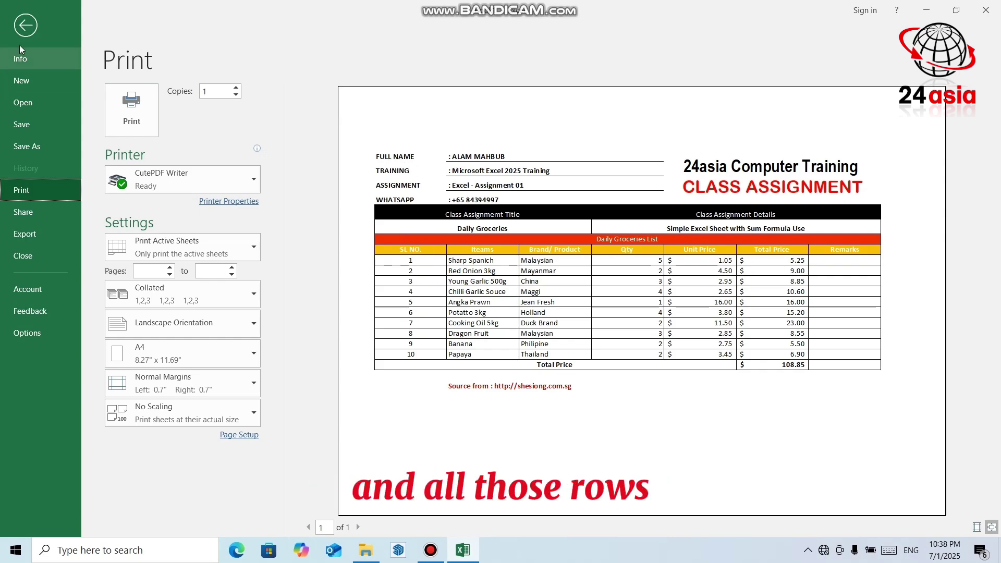
key(Escape)
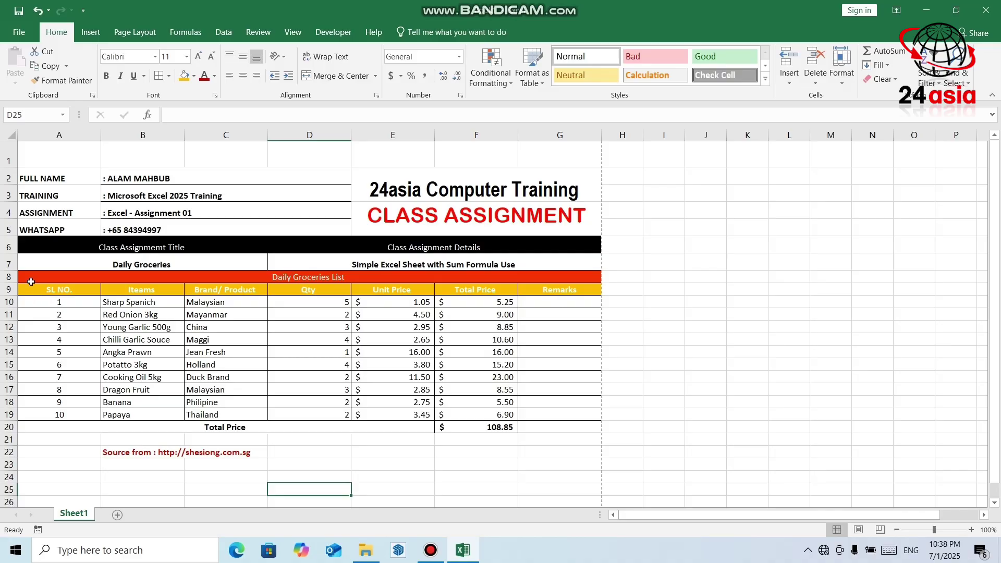
Step: Set rows 8 through 20 to a row height of 17
drag(6, 277, 7, 427)
right_click(8, 340)
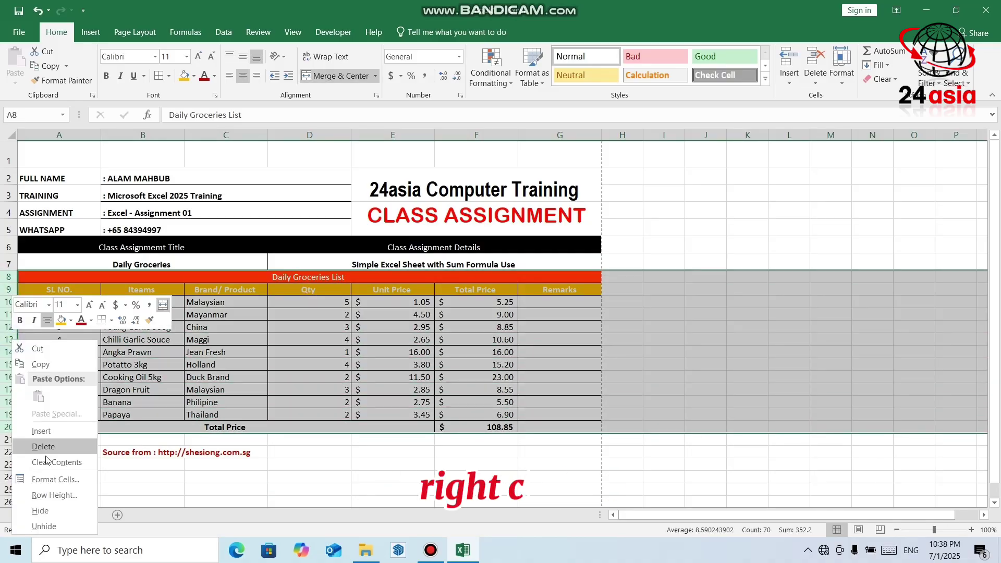
click(36, 492)
text(17)
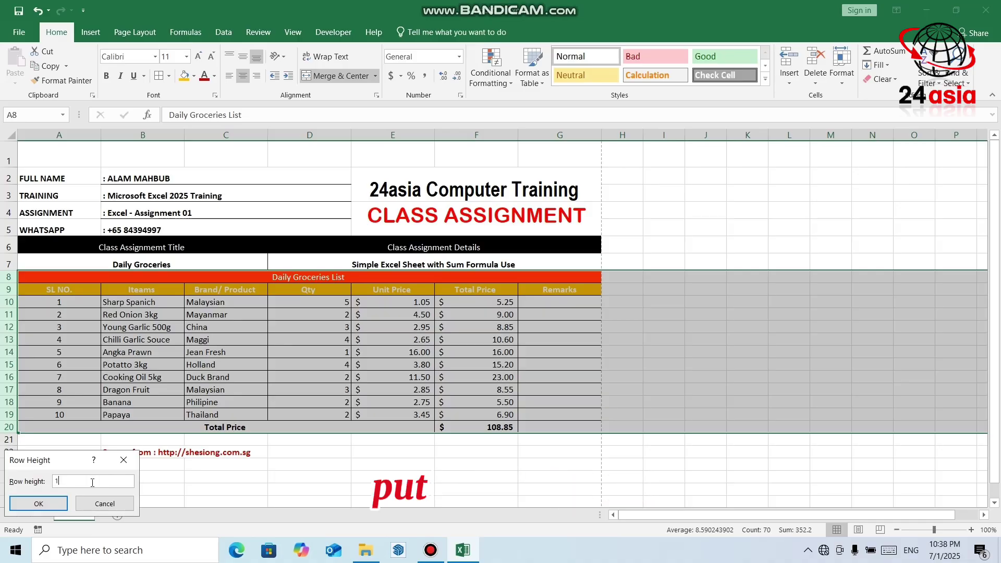
key(Return)
click(730, 244)
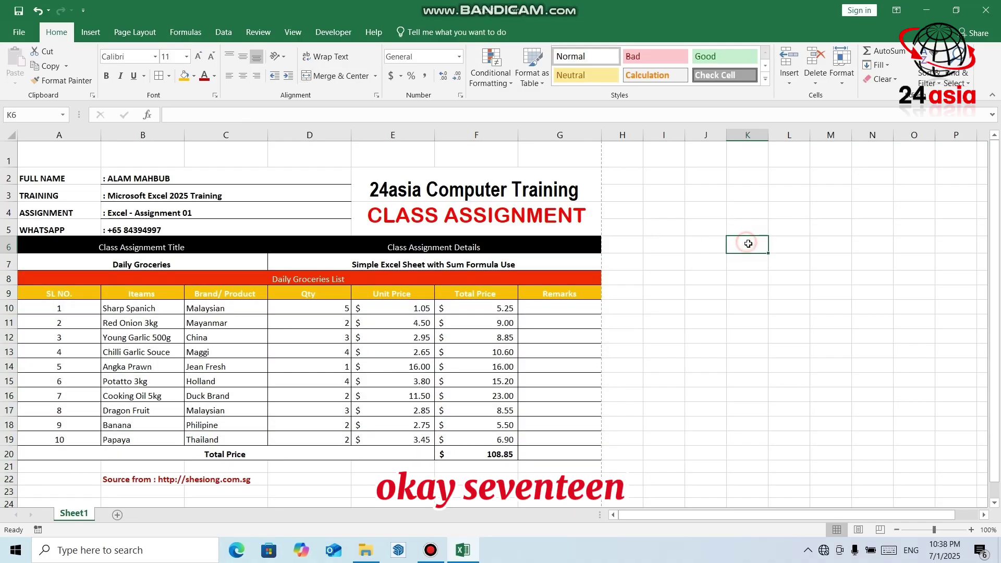
Step: Widen the left print margin to 0.91" in print preview and save the workbook
click(19, 32)
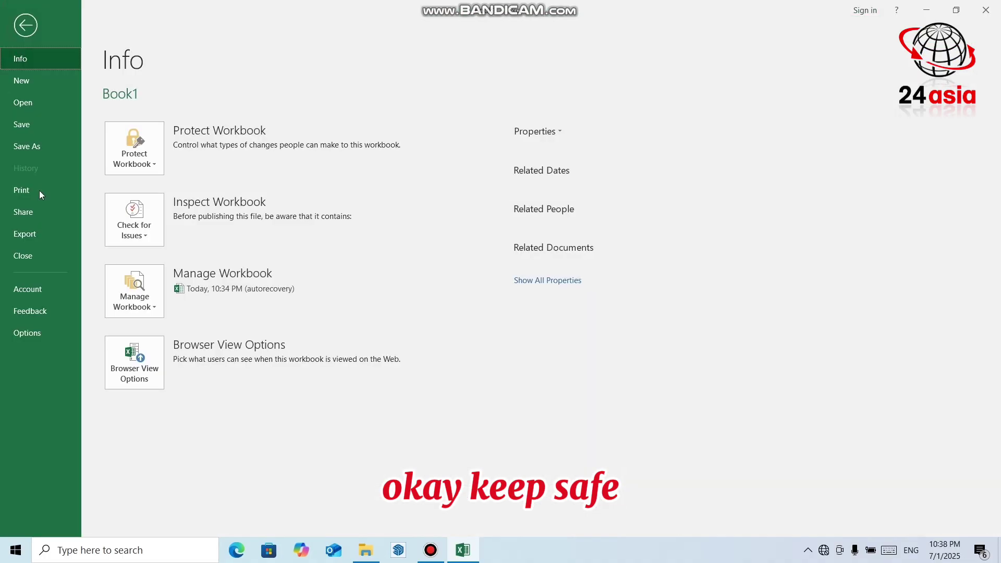
click(21, 191)
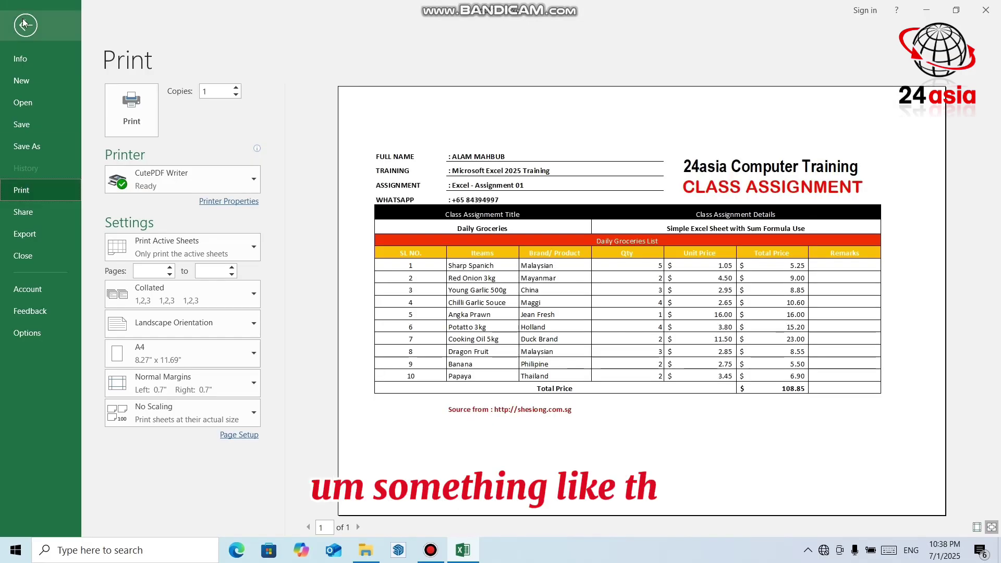
click(976, 528)
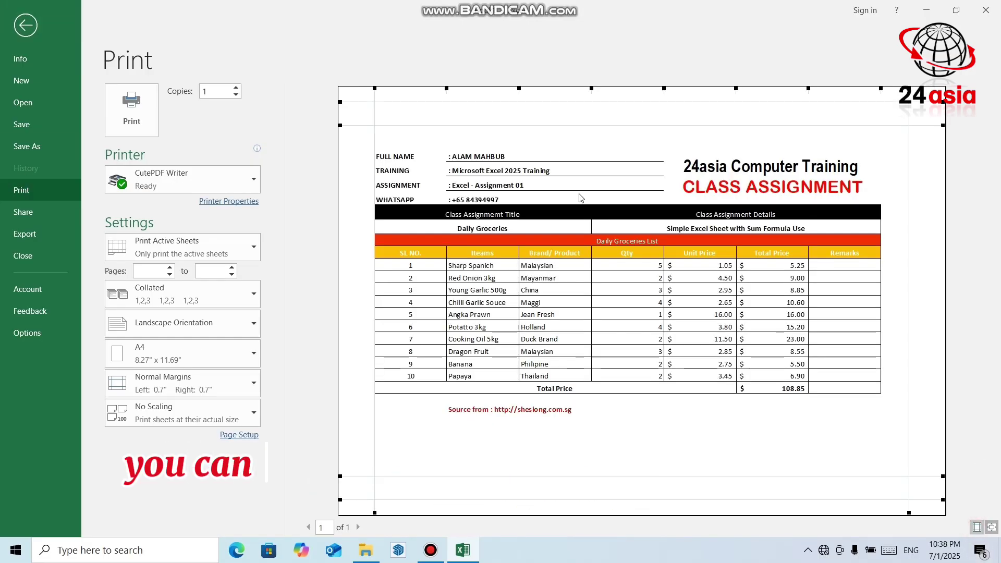
drag(375, 89, 386, 89)
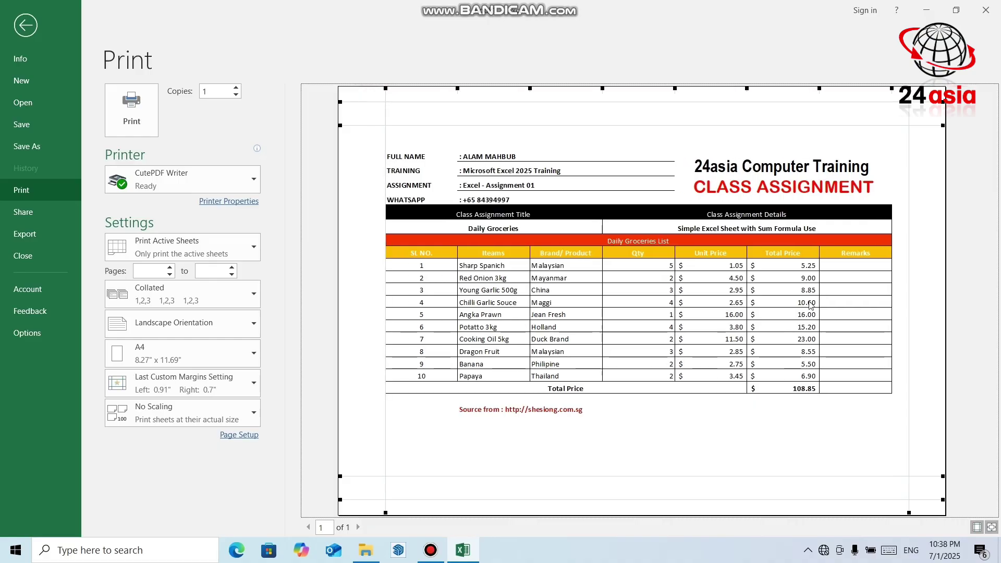
click(977, 529)
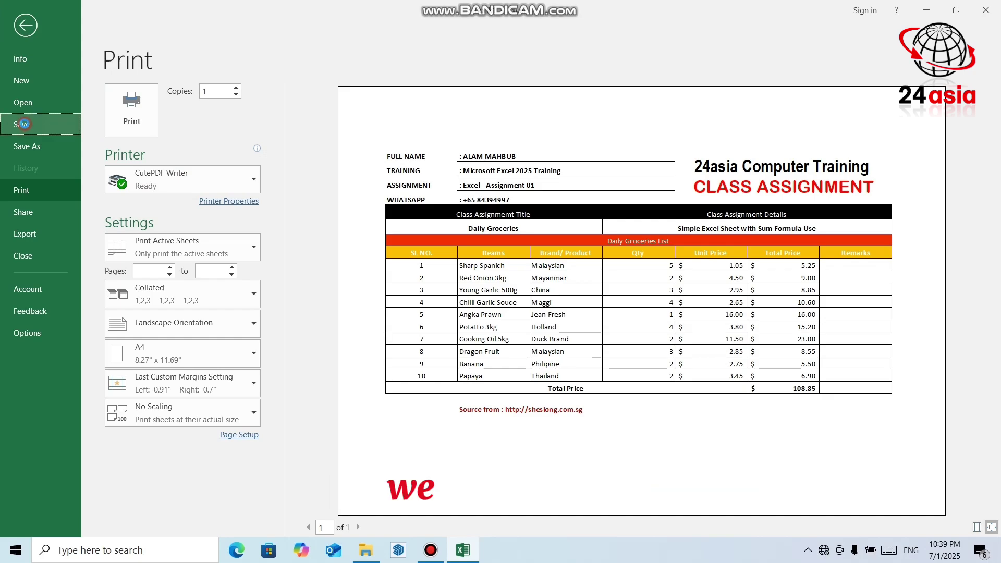
click(24, 124)
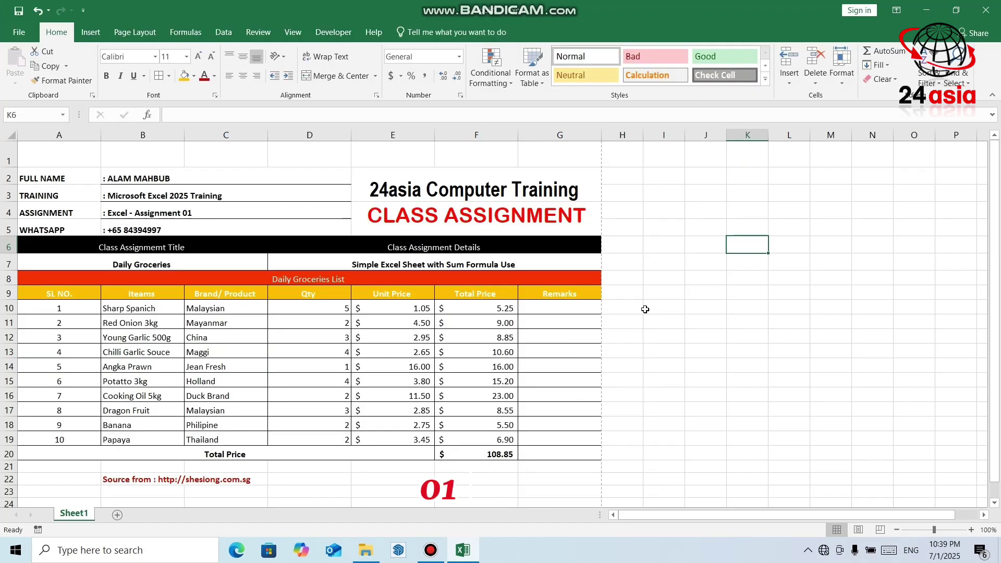